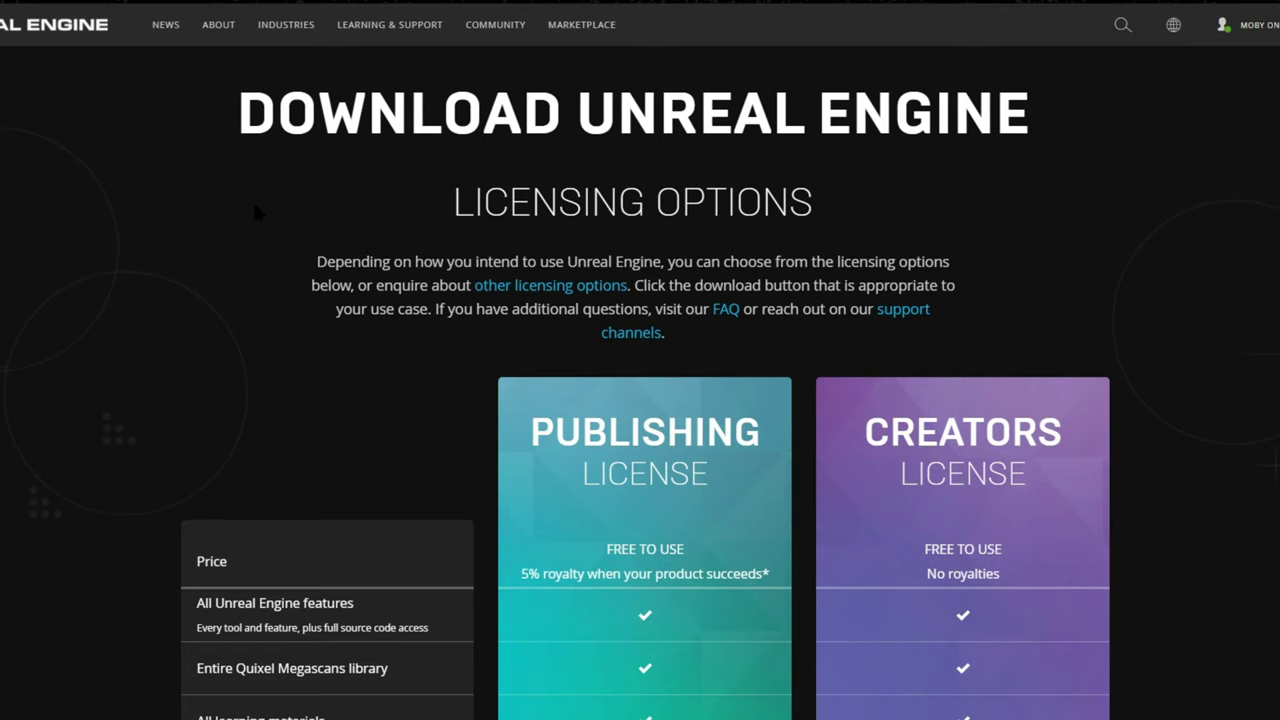
- Compare the Publishing and Creators license terms on the Unreal Engine download page, including royalties and permitted uses
scroll(256, 210, down, 4)
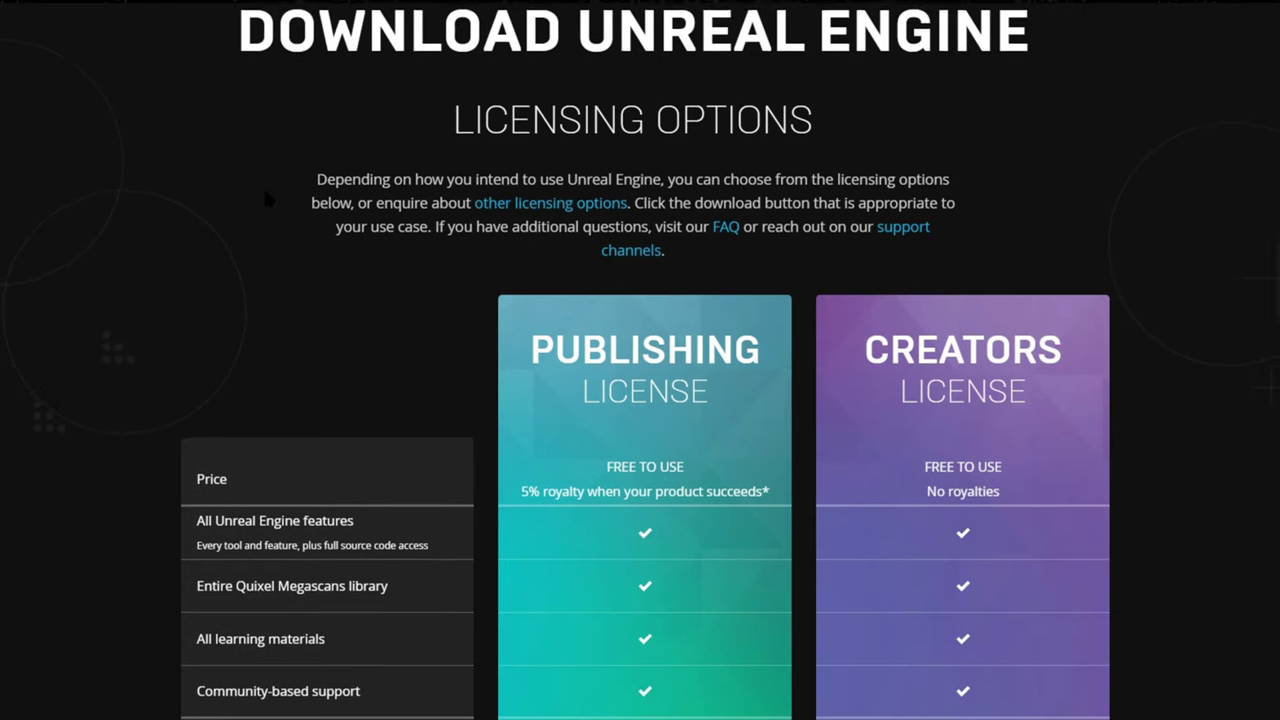
scroll(436, 188, down, 1)
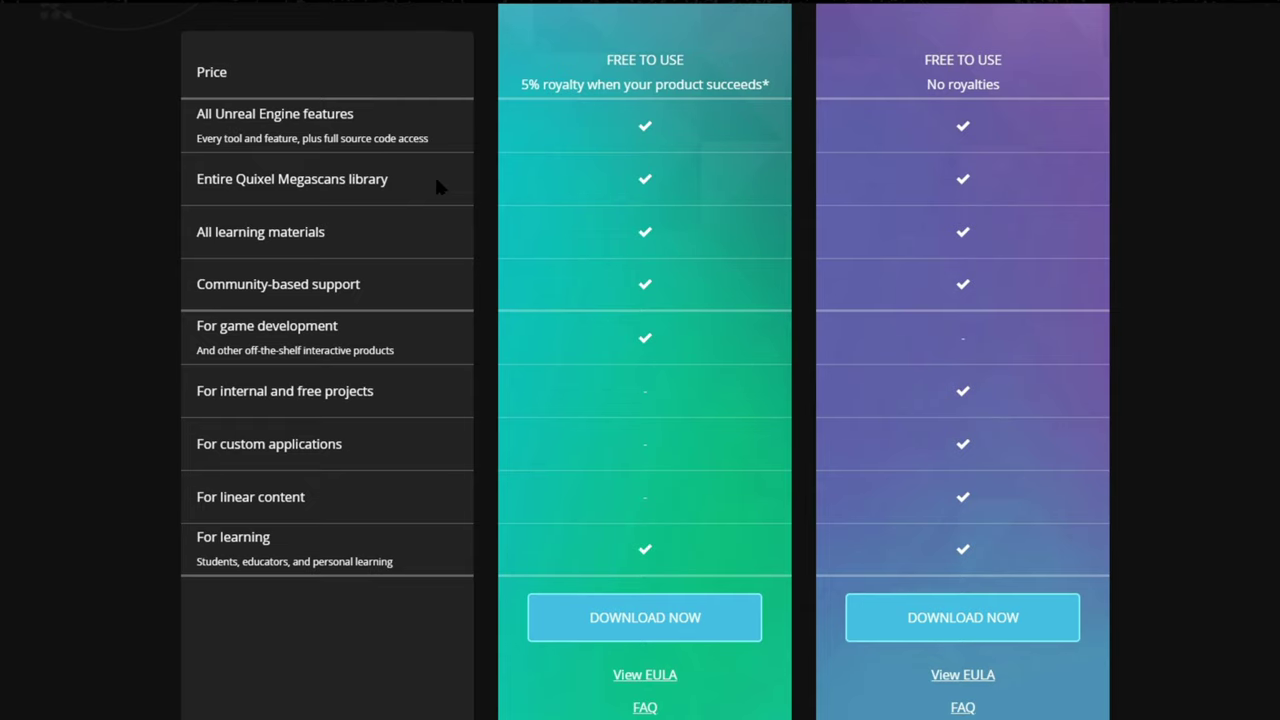
scroll(650, 229, up, 2)
mouse_move(689, 230)
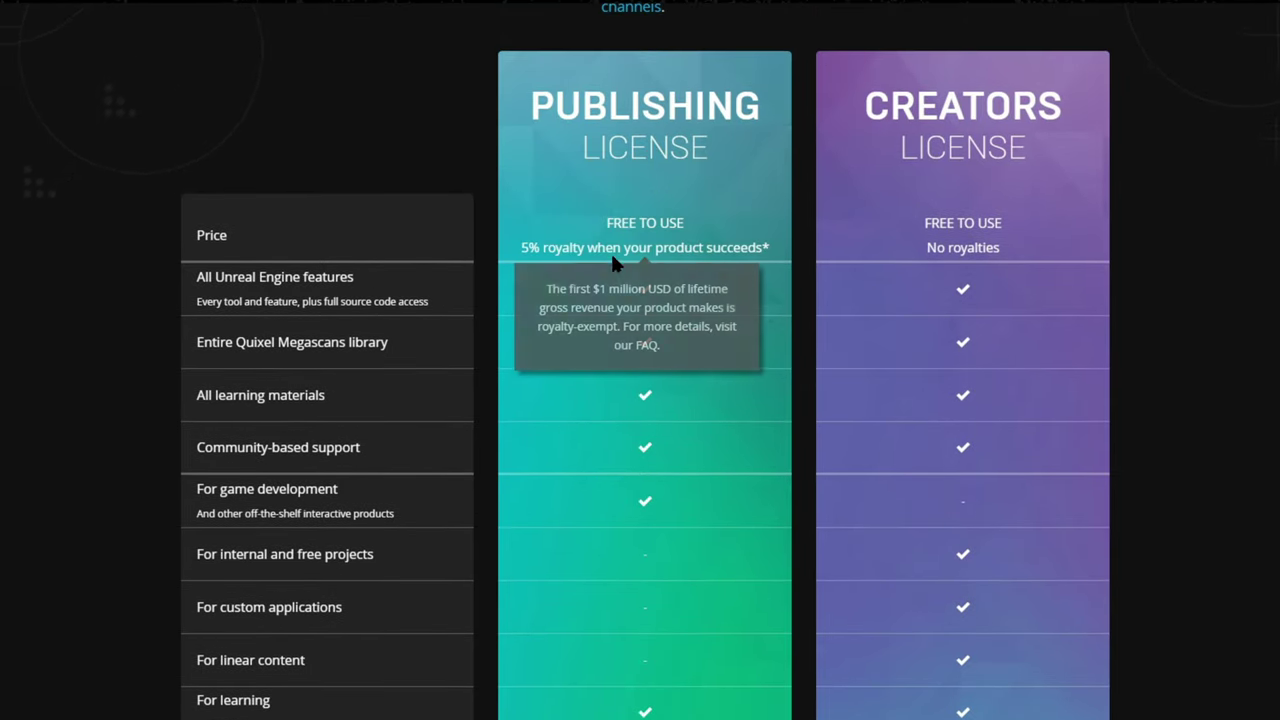
mouse_move(550, 246)
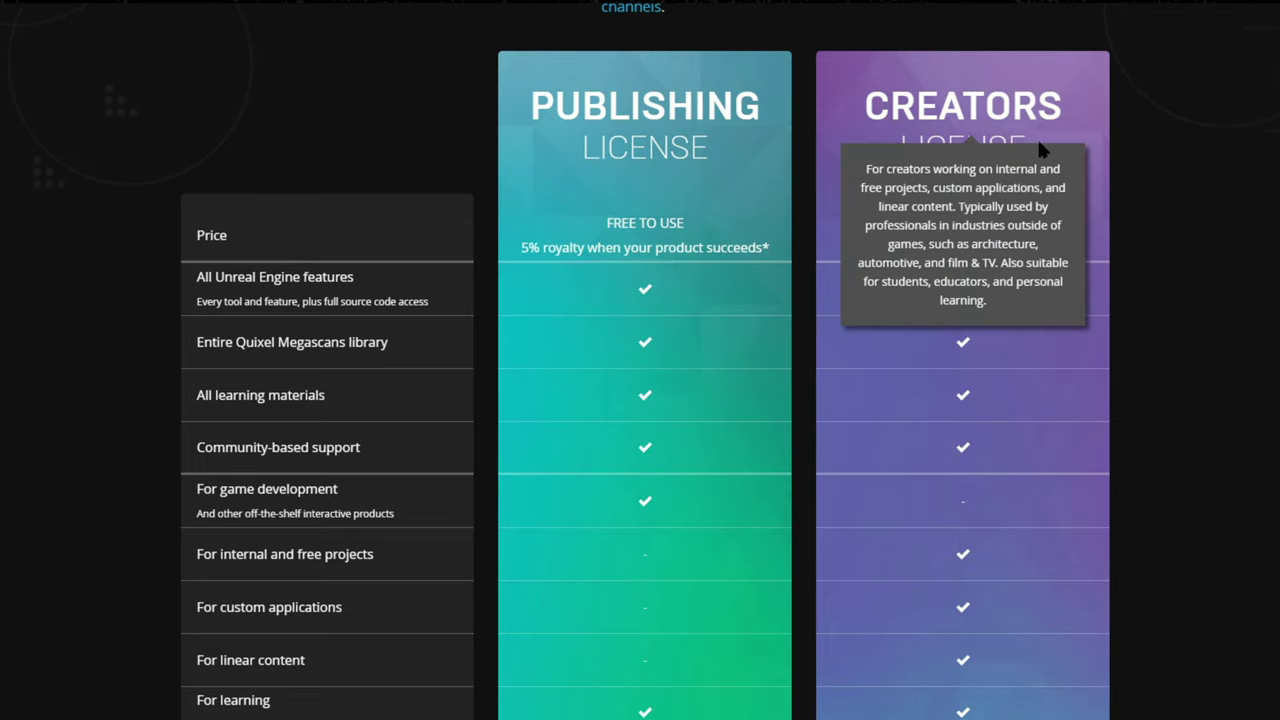
scroll(1091, 325, down, 1)
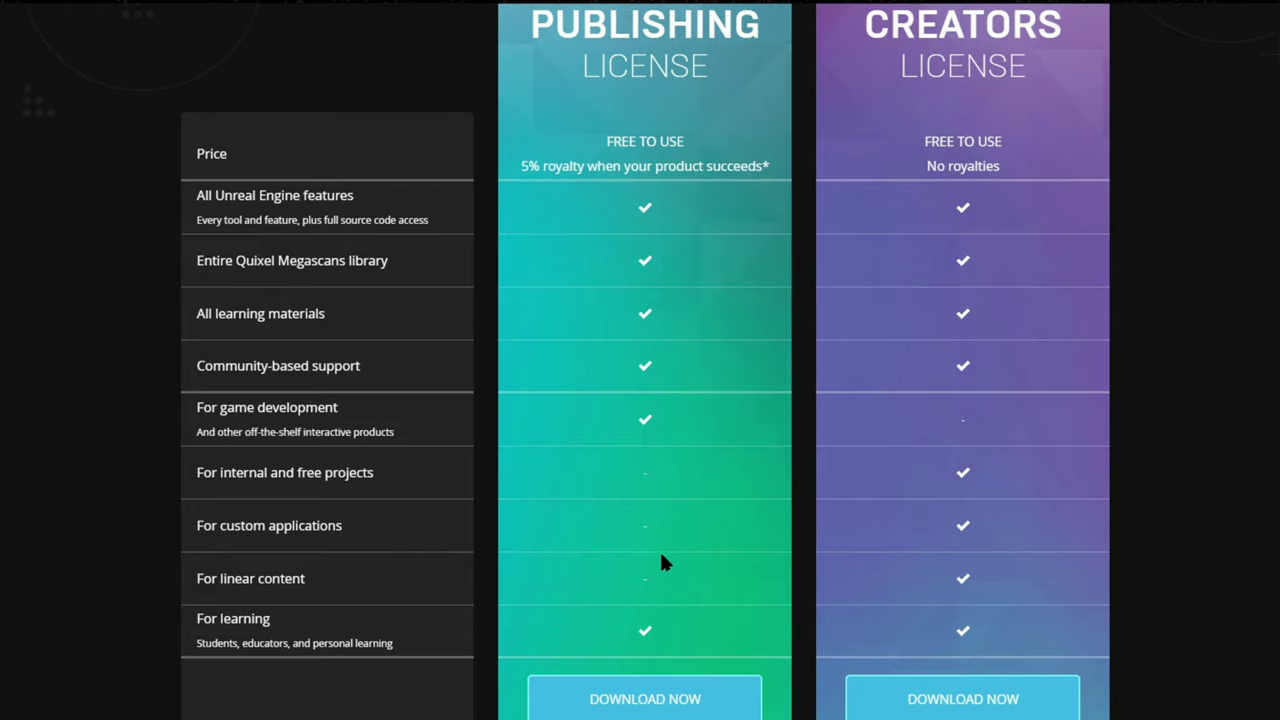
scroll(659, 549, down, 3)
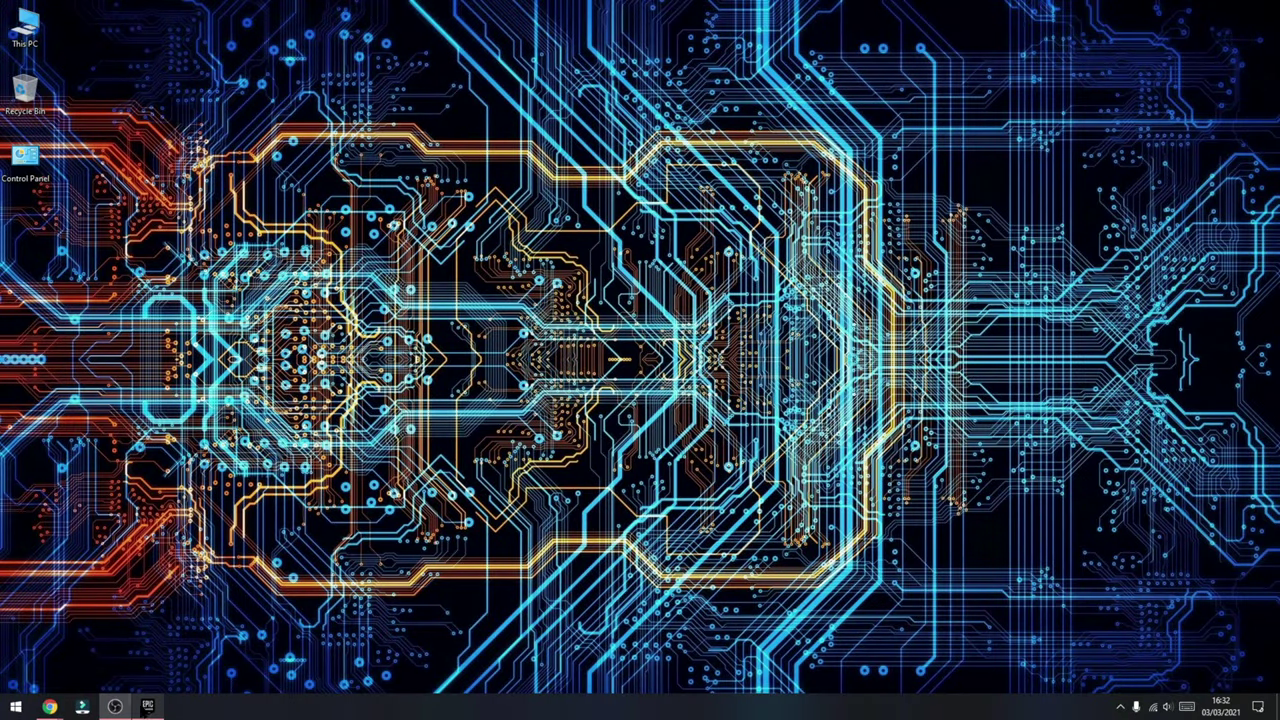
- Switch to the Epic Games Launcher and launch Unreal Engine 4.25.4 from the engine library
click(147, 707)
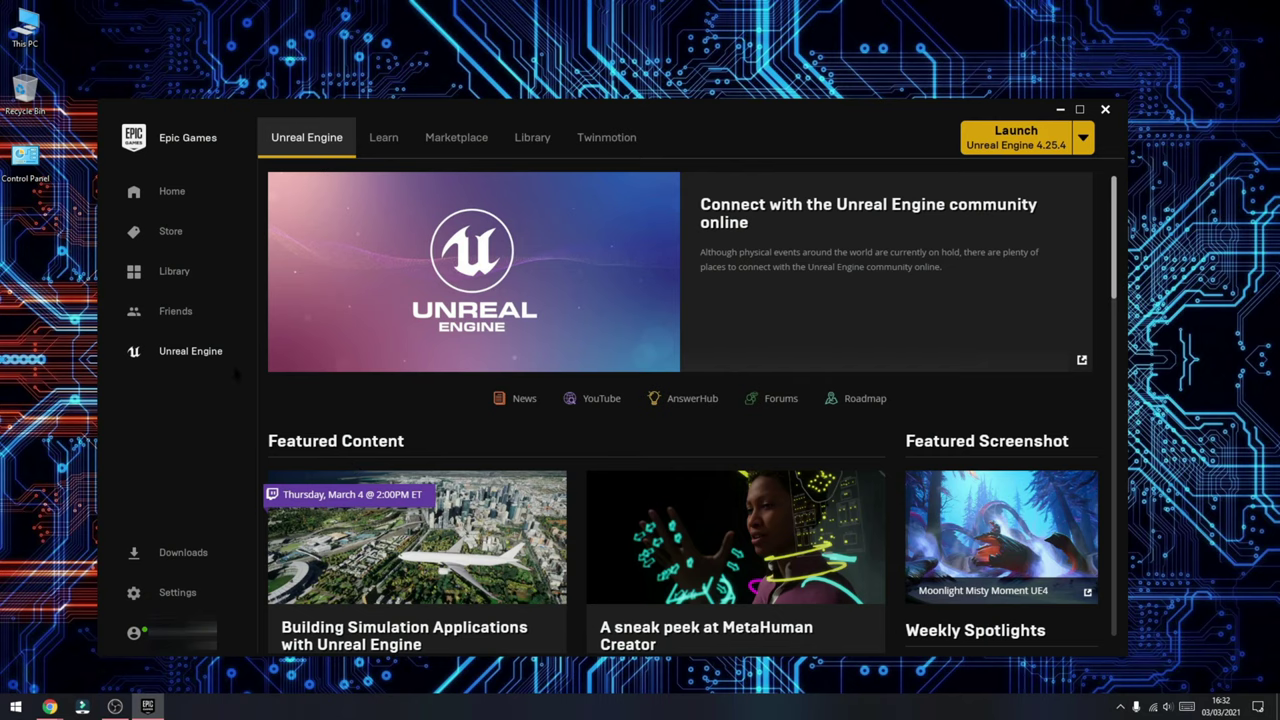
click(533, 133)
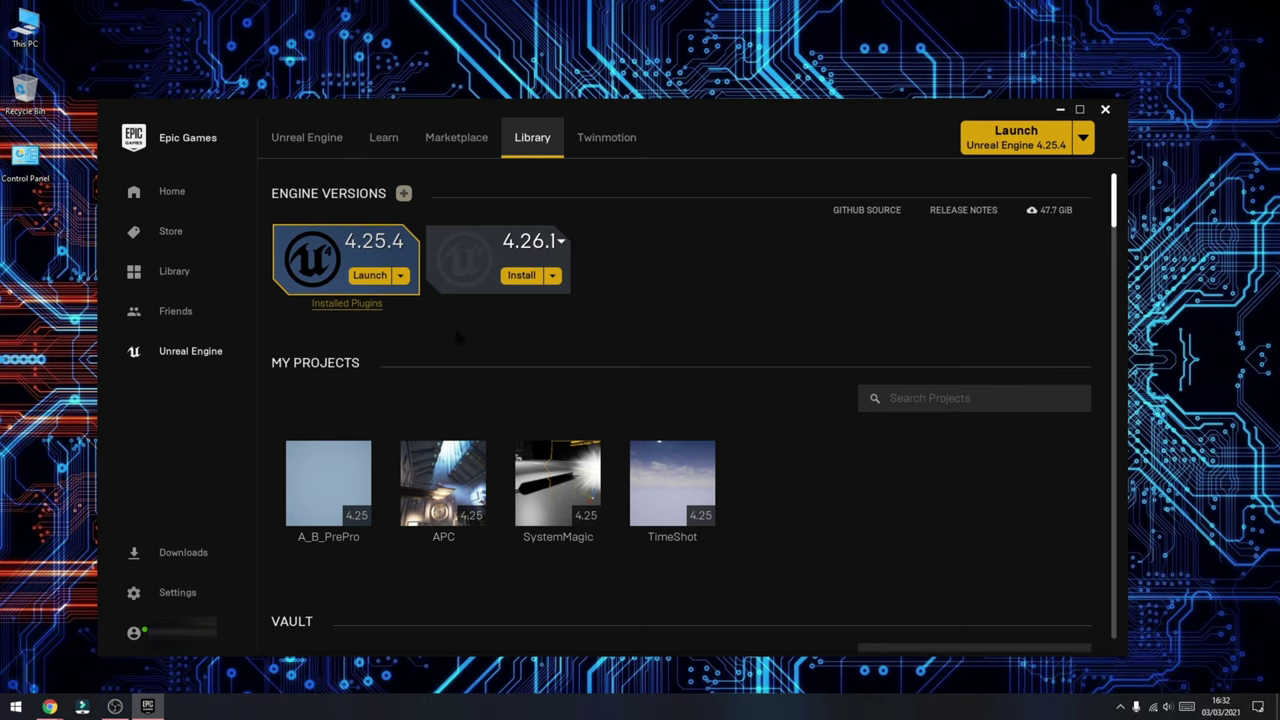
click(370, 280)
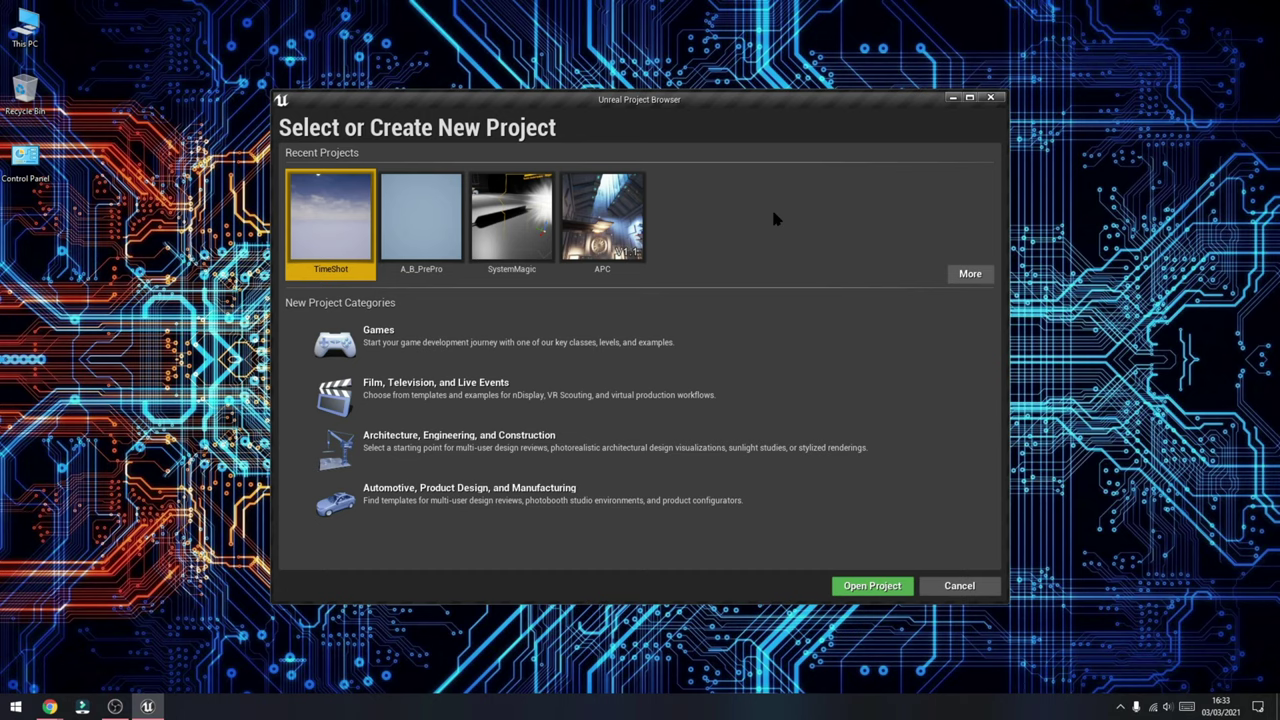
- Choose the Games category for a new project and continue with the Third Person template
click(459, 345)
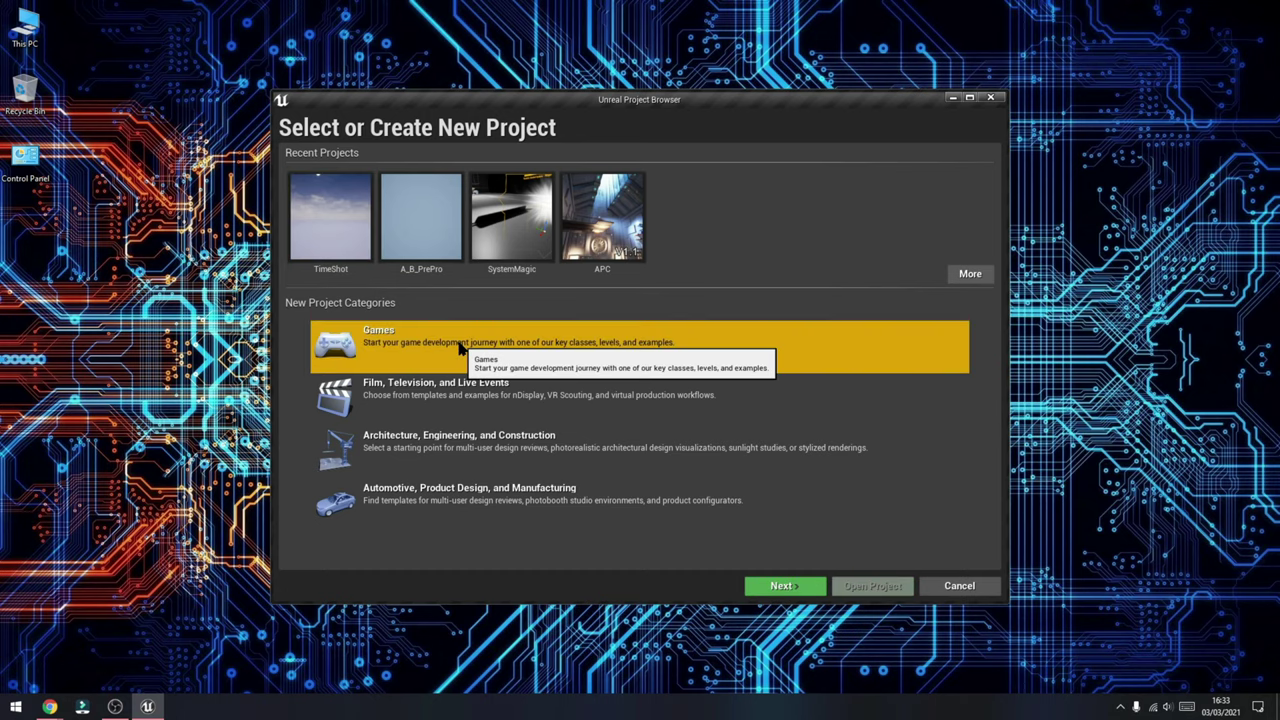
click(805, 585)
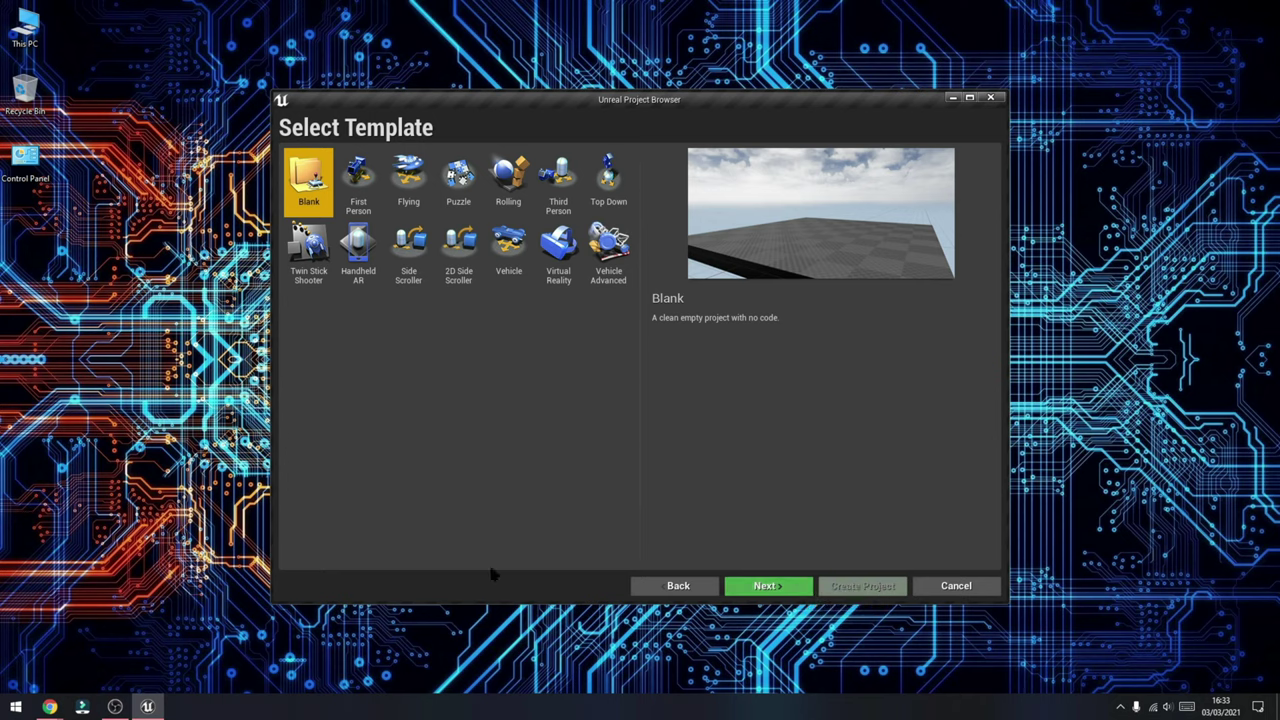
click(372, 204)
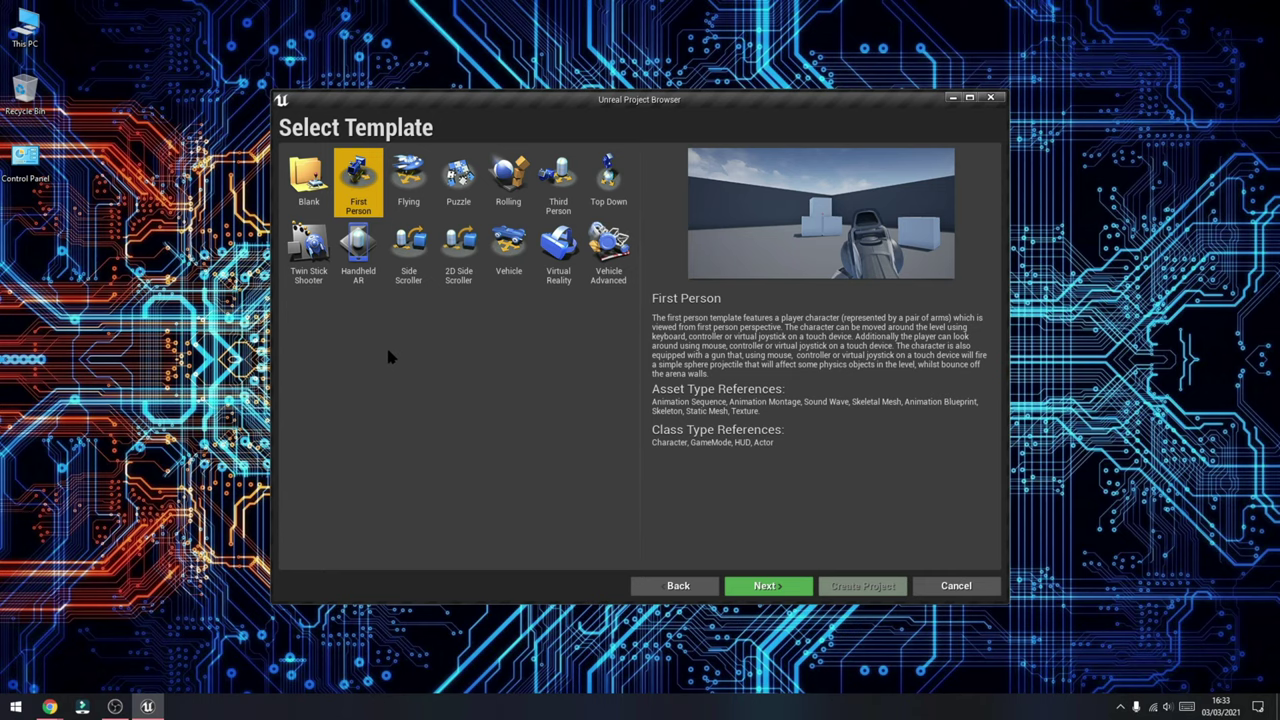
click(562, 186)
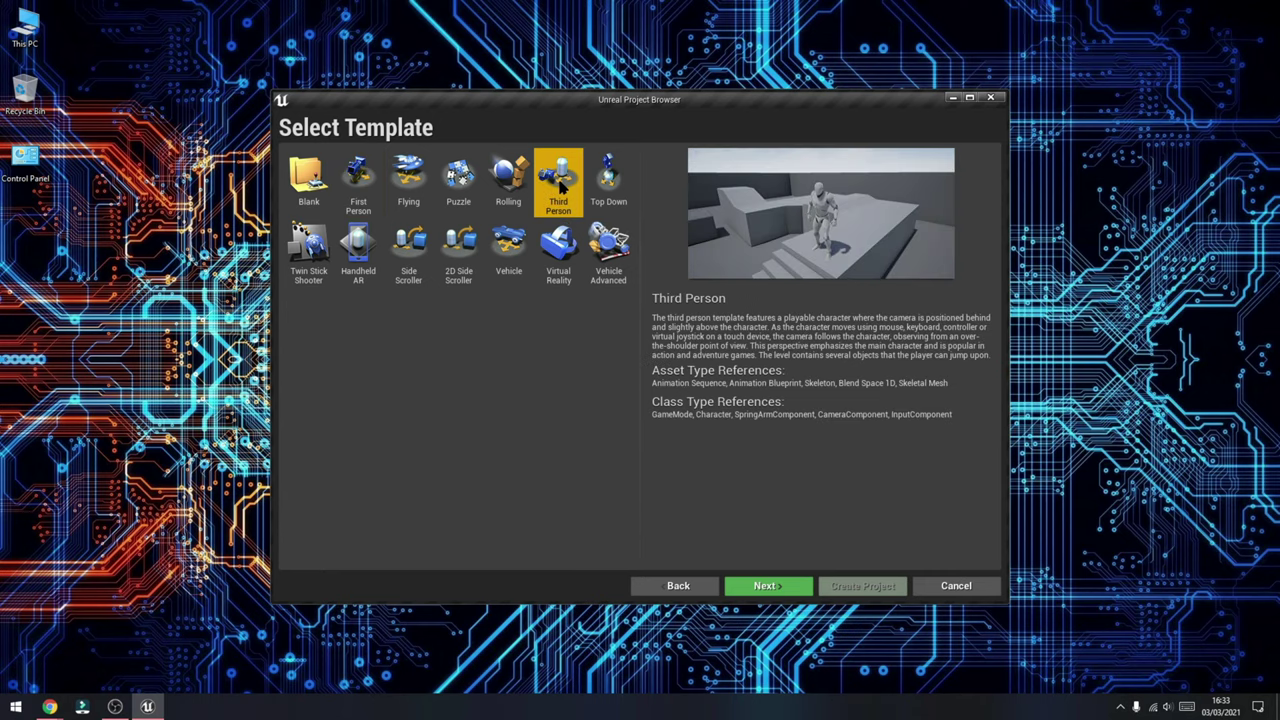
click(768, 584)
- Review the project options for Blueprint or C++, raytracing, target platform and starter content without changing them
click(339, 192)
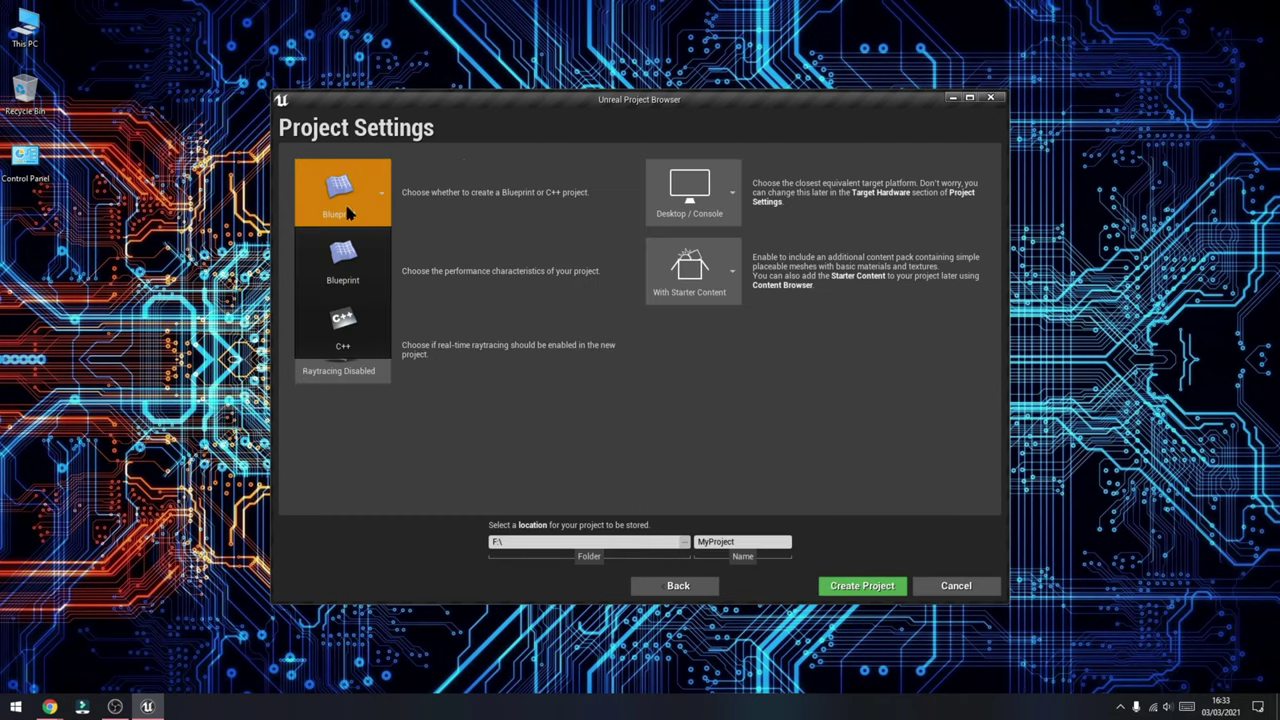
click(339, 192)
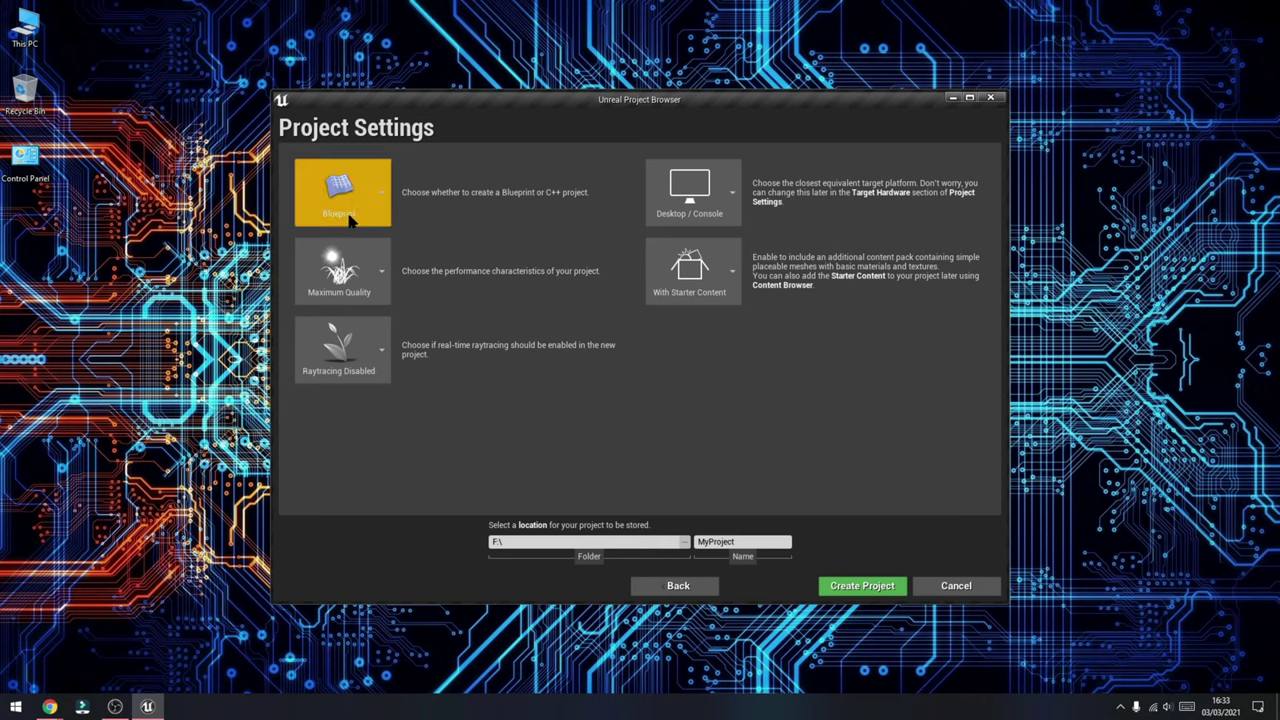
click(341, 345)
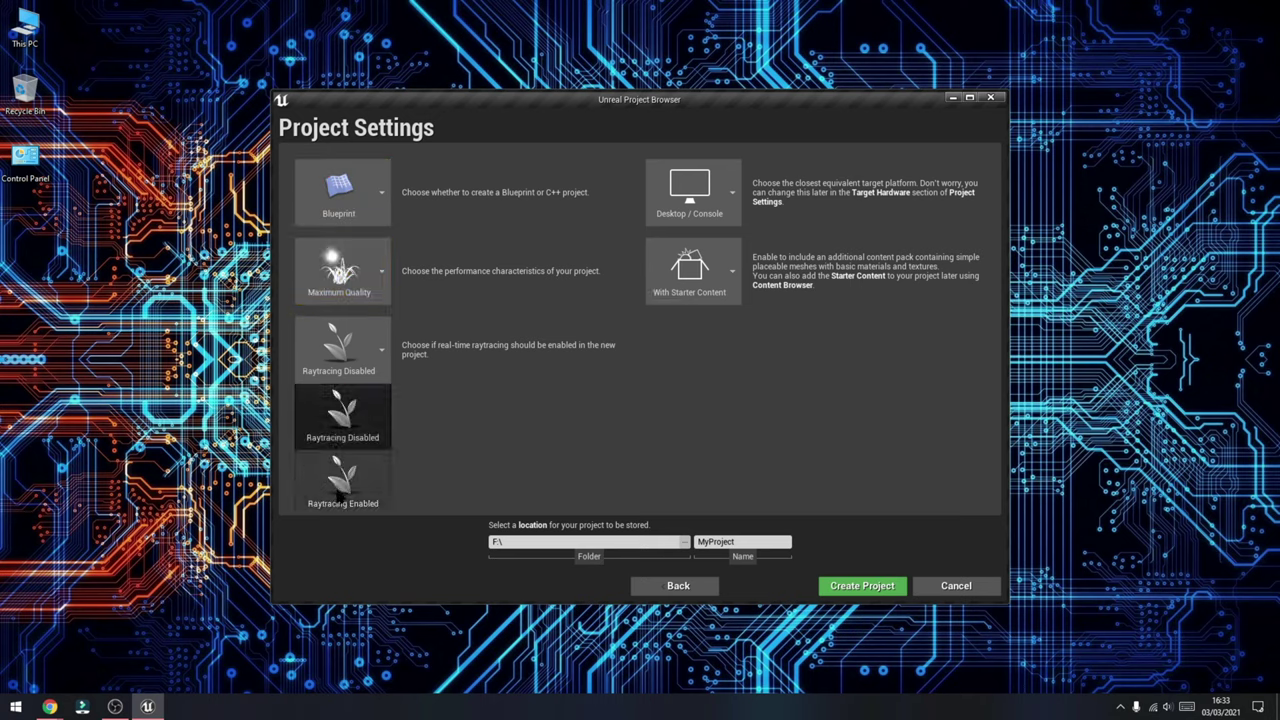
click(469, 460)
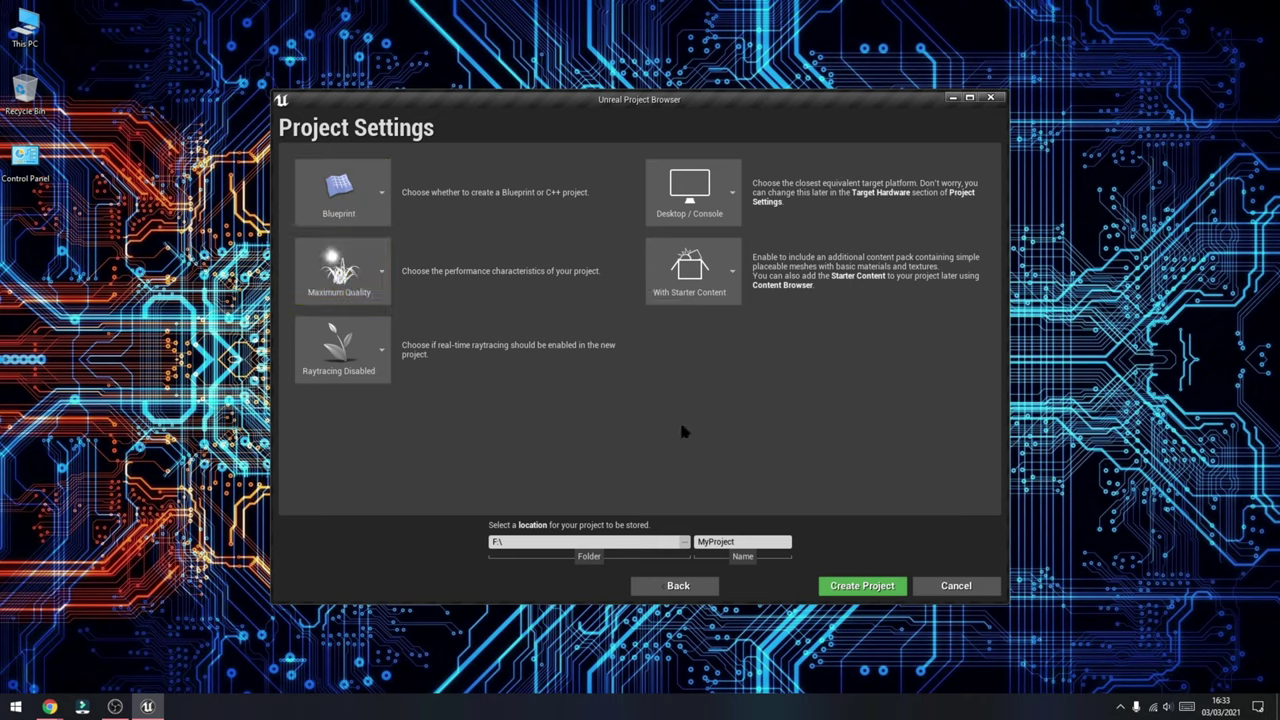
click(700, 191)
click(705, 279)
- Name the project FPS_Test and create it
click(722, 541)
text(FPS_Test)
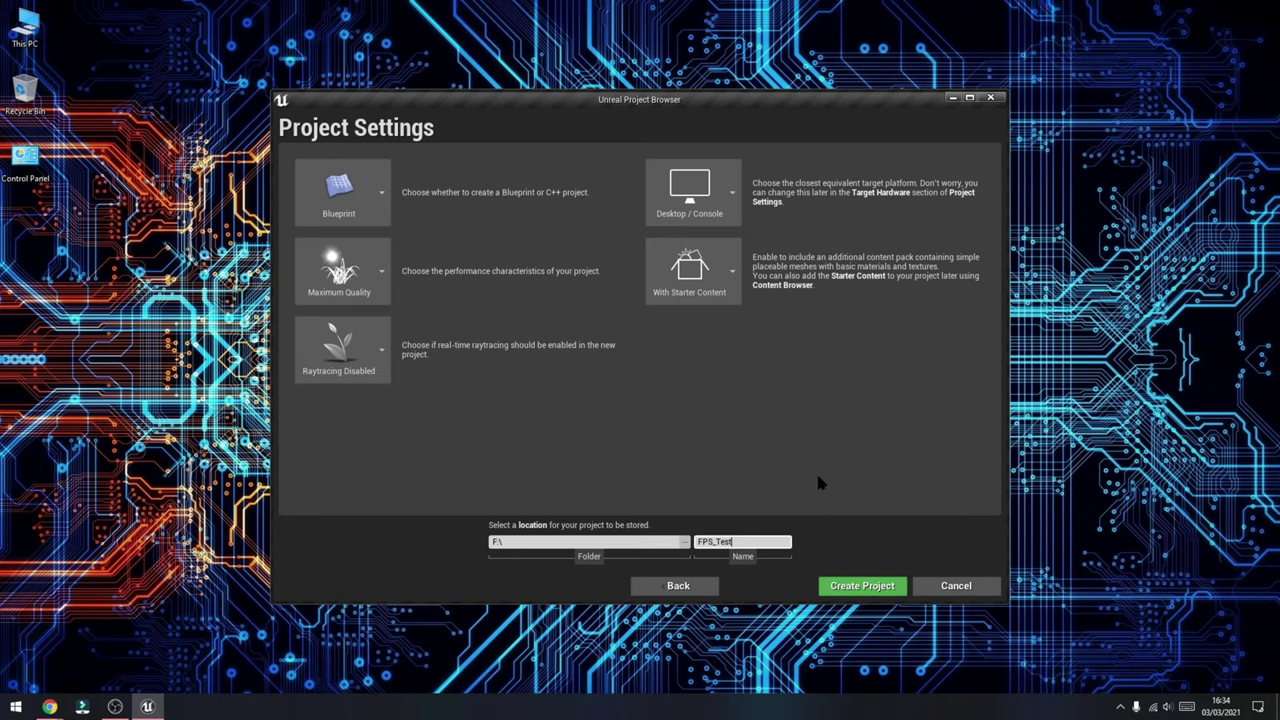
click(866, 587)
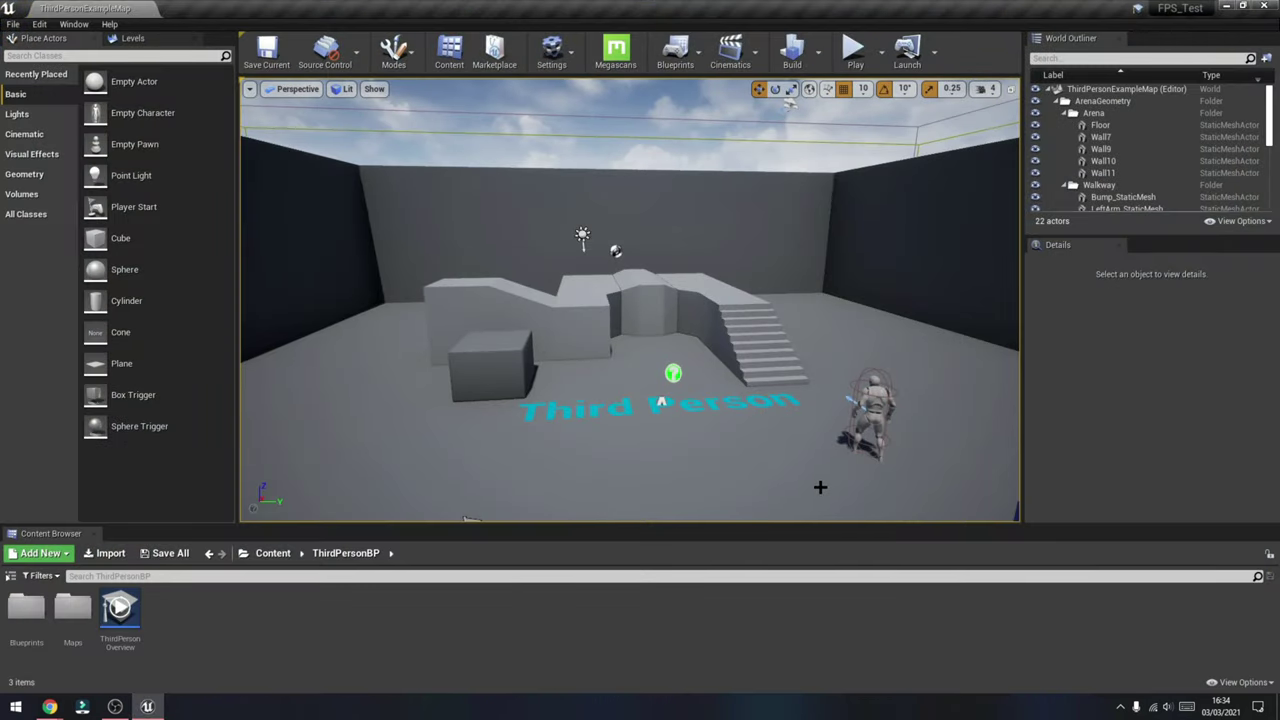
- Play-test the third-person example map by running and jumping the character around the arena, and end the play session
mouse_move(772, 437)
right_down()
mouse_move(772, 395)
mouse_move(822, 484)
mouse_move(782, 515)
mouse_move(706, 450)
mouse_move(772, 434)
mouse_move(783, 305)
mouse_move(803, 440)
mouse_move(779, 428)
right_up()
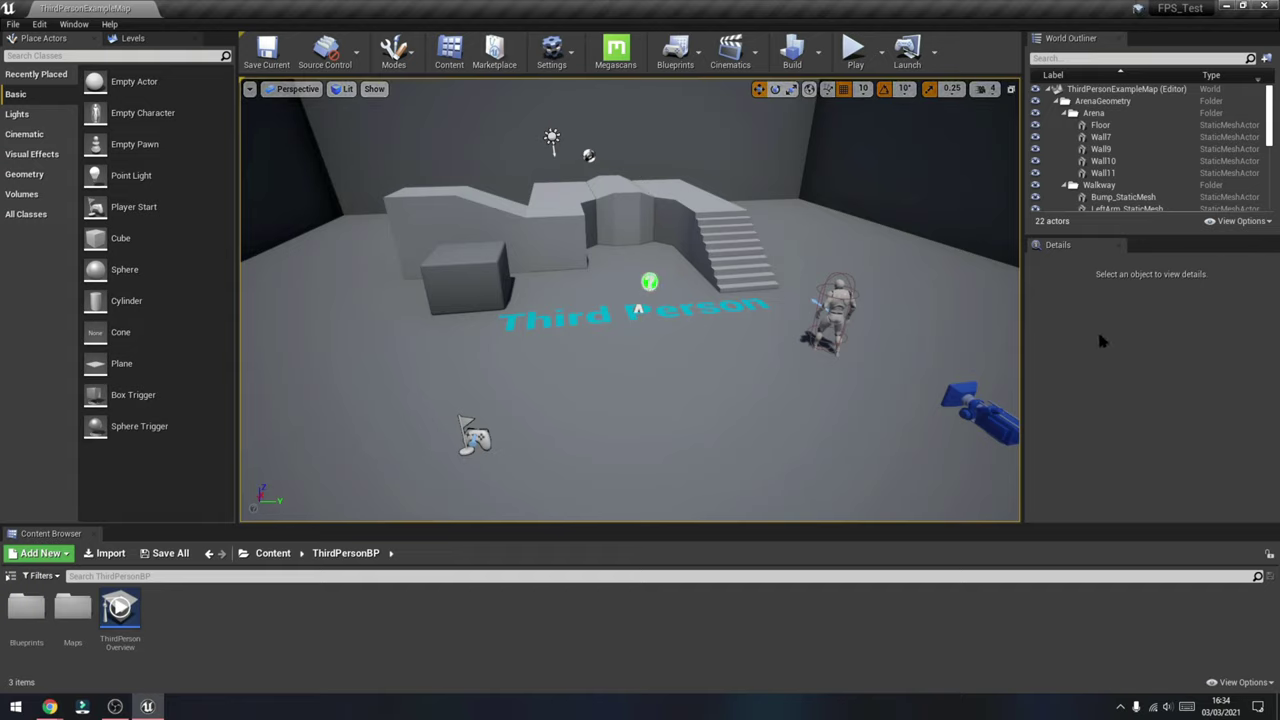
click(853, 50)
key(w)
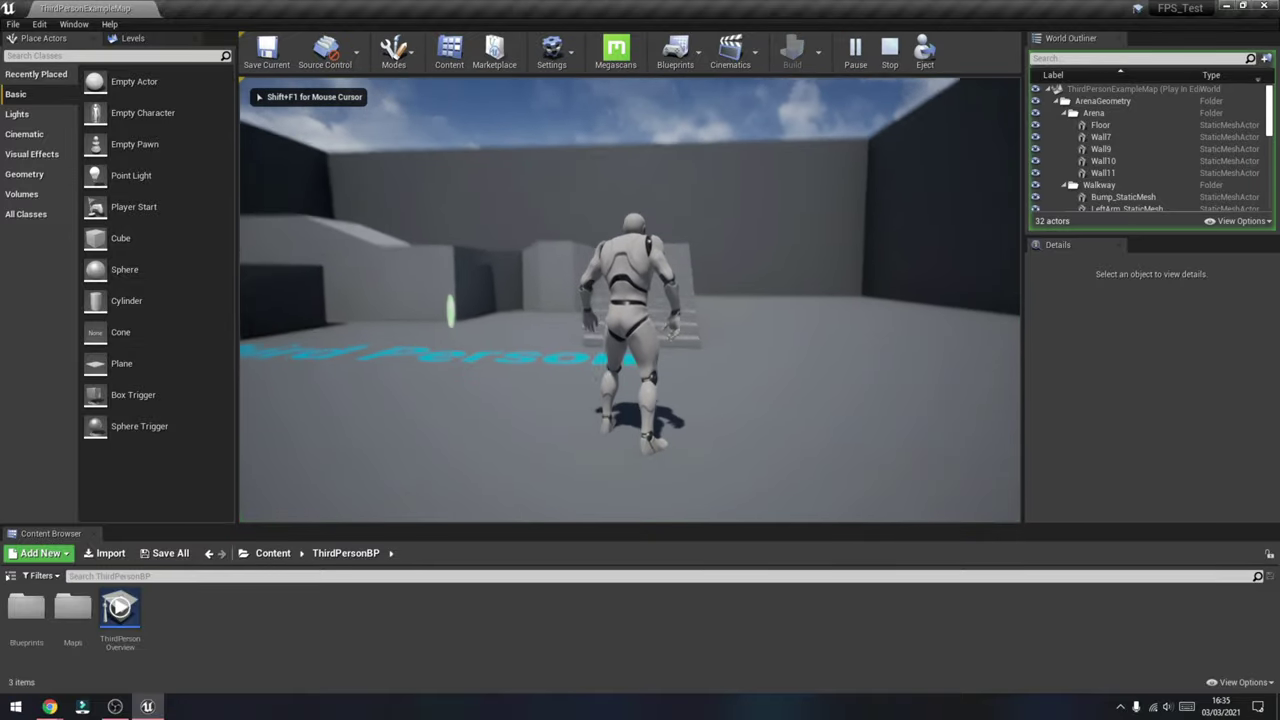
key(w)
key(space)
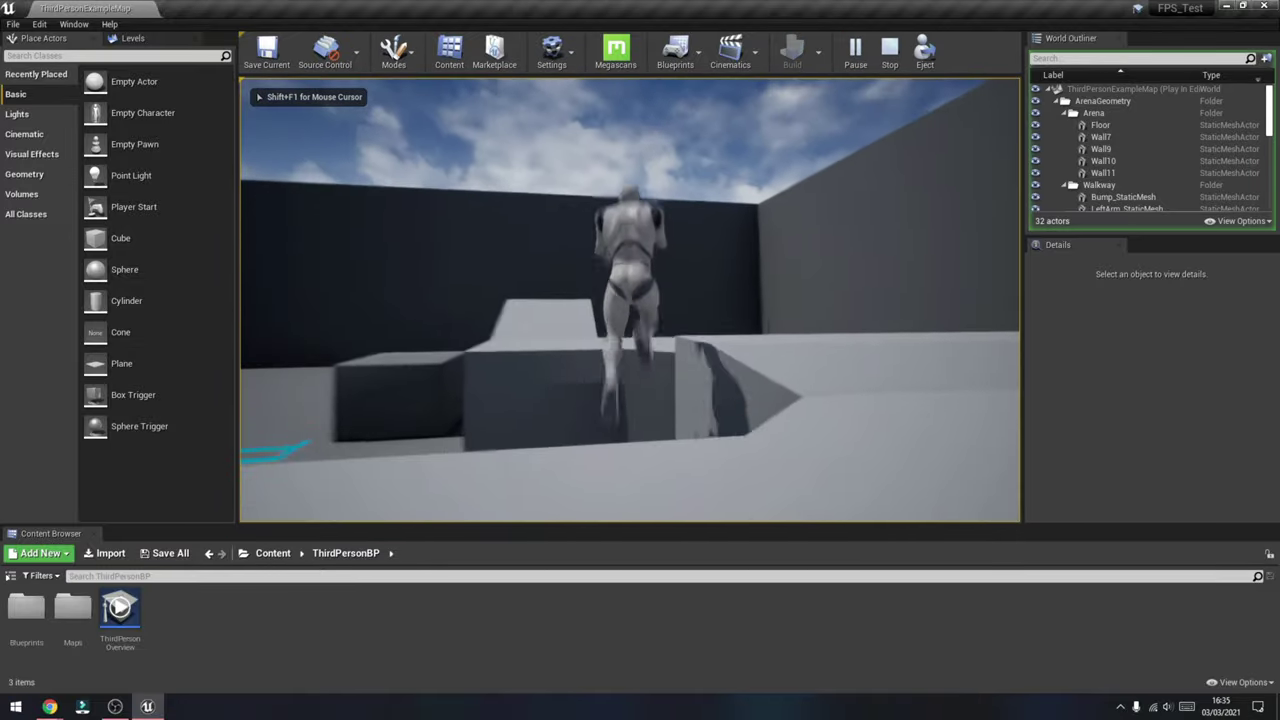
key(space)
key(w)
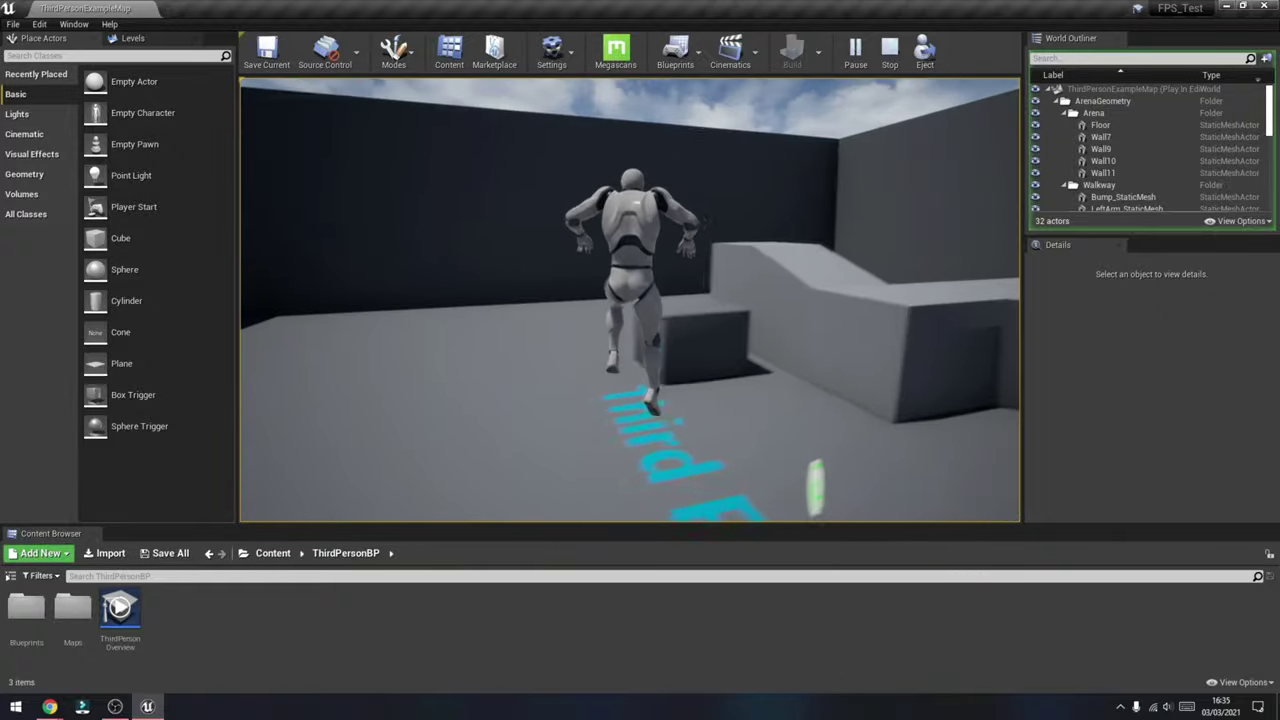
key(space)
key(w)
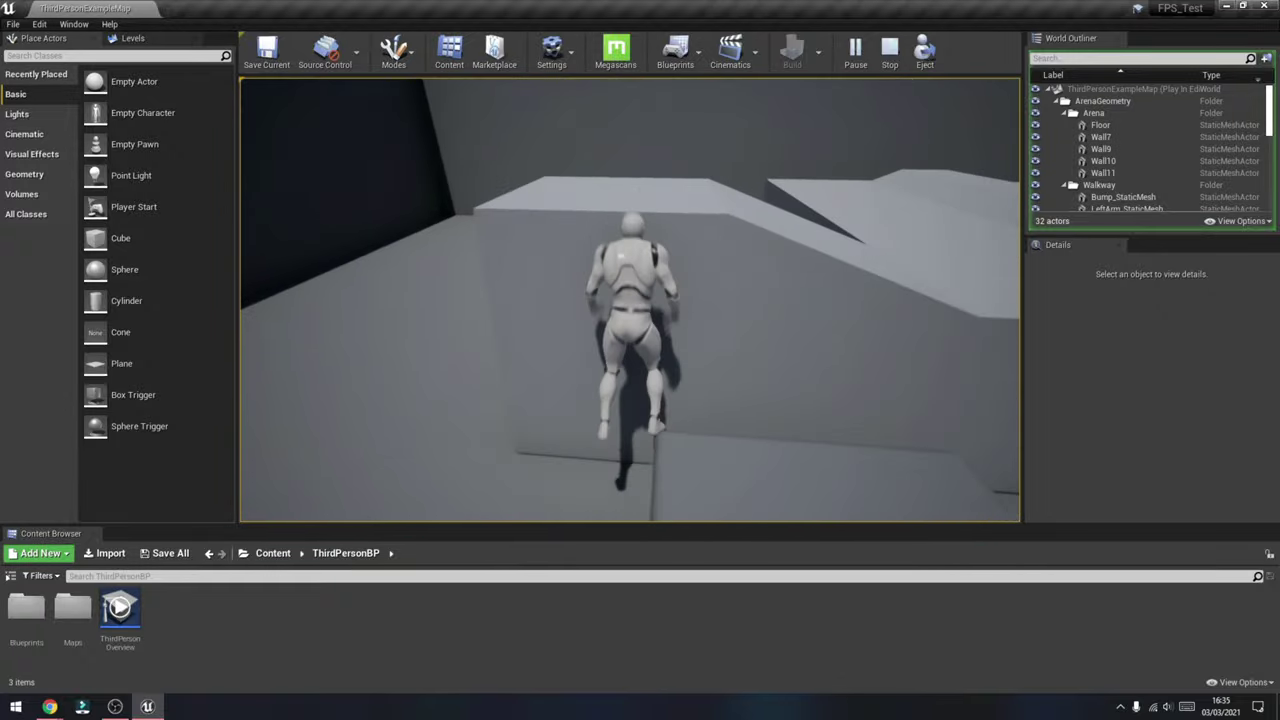
key(w)
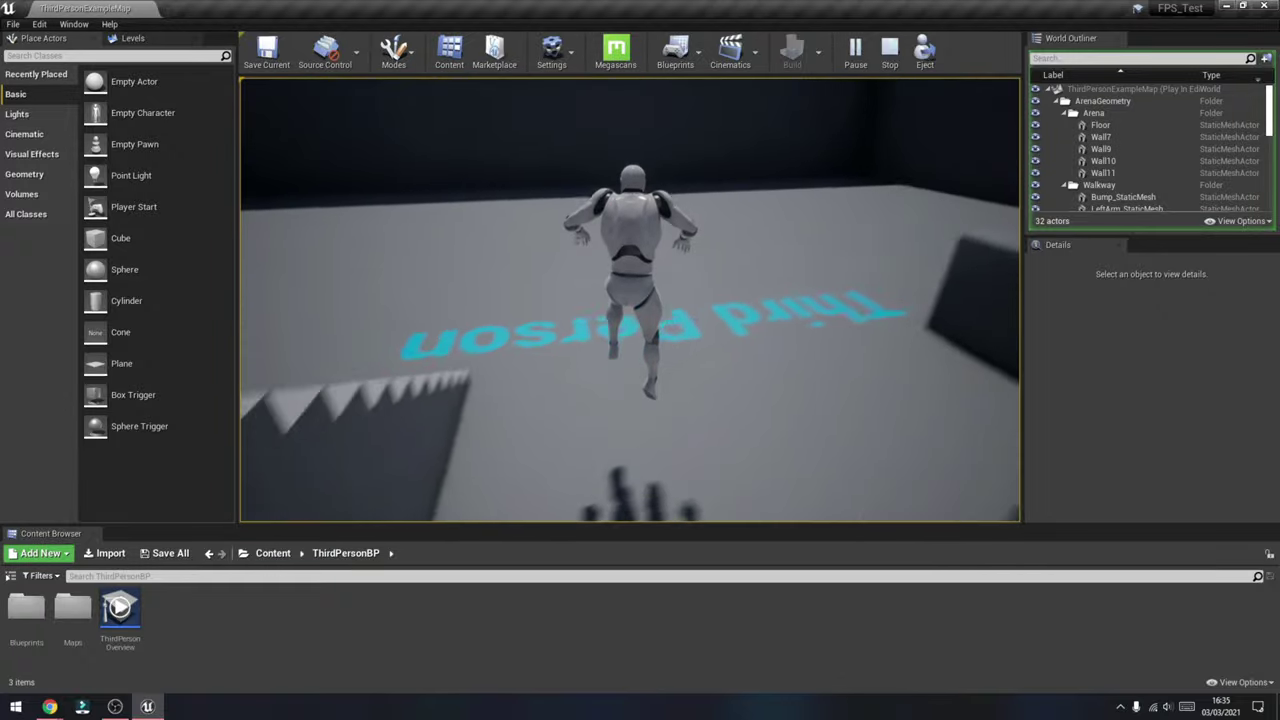
key(w)
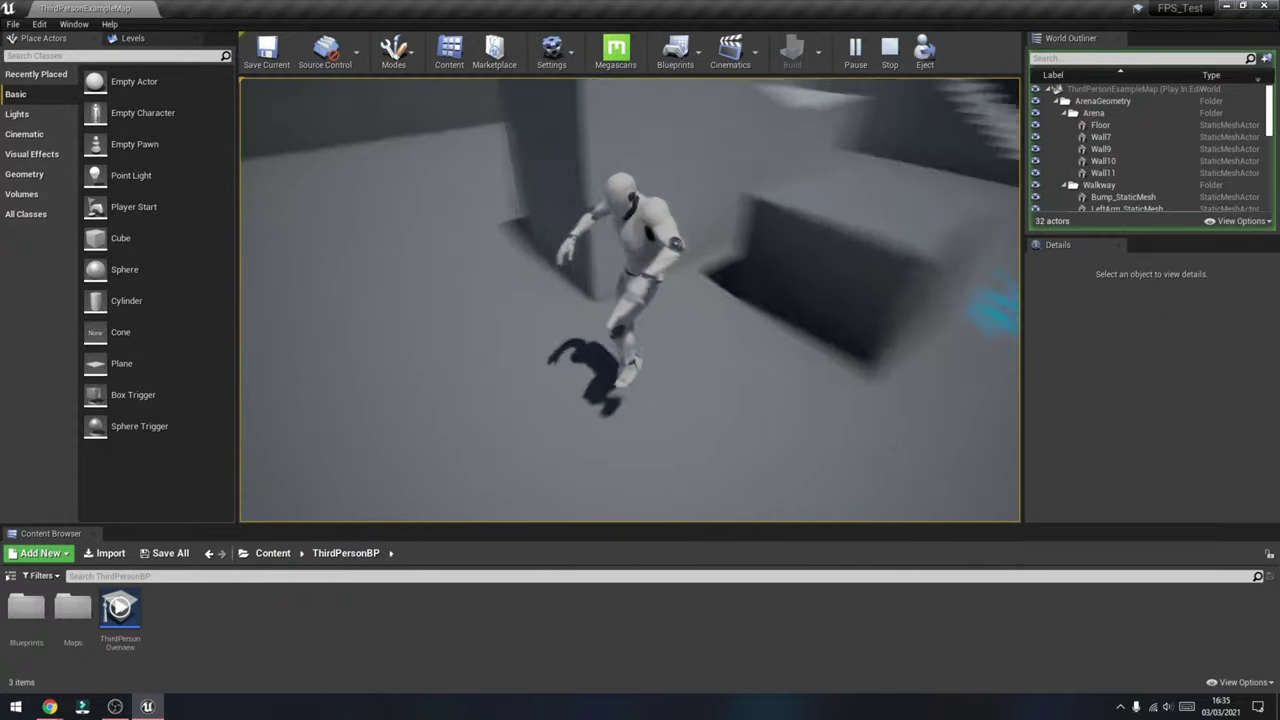
key(w)
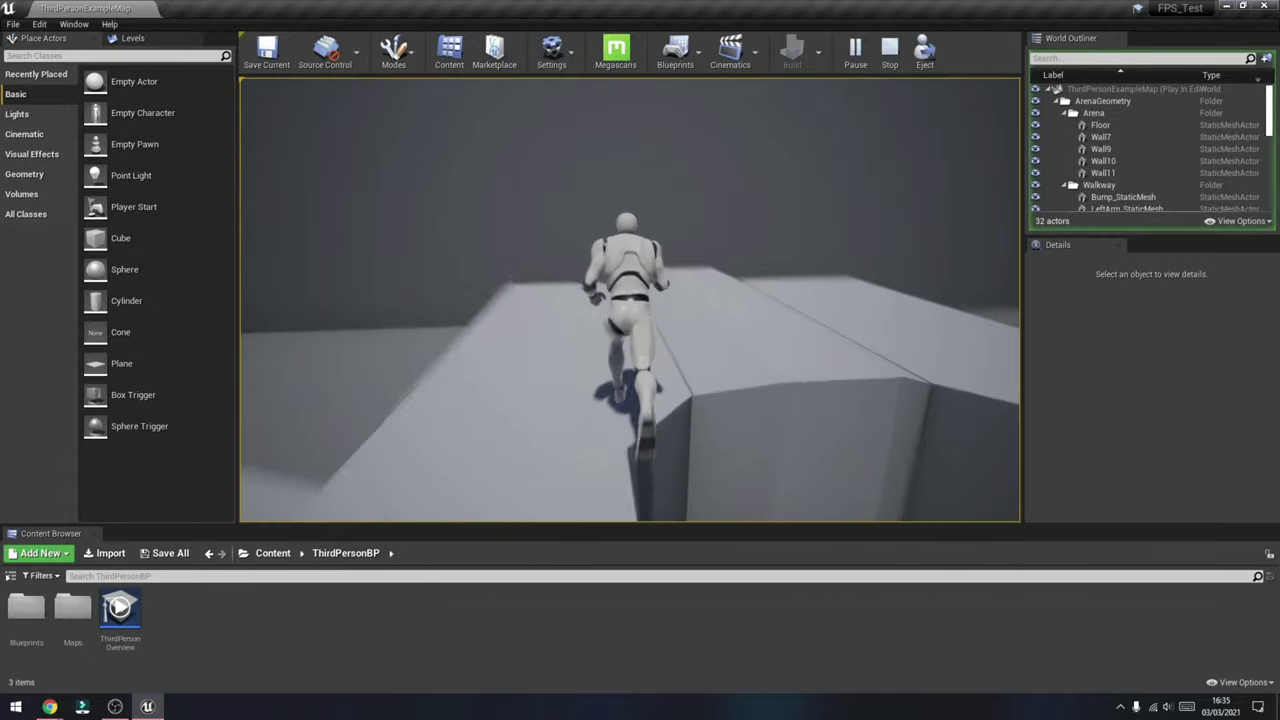
key(w)
key(space)
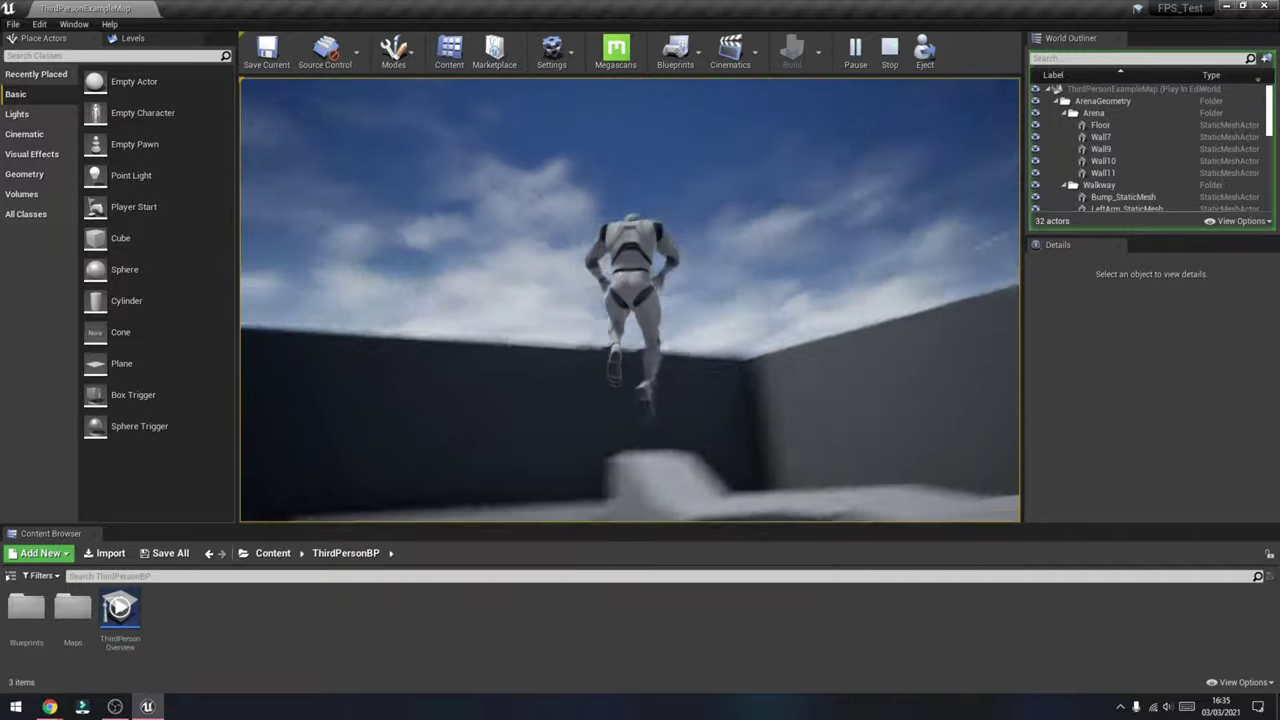
key(w)
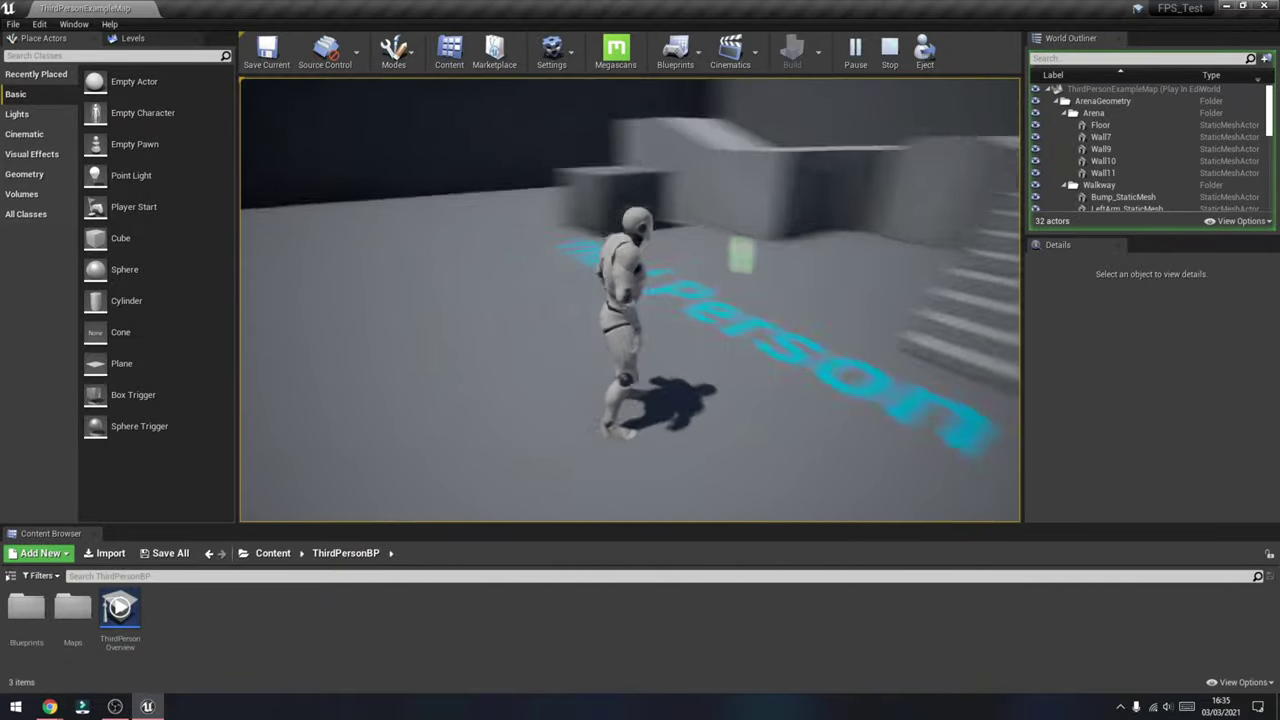
key(w)
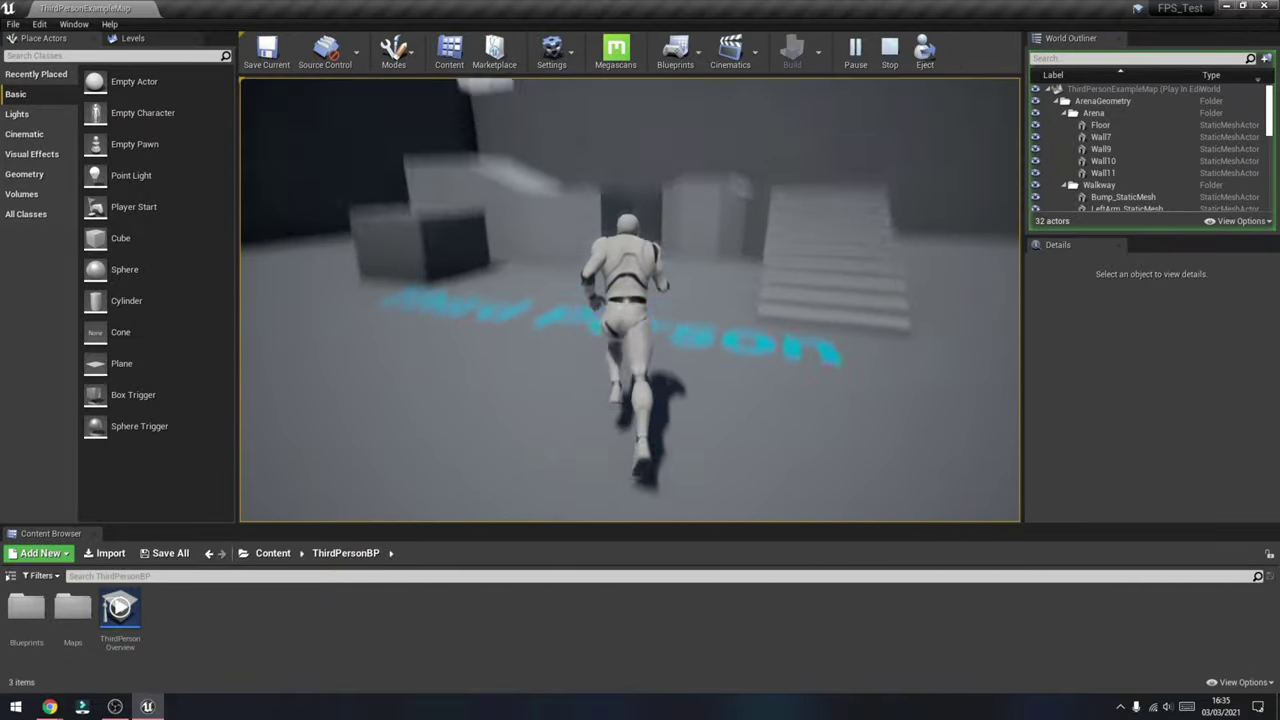
key(s)
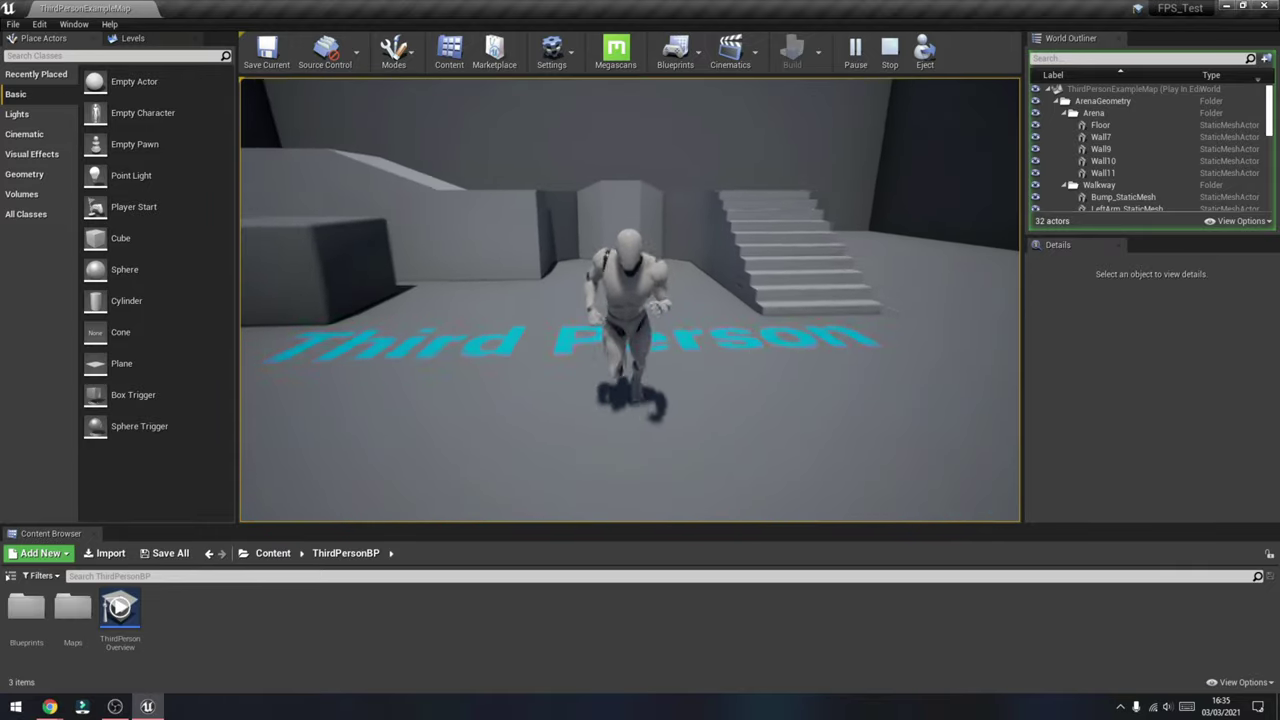
key(Escape)
- Select the ThirdPersonCharacter actor in the level by picking its blue follow camera behind the mannequin
key(w)
right_drag(351, 303, 640, 275)
key(s)
key(a)
key(w)
key(s)
key(s)
key(a)
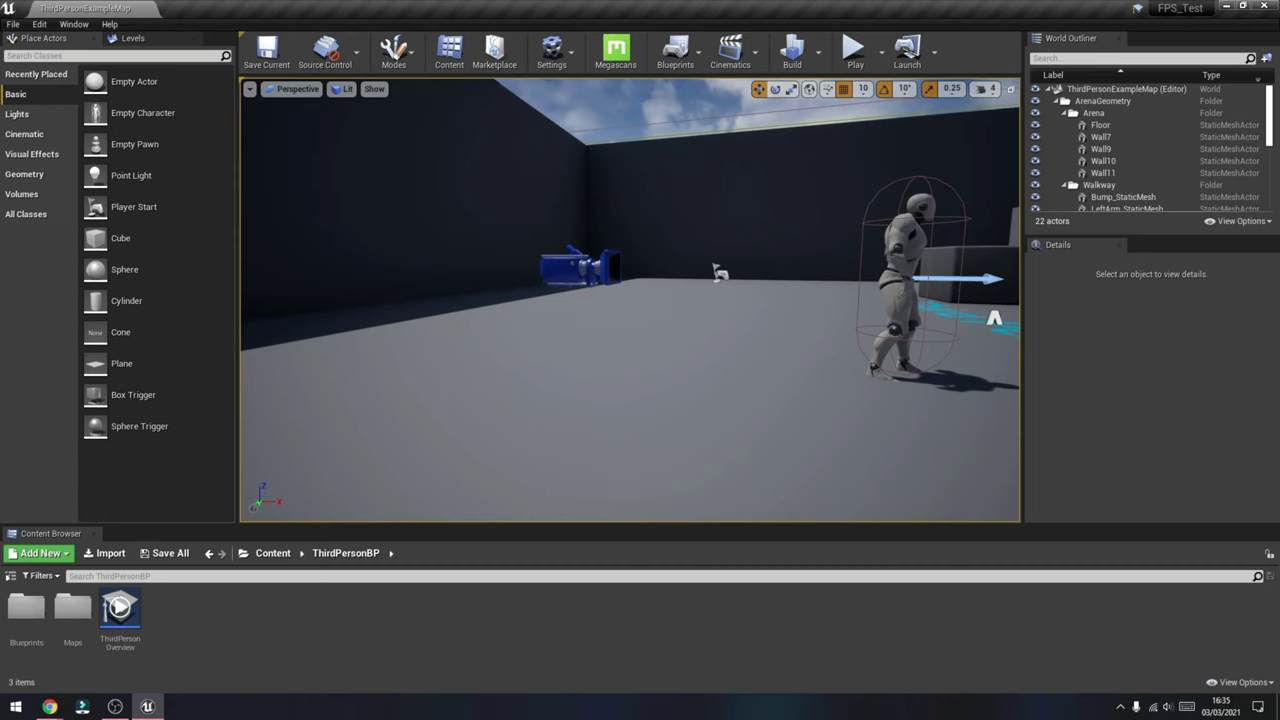
click(585, 268)
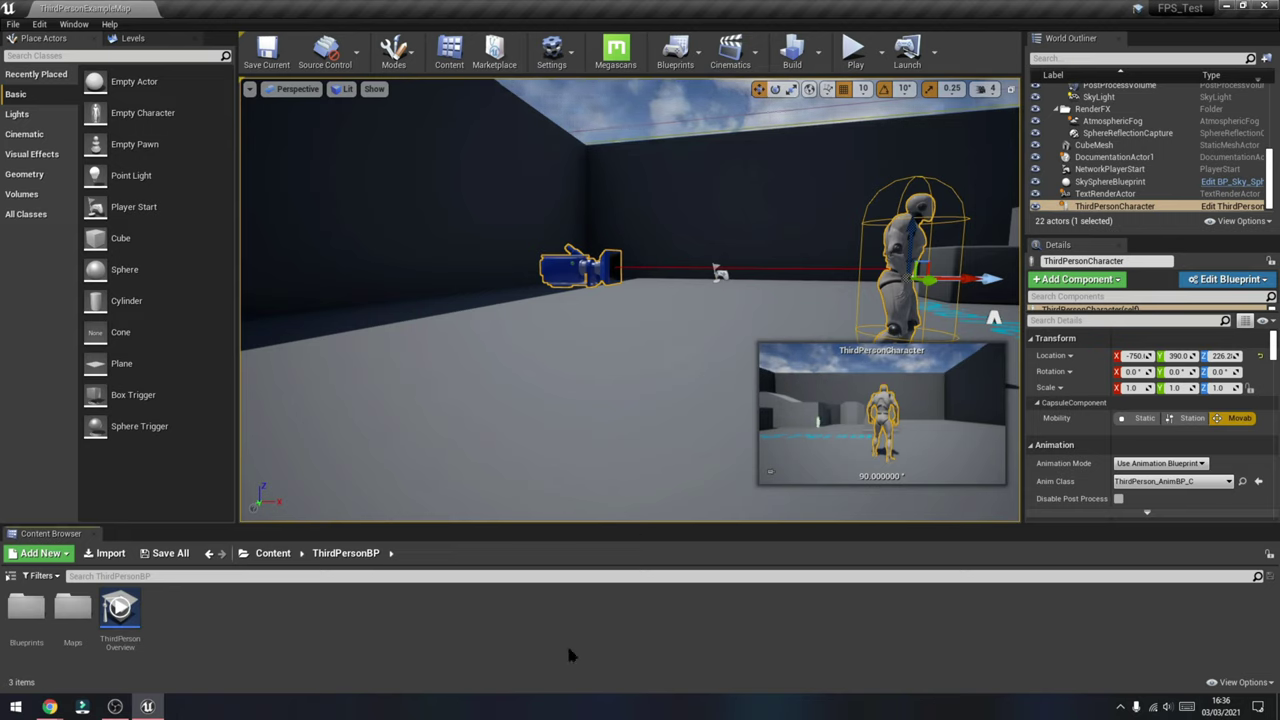
- Open the ThirdPersonCharacter blueprint from the Blueprints folder and look over all input groups in its event graph
double_click(24, 608)
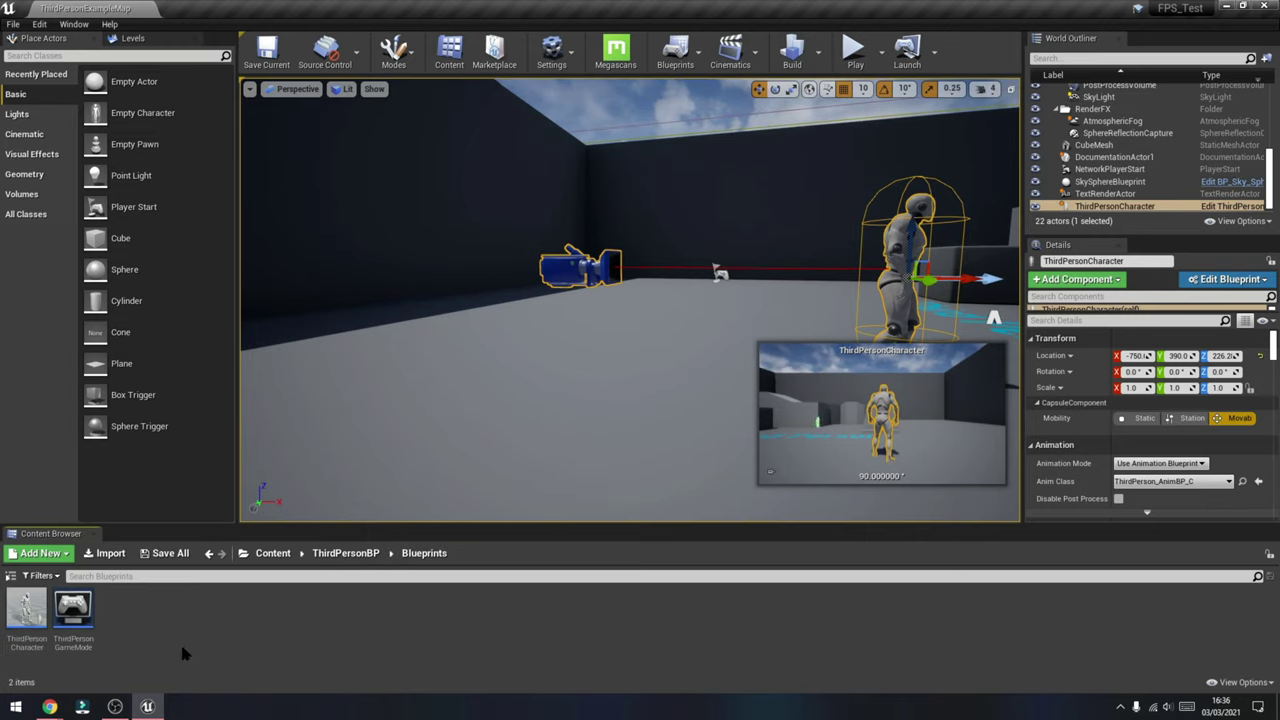
double_click(26, 612)
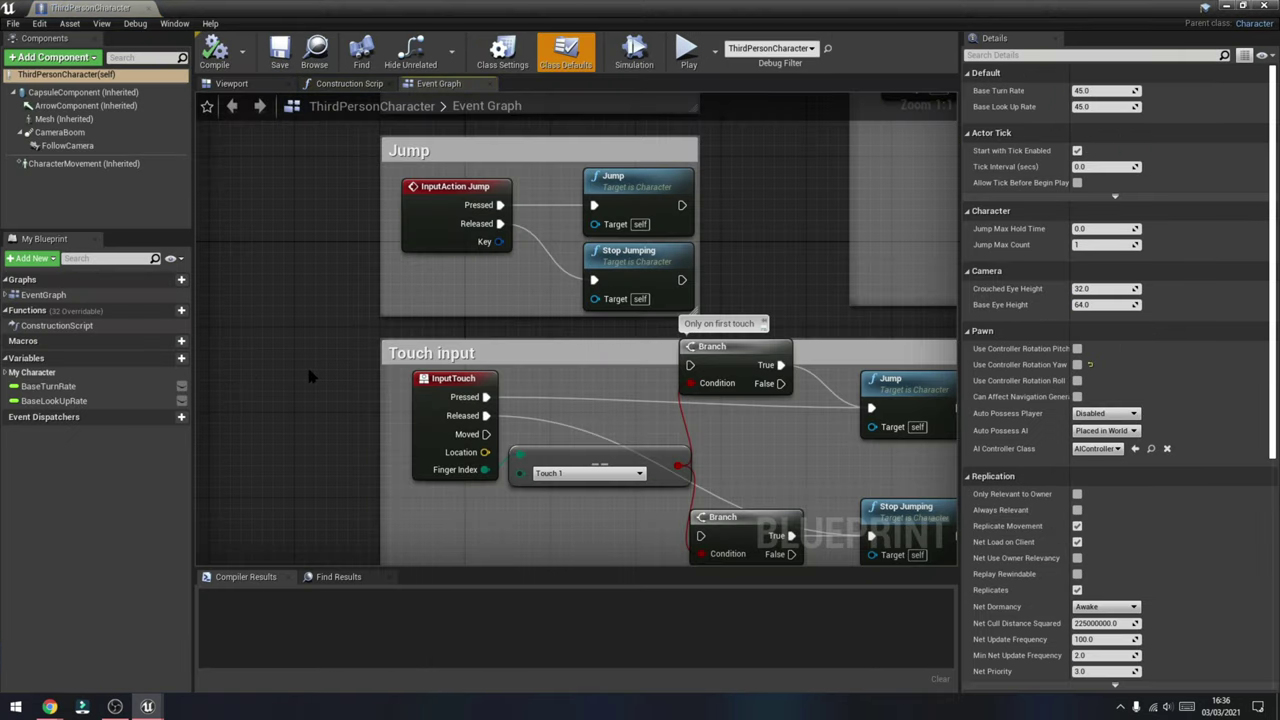
scroll(306, 364, down, 4)
scroll(511, 181, down, 2)
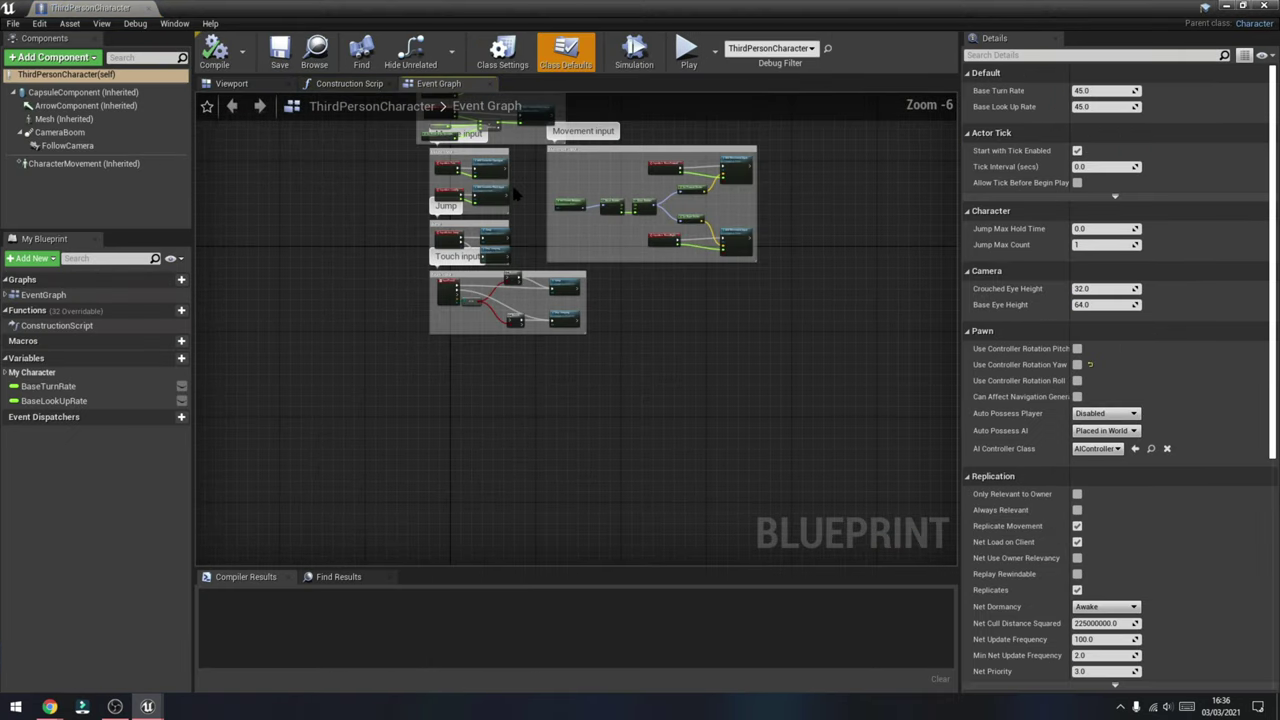
right_drag(812, 163, 814, 295)
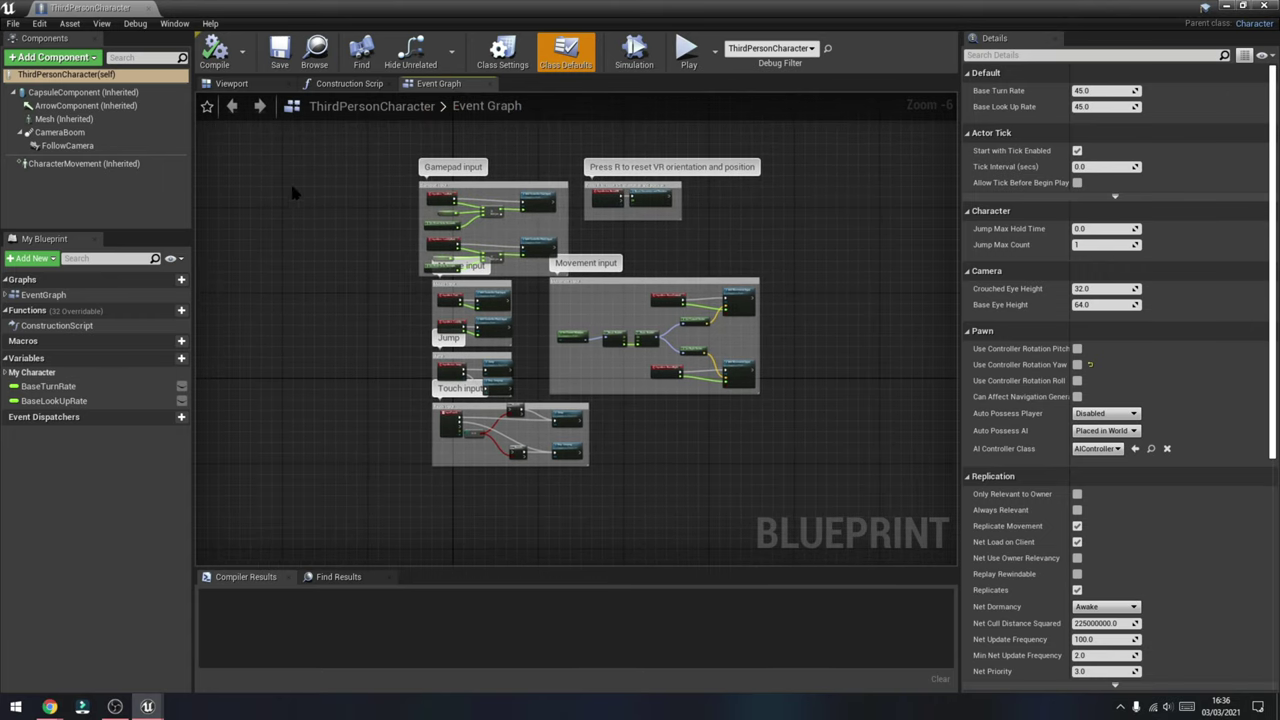
- Show the character in the blueprint's 3D viewport and move the follow camera closer behind the mannequin
click(236, 84)
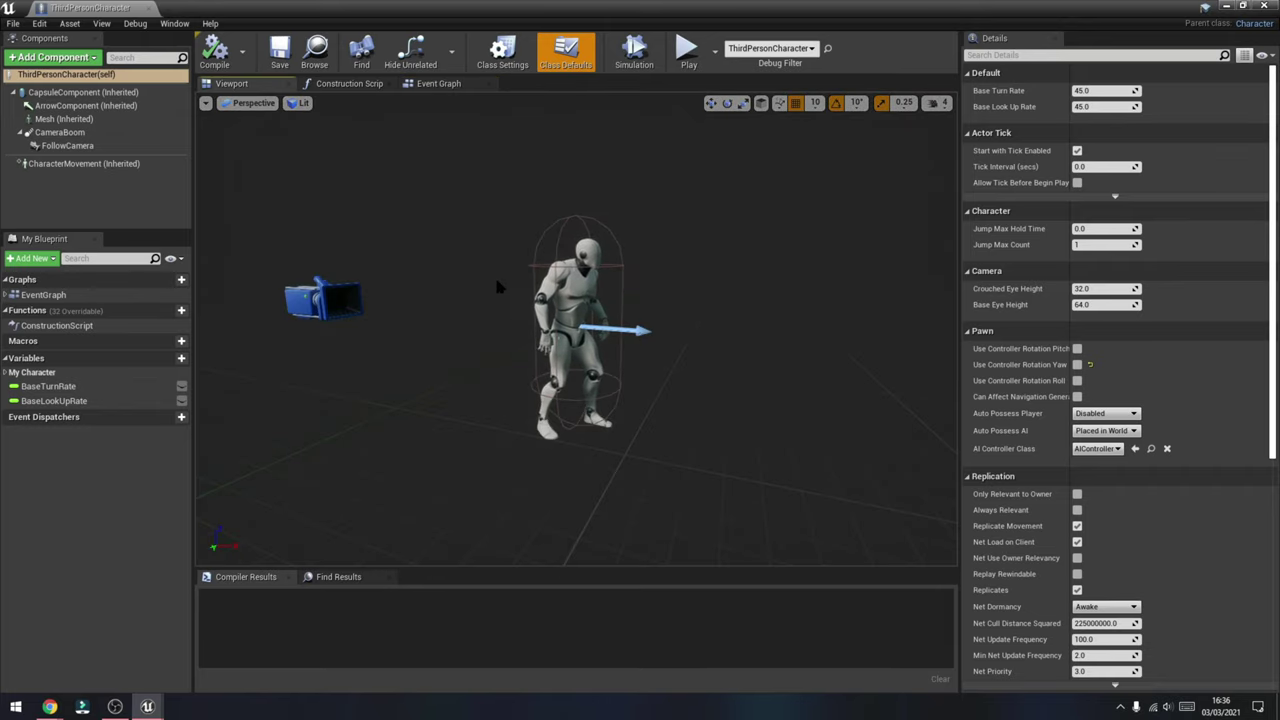
right_drag(328, 340, 552, 312)
right_drag(320, 305, 380, 305)
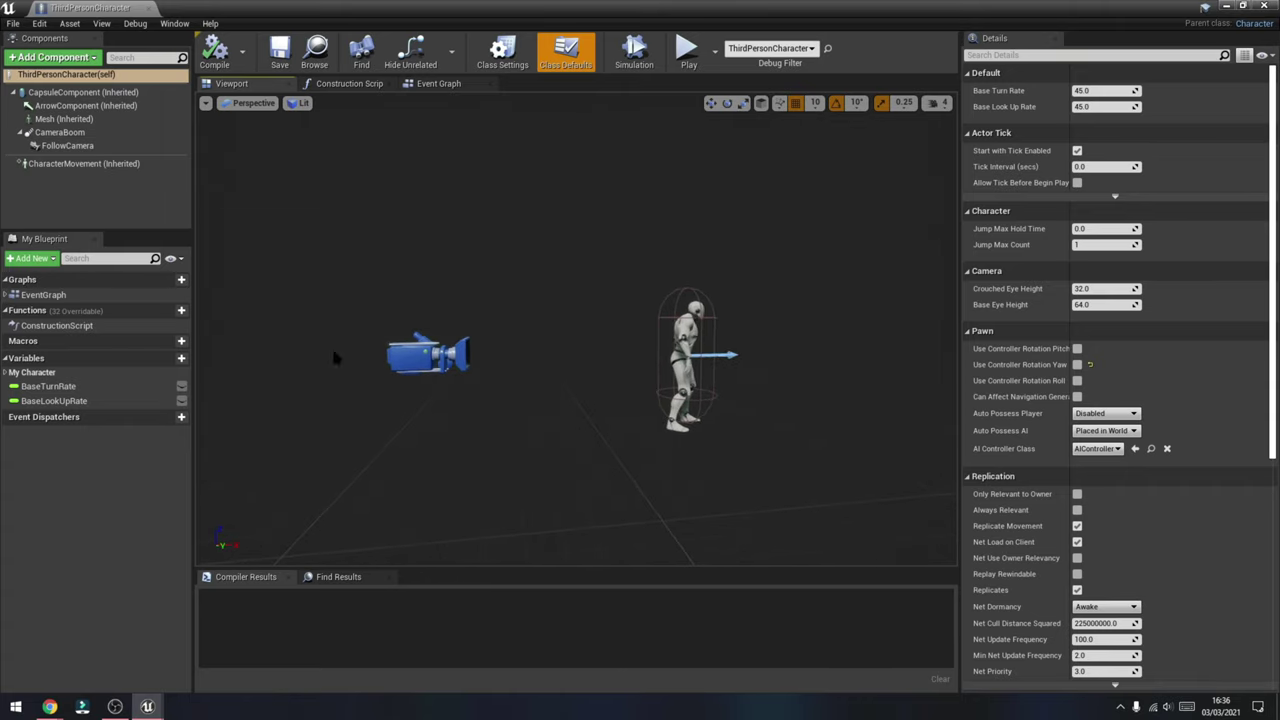
click(396, 364)
drag(509, 354, 676, 357)
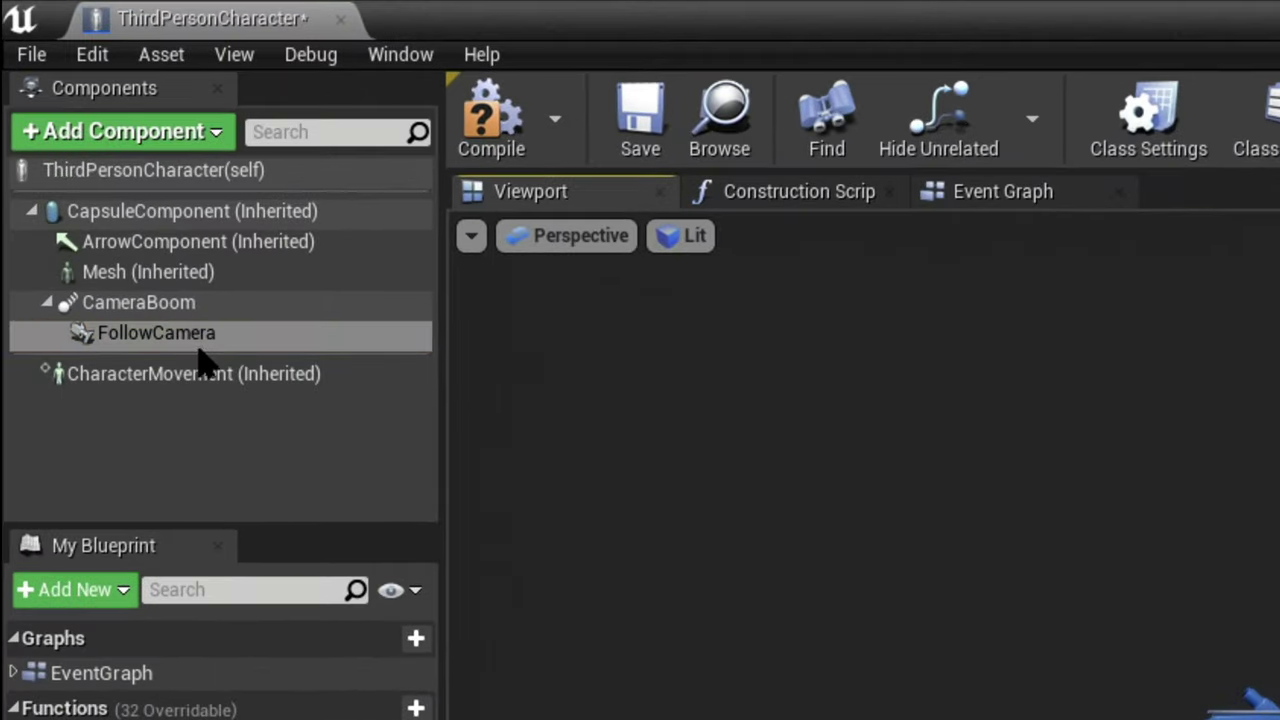
- Reparent the FollowCamera component from CameraBoom to the inherited Mesh
mouse_move(197, 312)
click(185, 333)
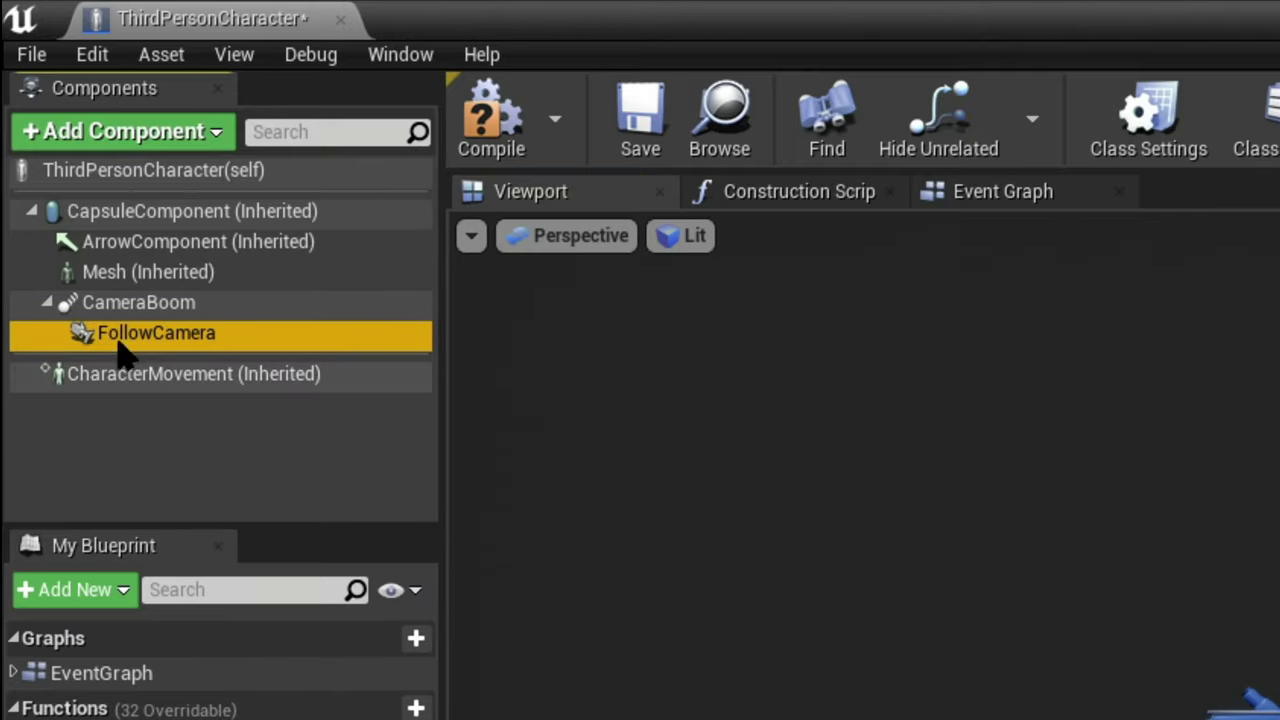
click(130, 272)
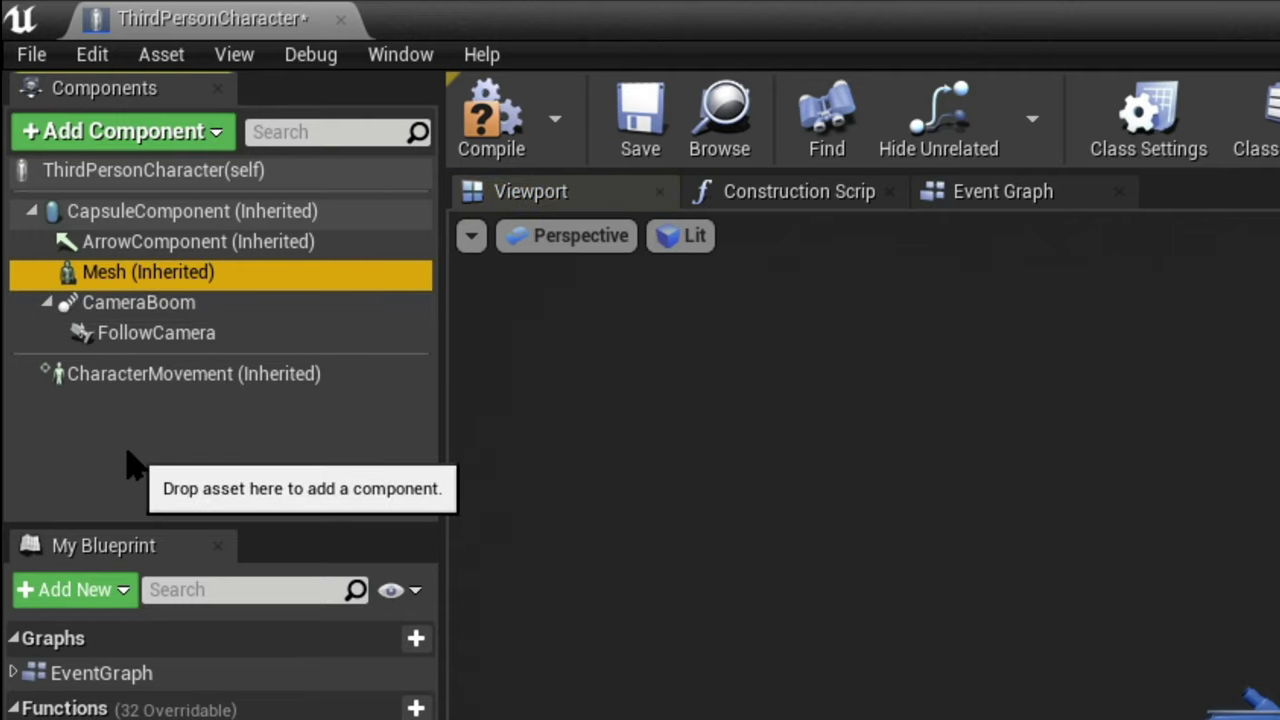
click(126, 466)
drag(143, 335, 223, 275)
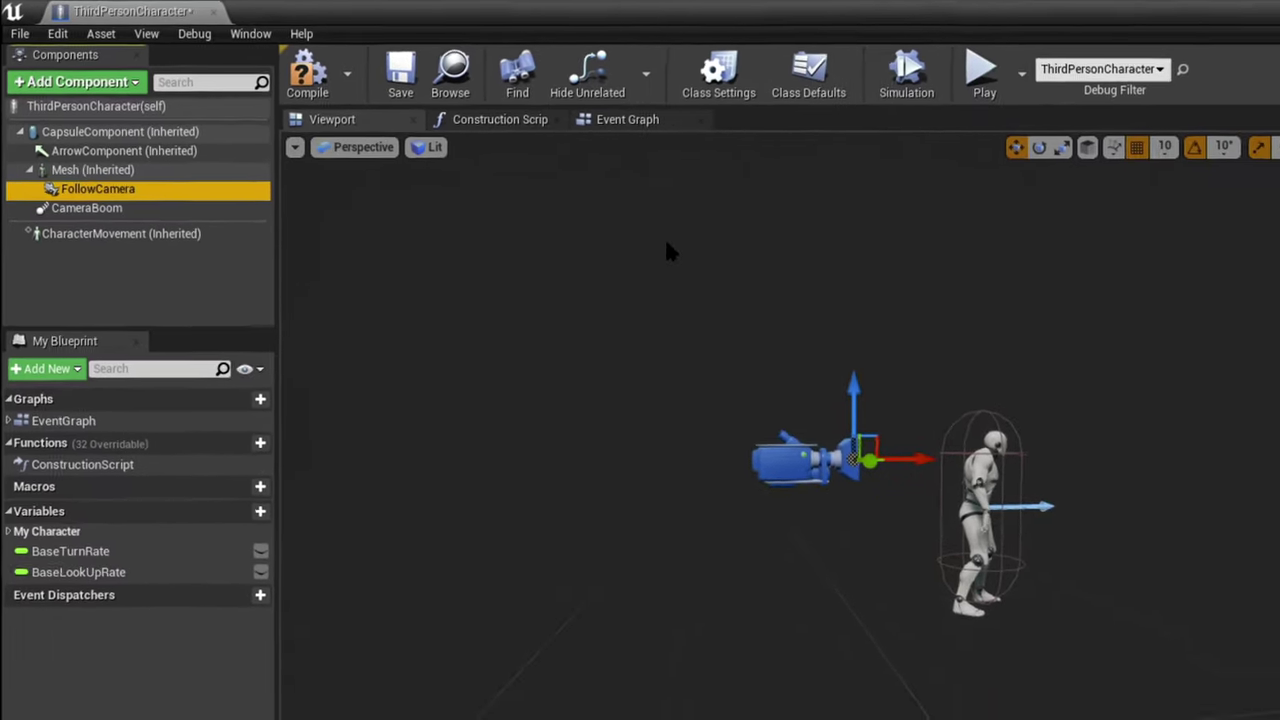
click(200, 312)
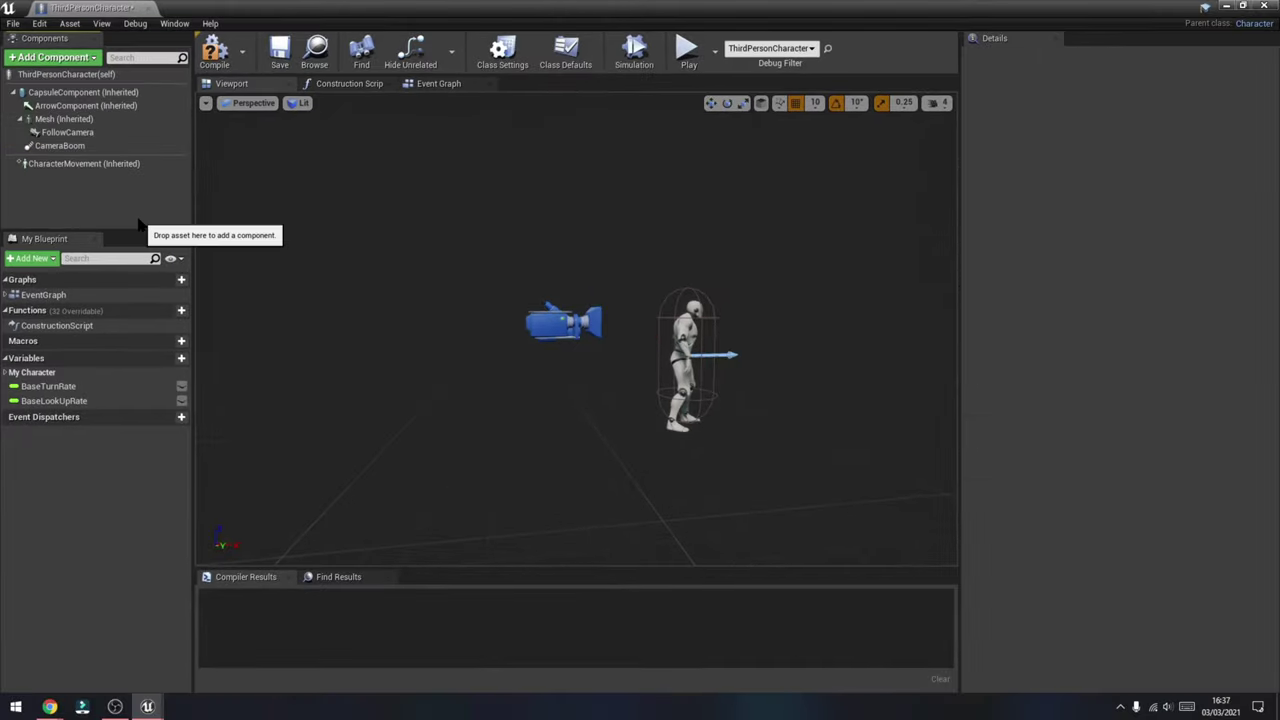
- Attach the FollowCamera to the head bone by setting it as the parent socket
click(85, 137)
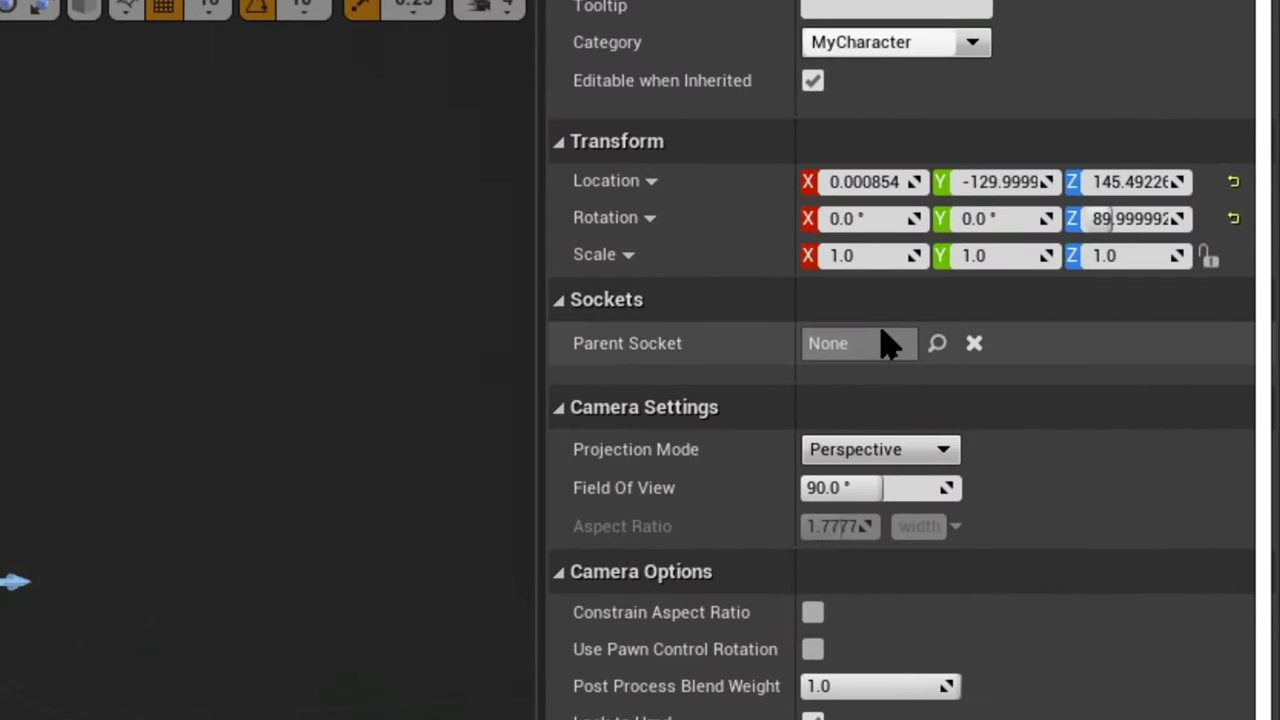
click(932, 343)
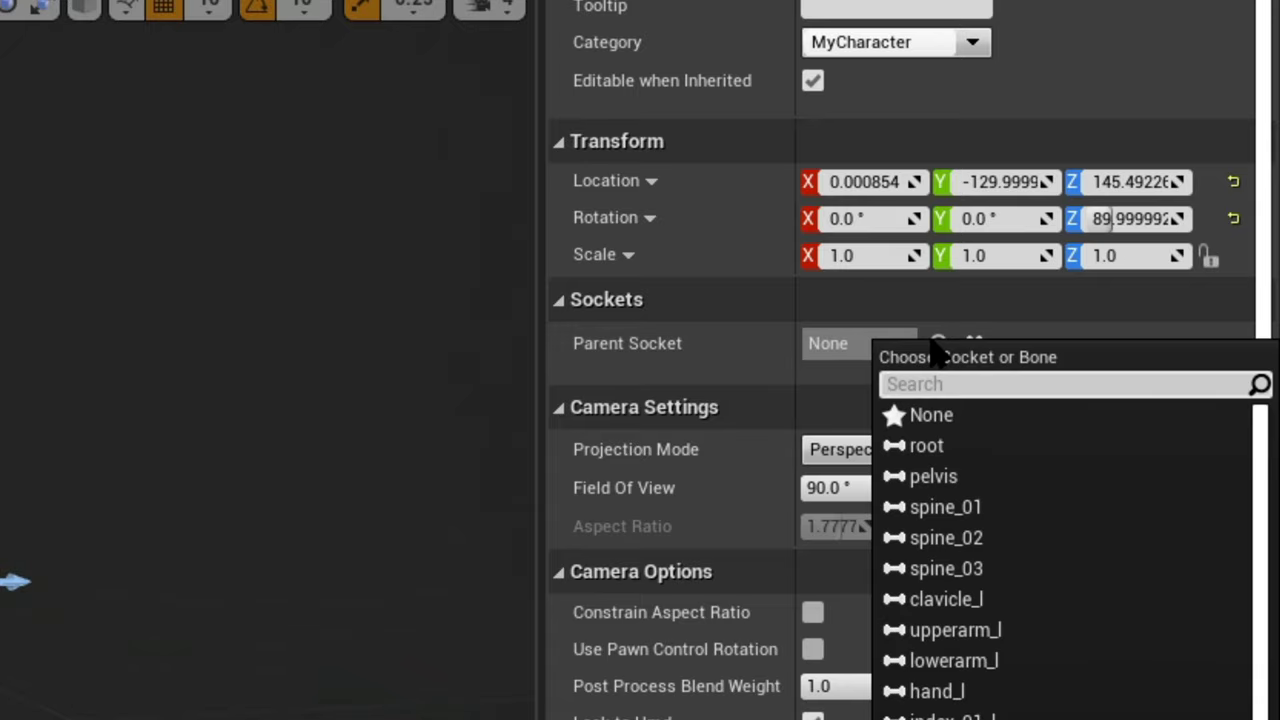
text(head)
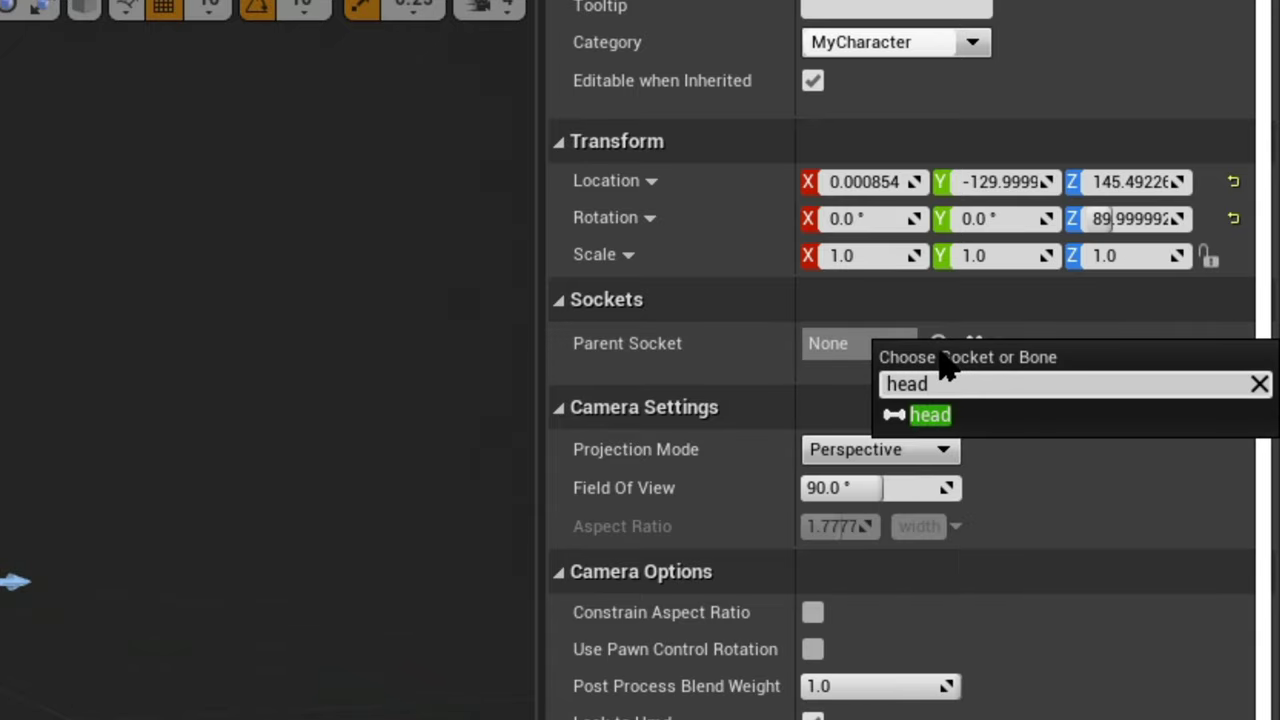
click(995, 416)
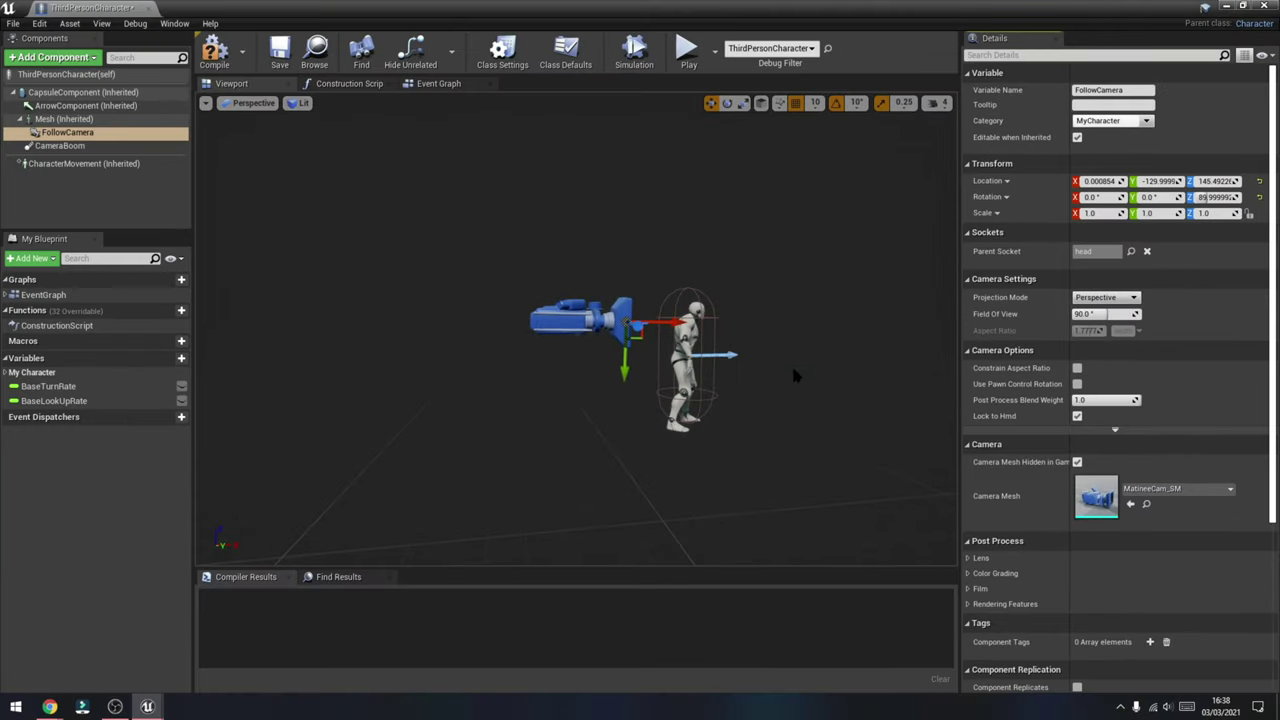
- Enable Use Pawn Control Rotation for the FollowCamera and Use Controller Rotation Yaw for the character itself
right_drag(794, 372, 768, 372)
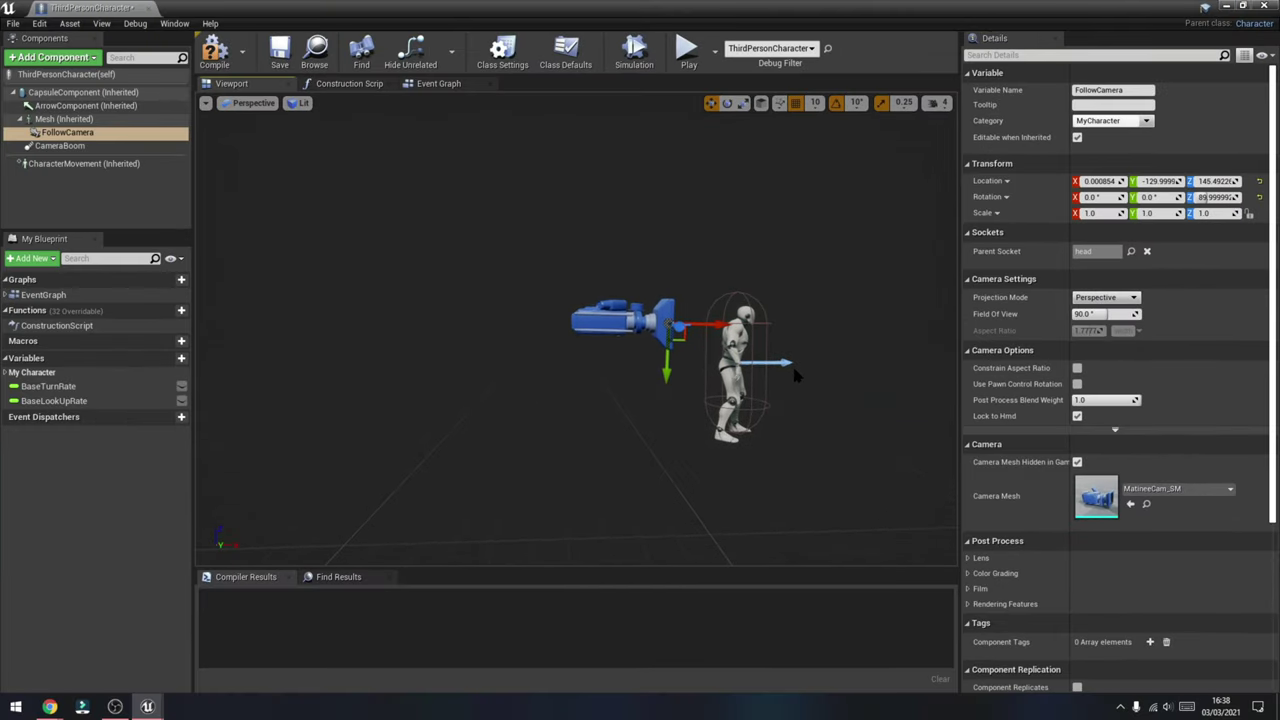
right_drag(796, 374, 764, 374)
right_drag(674, 410, 688, 410)
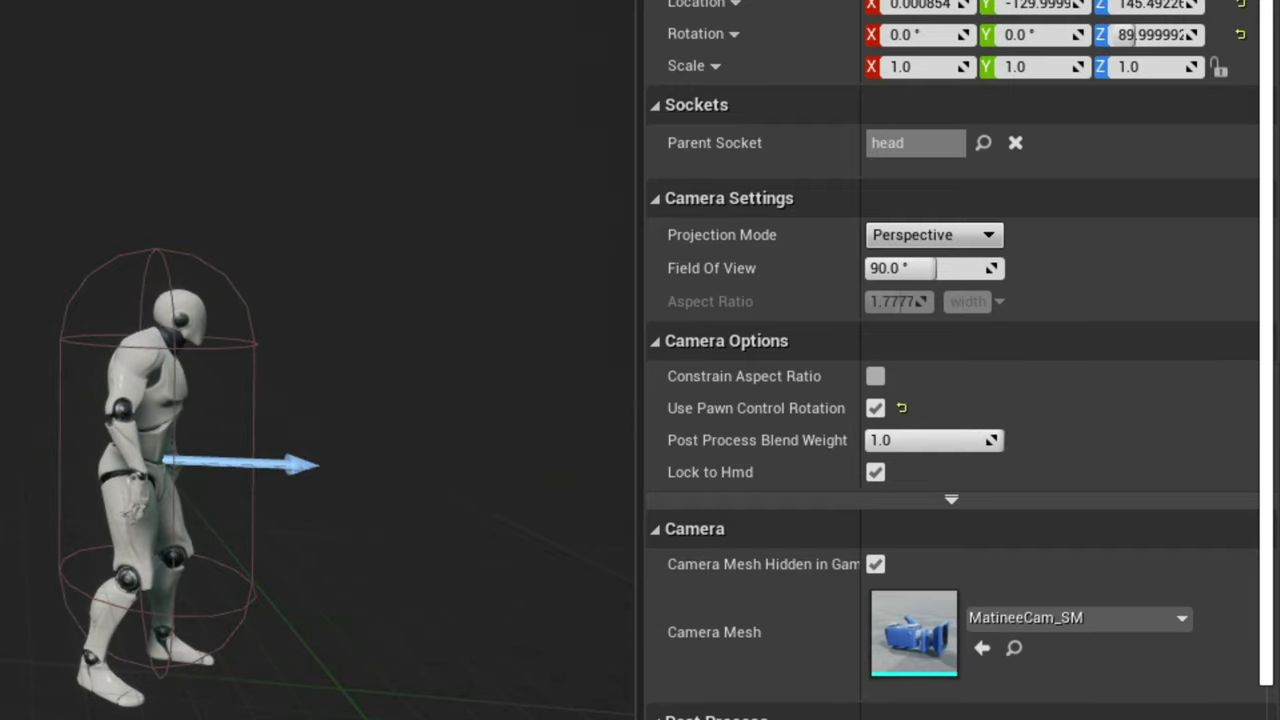
click(190, 2)
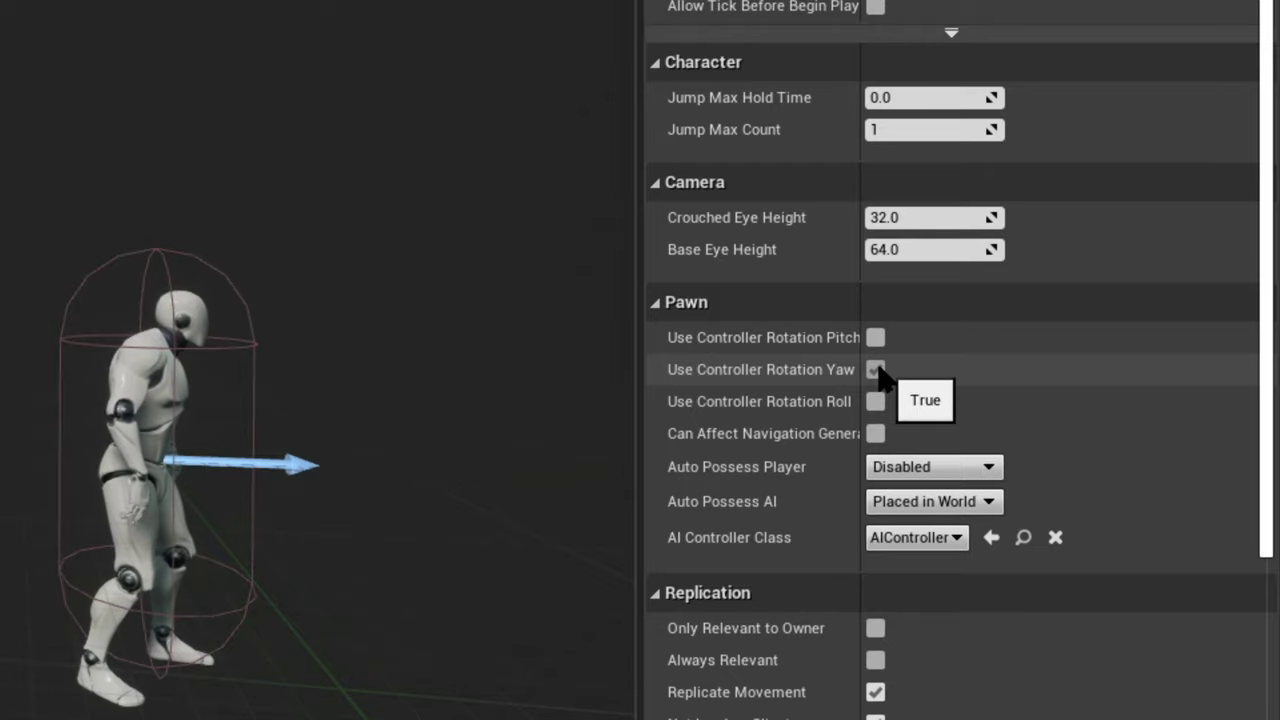
click(875, 369)
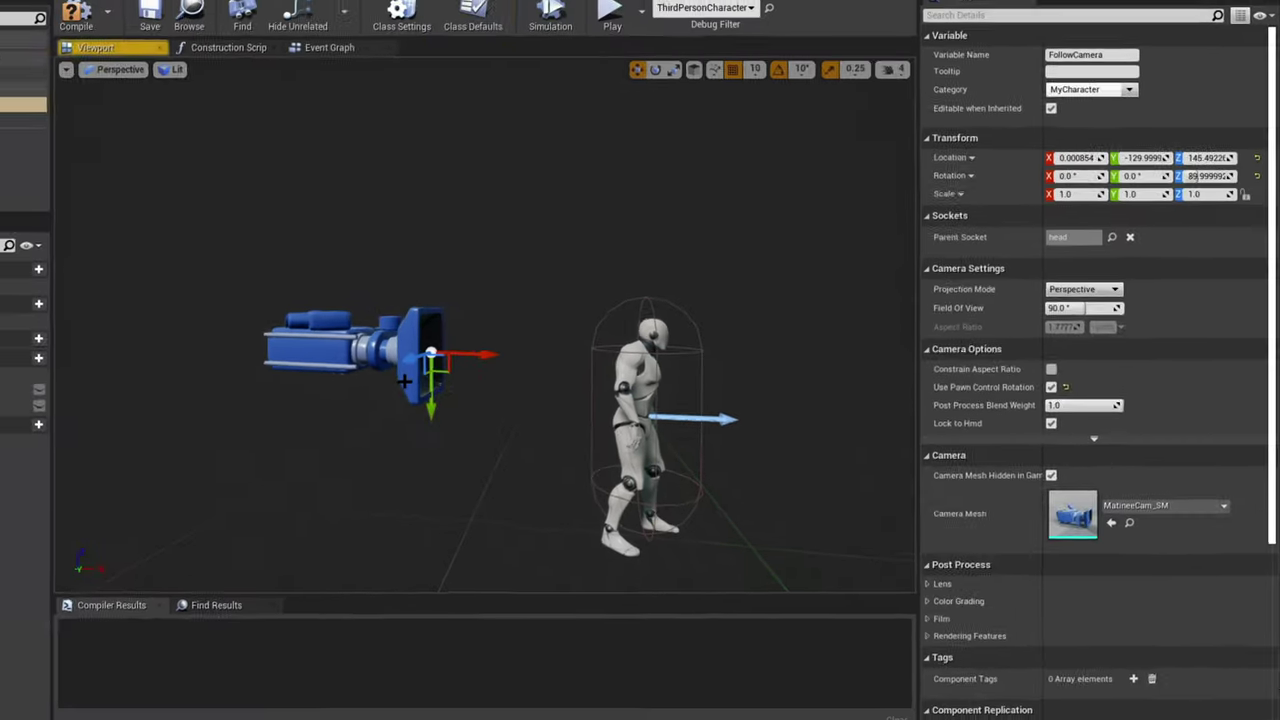
- Move the FollowCamera onto the mannequin's head at about Y 20 and Z -4.5, and compile the blueprint
right_drag(748, 346, 560, 315)
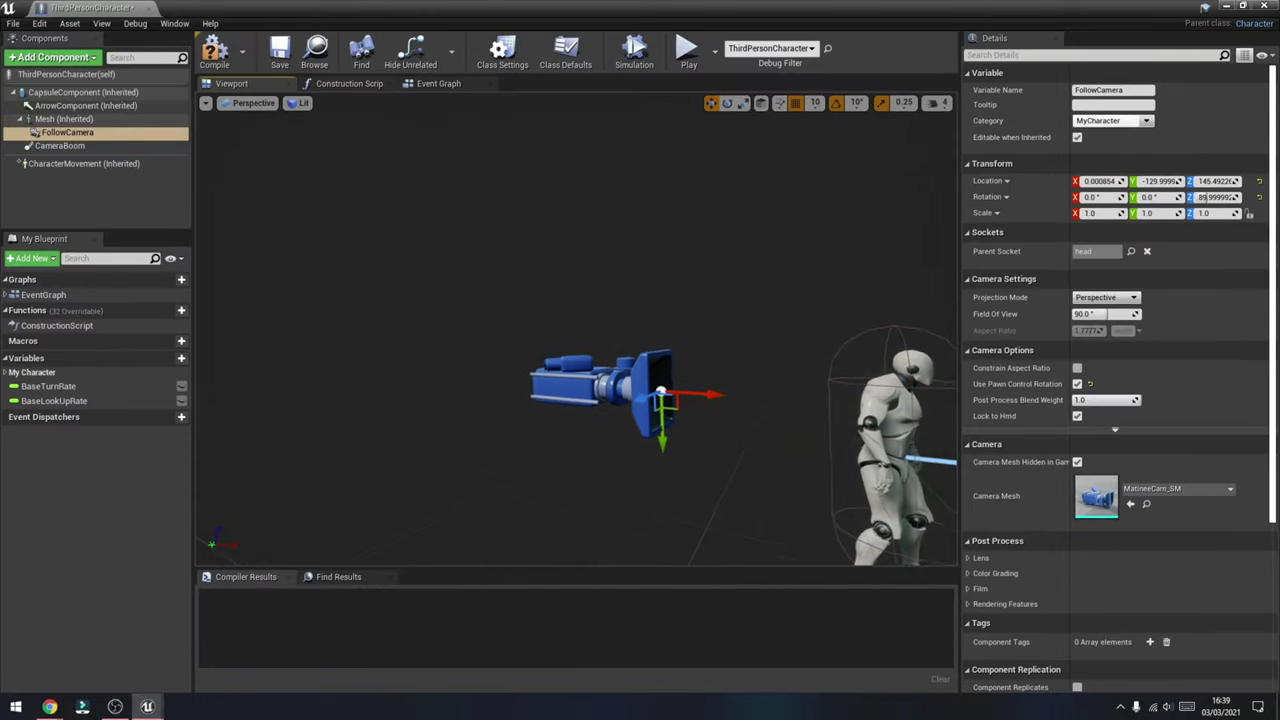
scroll(827, 362, down, 3)
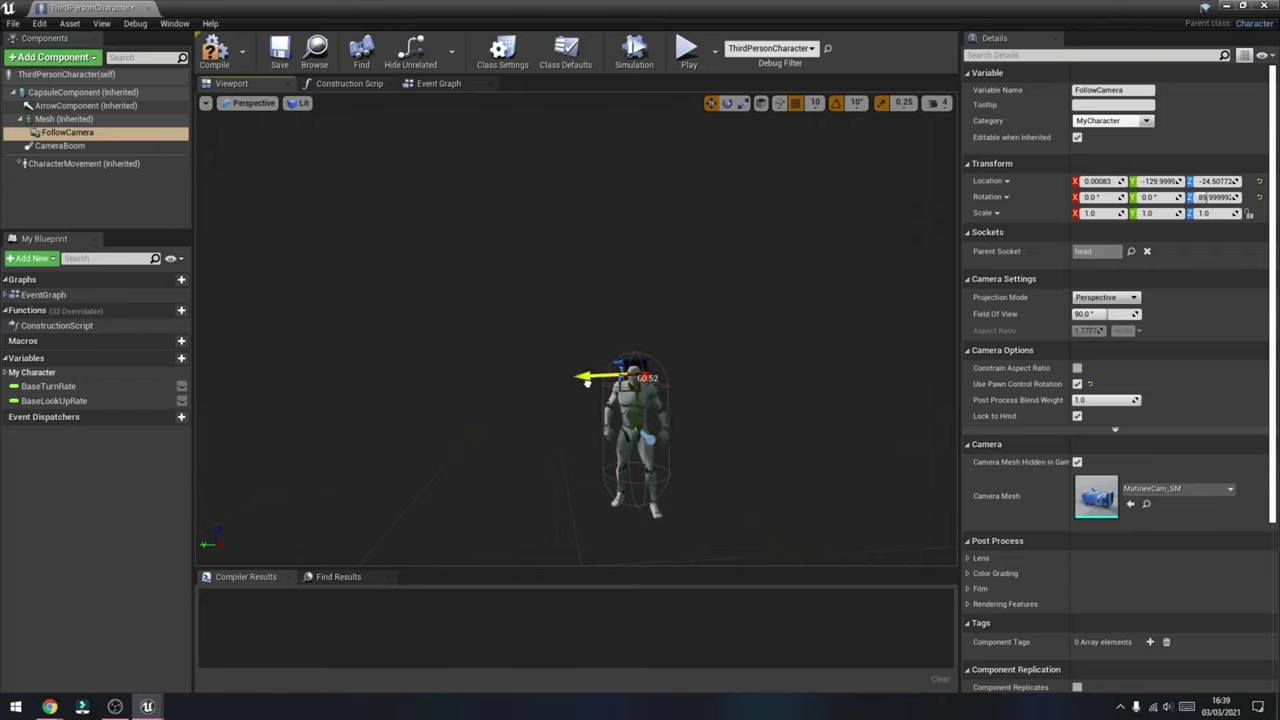
right_drag(575, 400, 490, 365)
drag(725, 400, 866, 398)
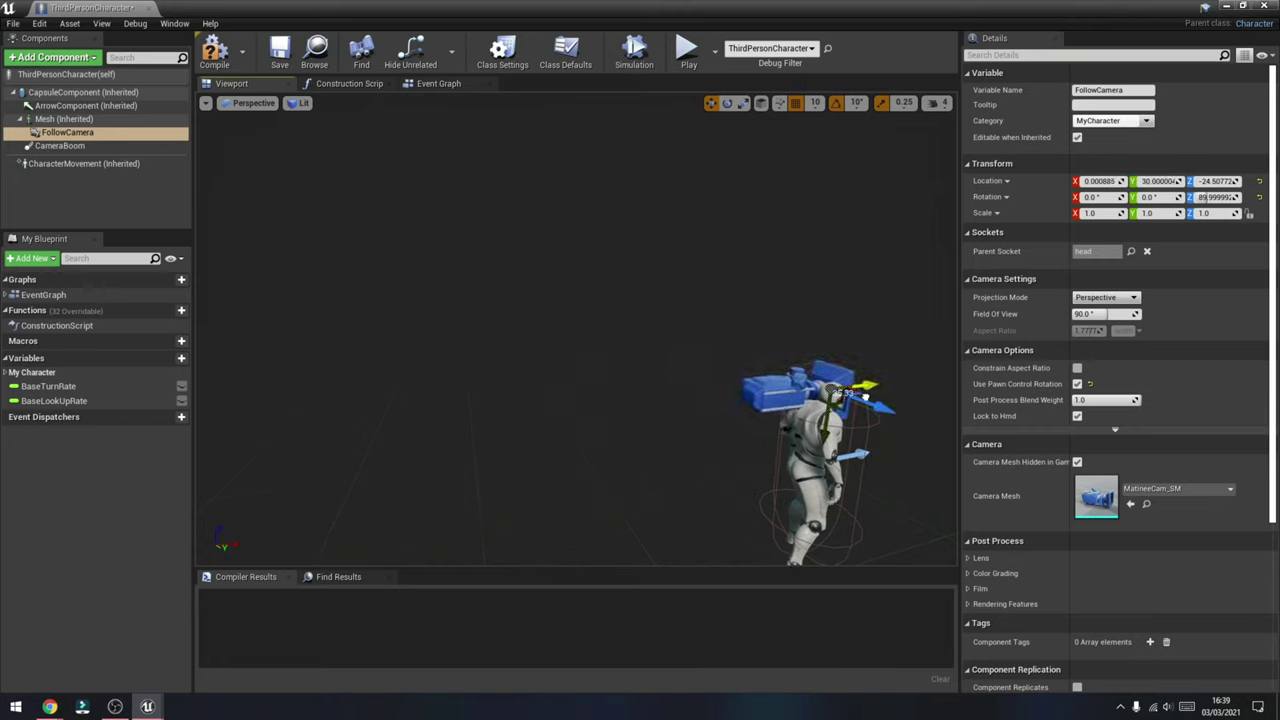
right_drag(678, 446, 543, 437)
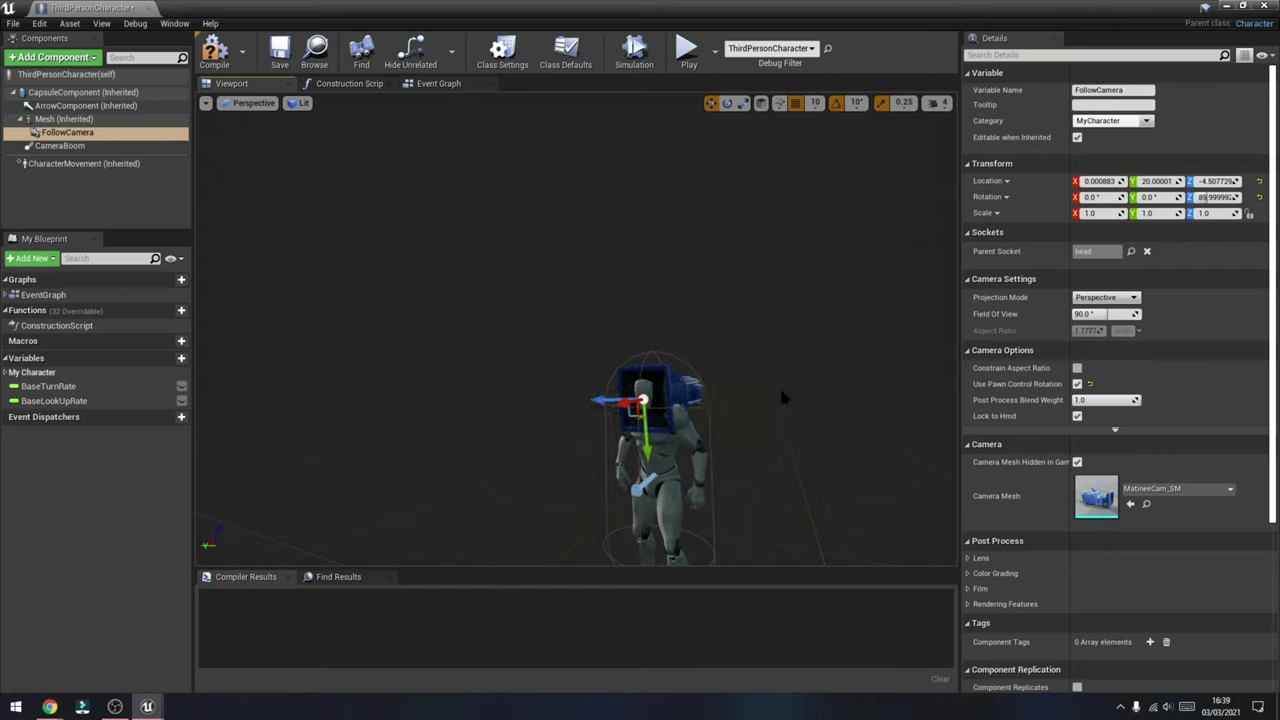
click(214, 55)
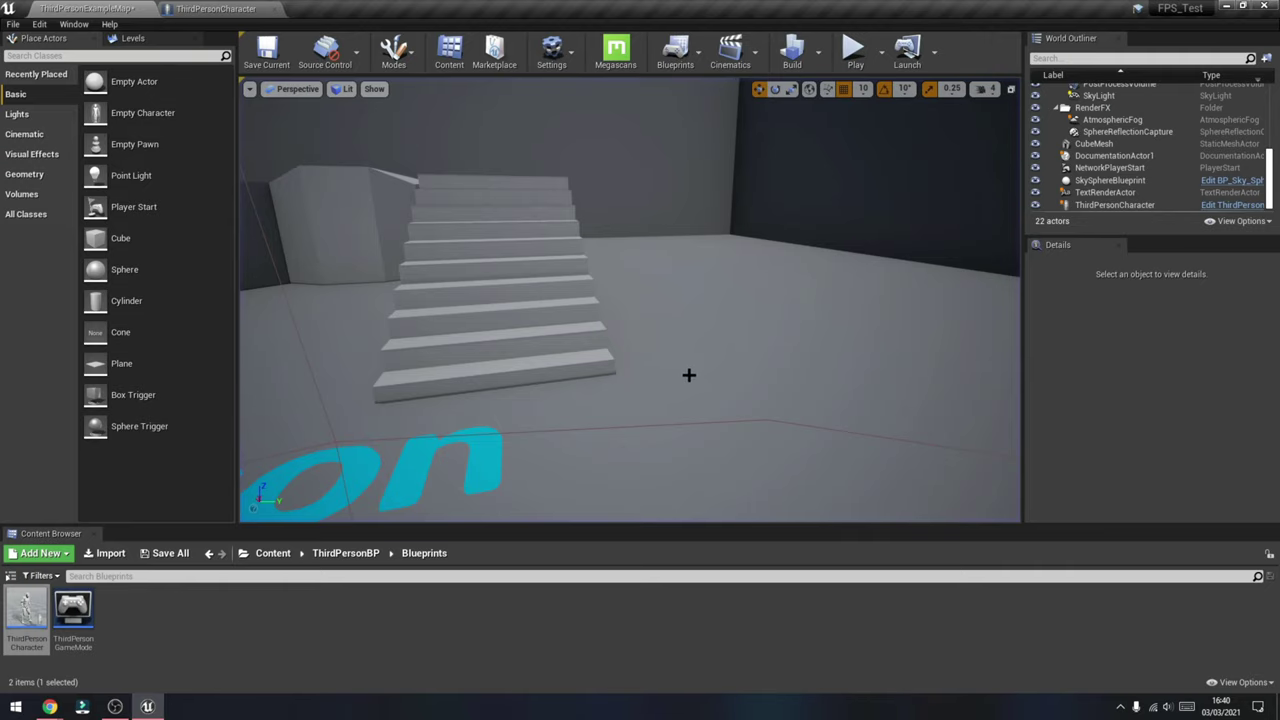
- Play-test the first-person camera in the example map by walking, looking down and jumping, and end the play session
right_drag(689, 374, 729, 363)
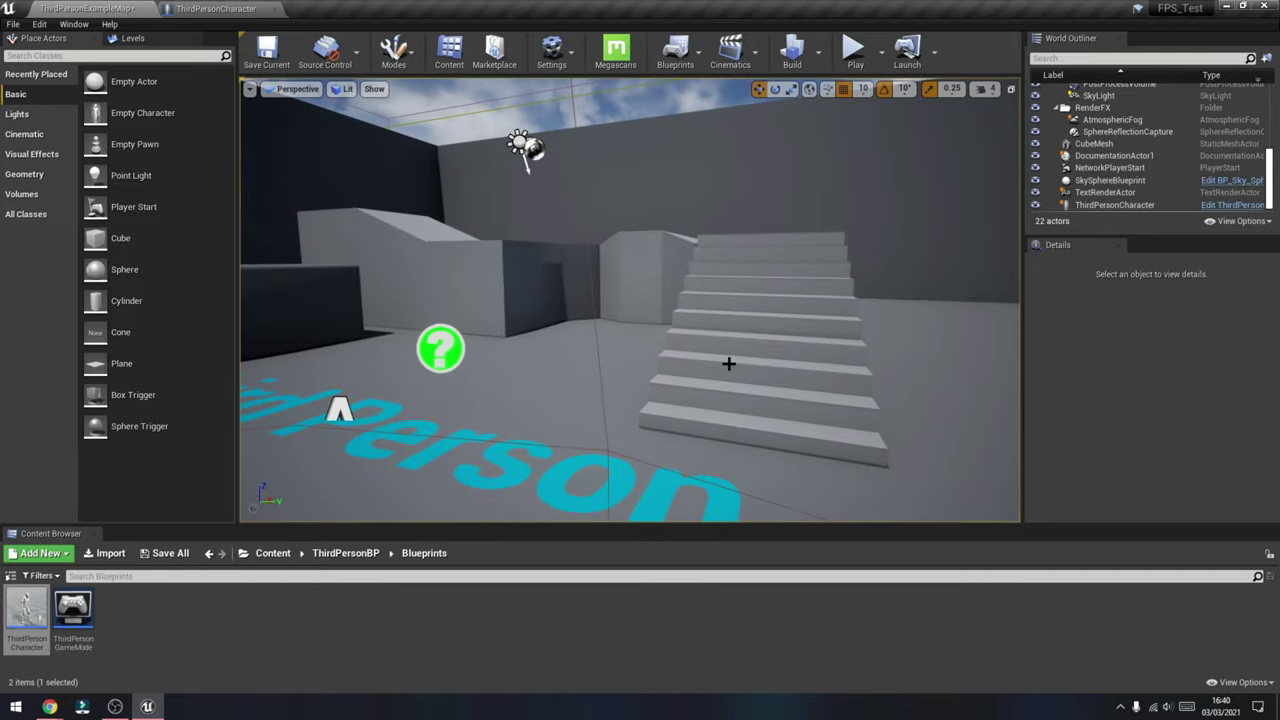
click(851, 50)
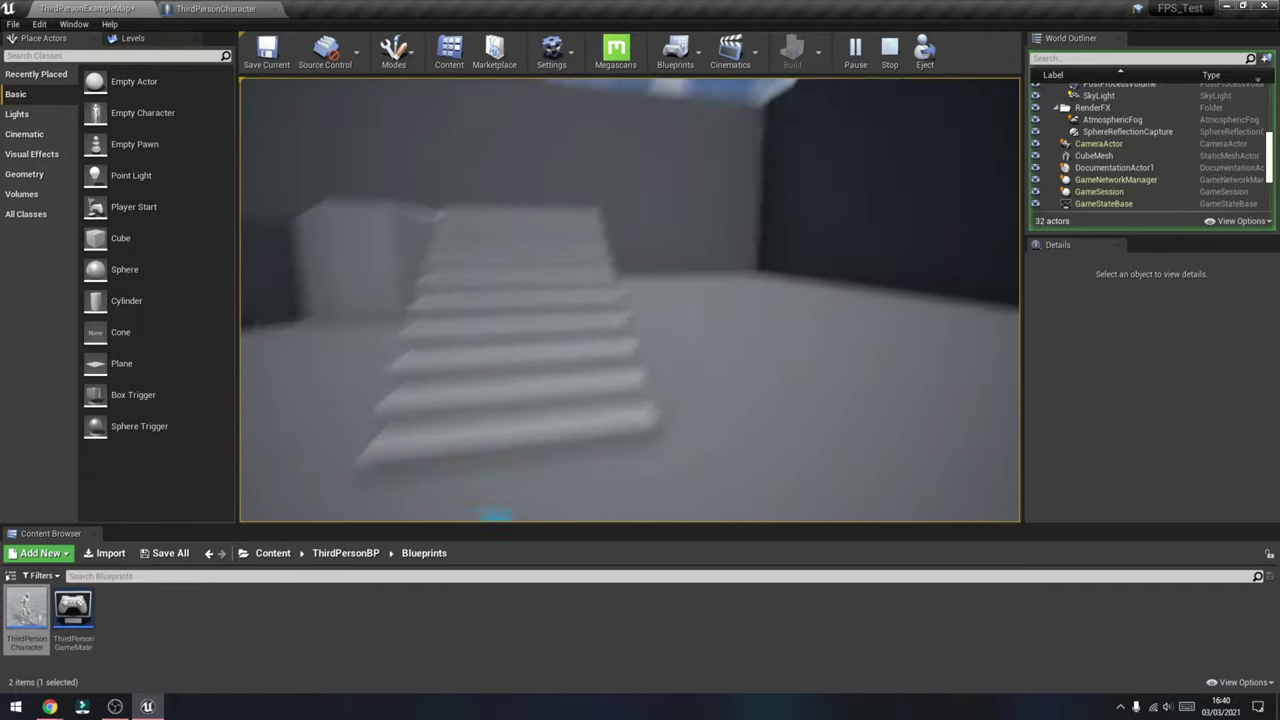
key(w)
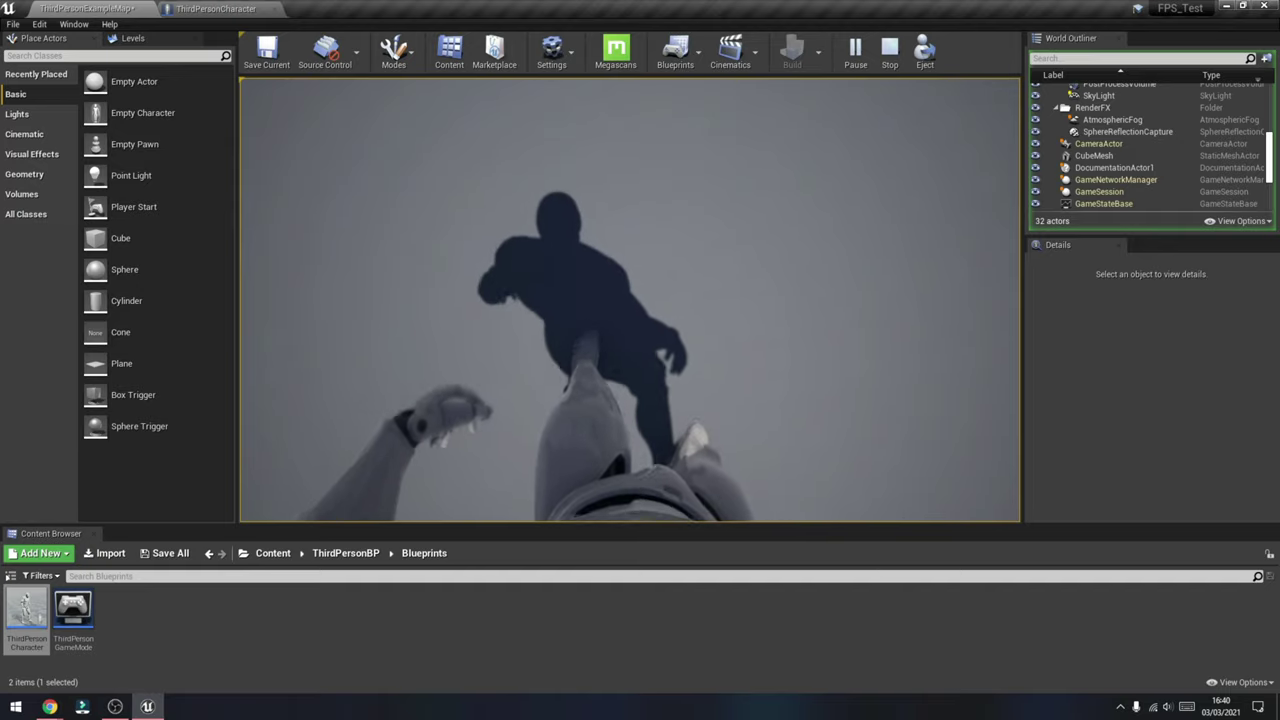
key(space)
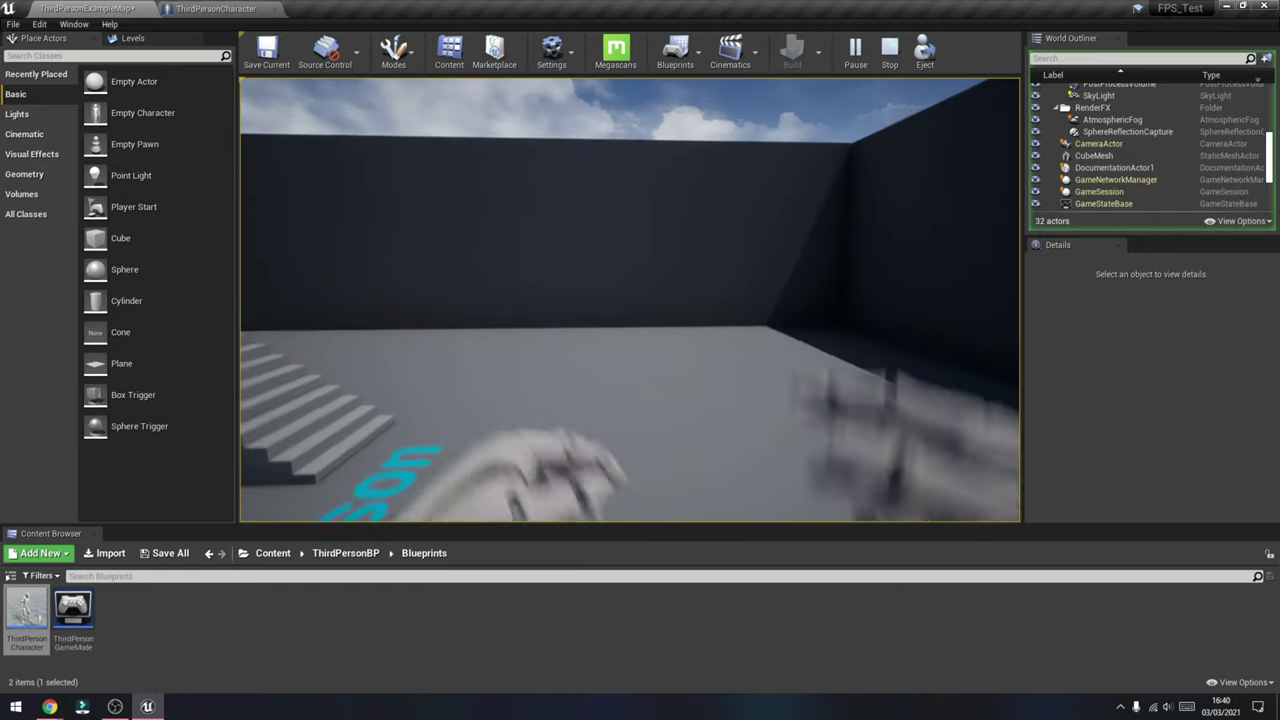
key(space)
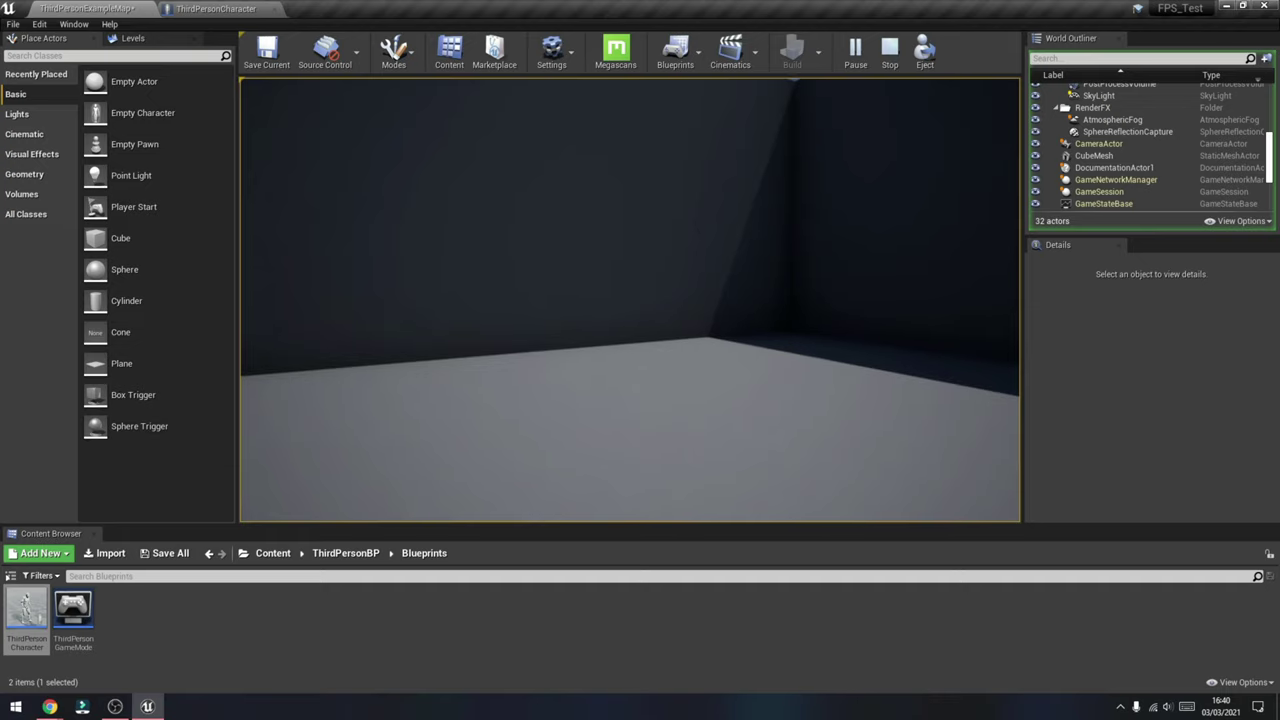
key(Escape)
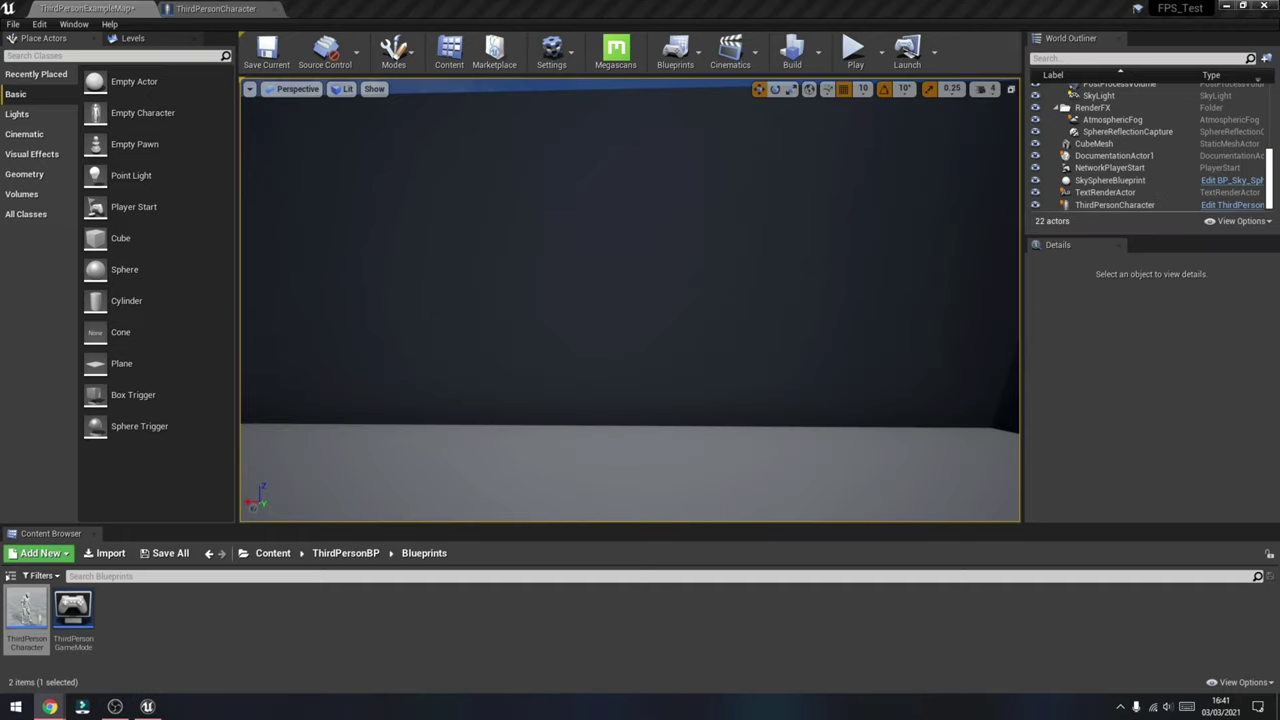
- Return to the ThirdPersonCharacter blueprint and show its construction script
double_click(27, 614)
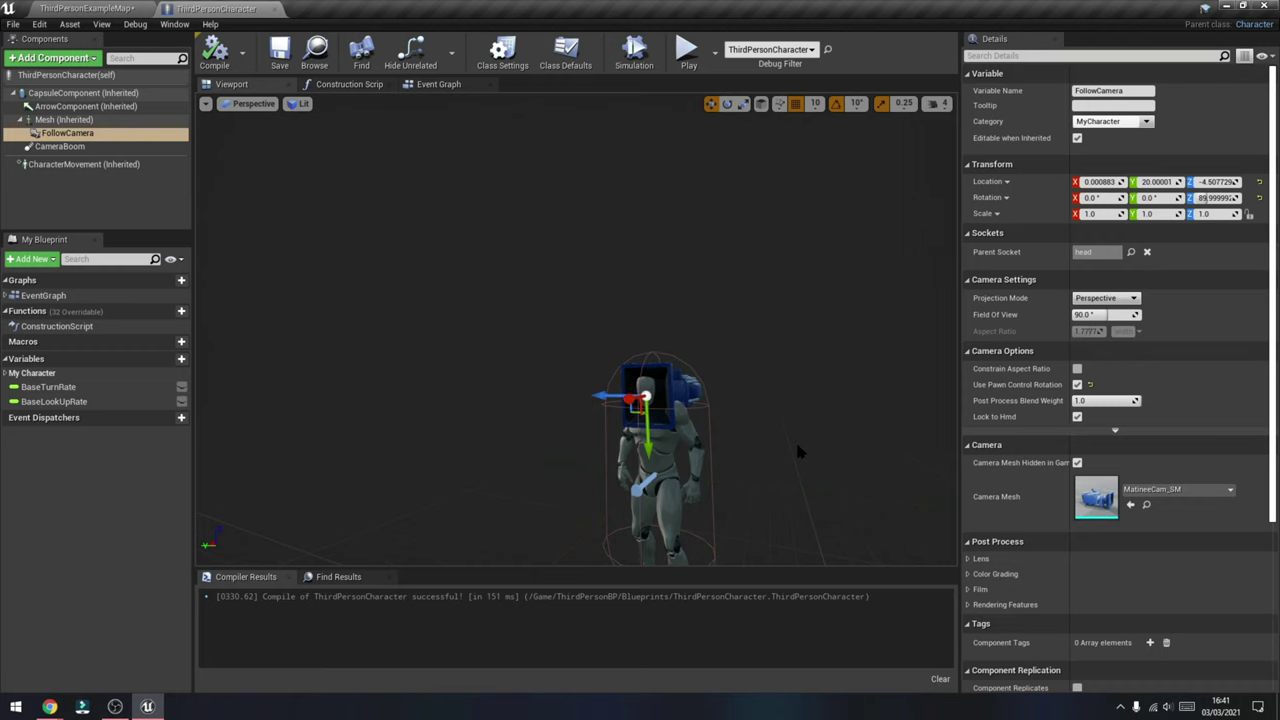
click(349, 84)
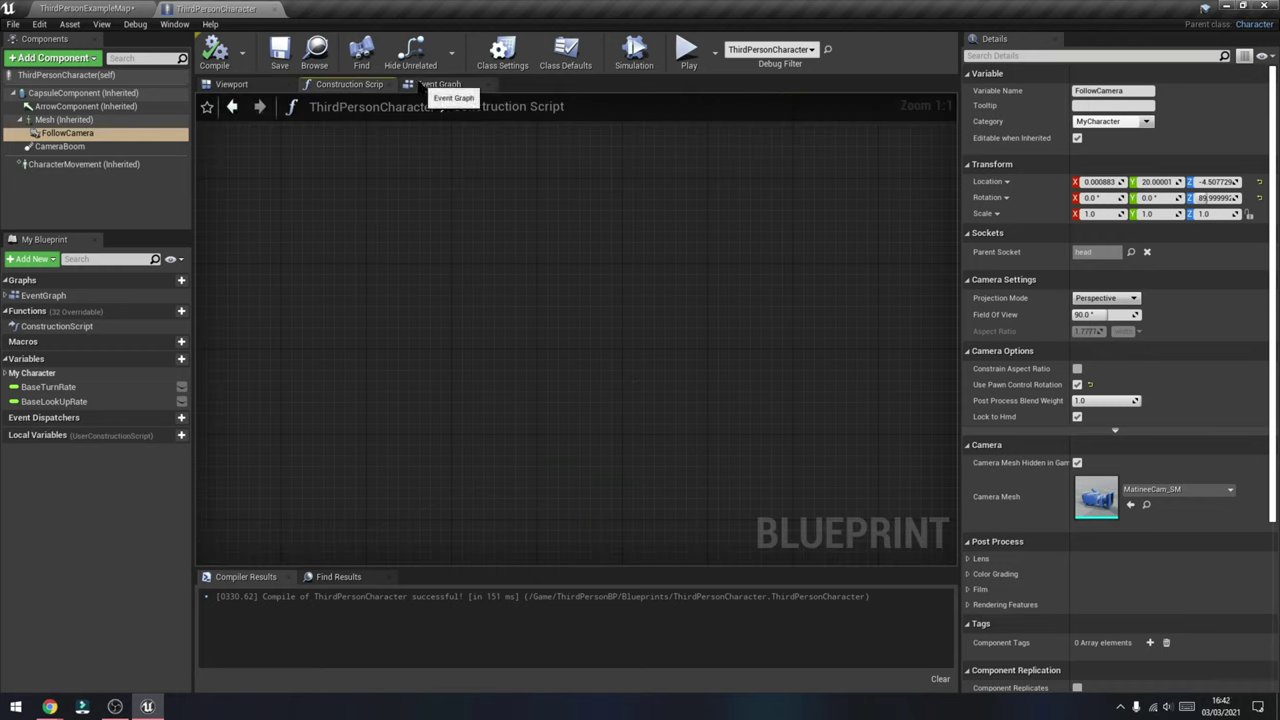
click(437, 84)
click(349, 84)
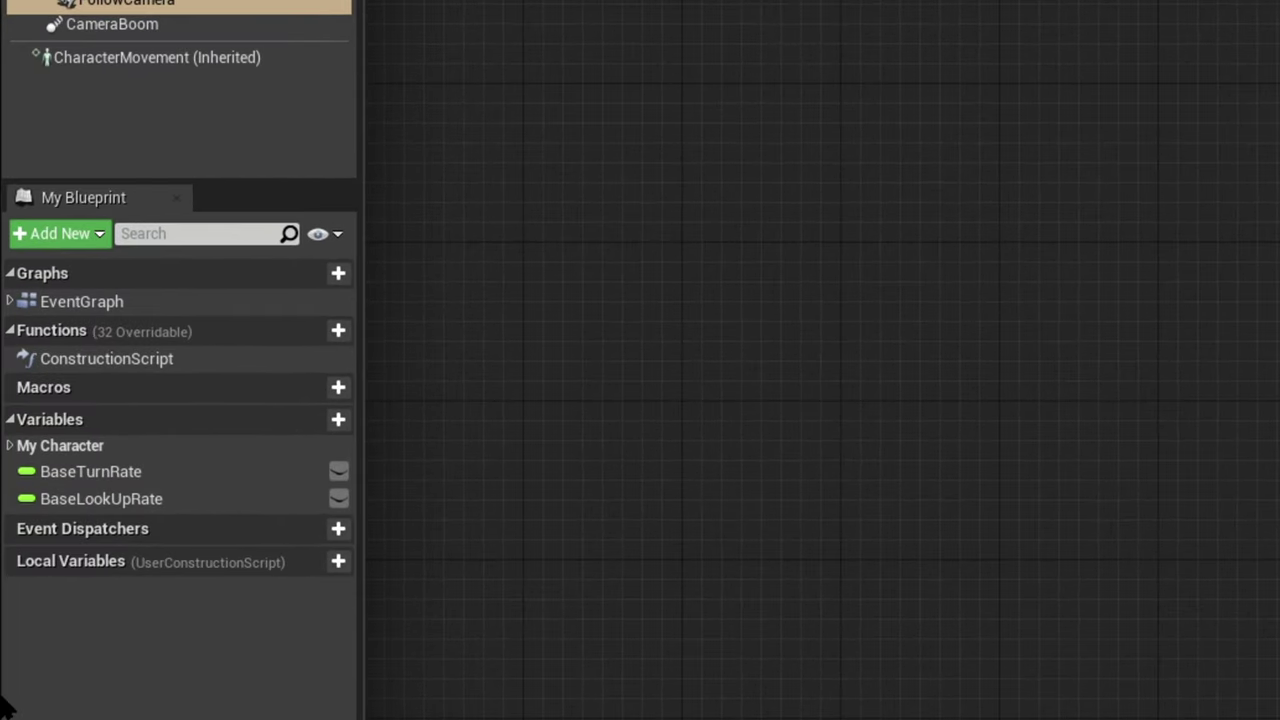
- Add a new variable named Health to the character blueprint
click(323, 421)
text(Health)
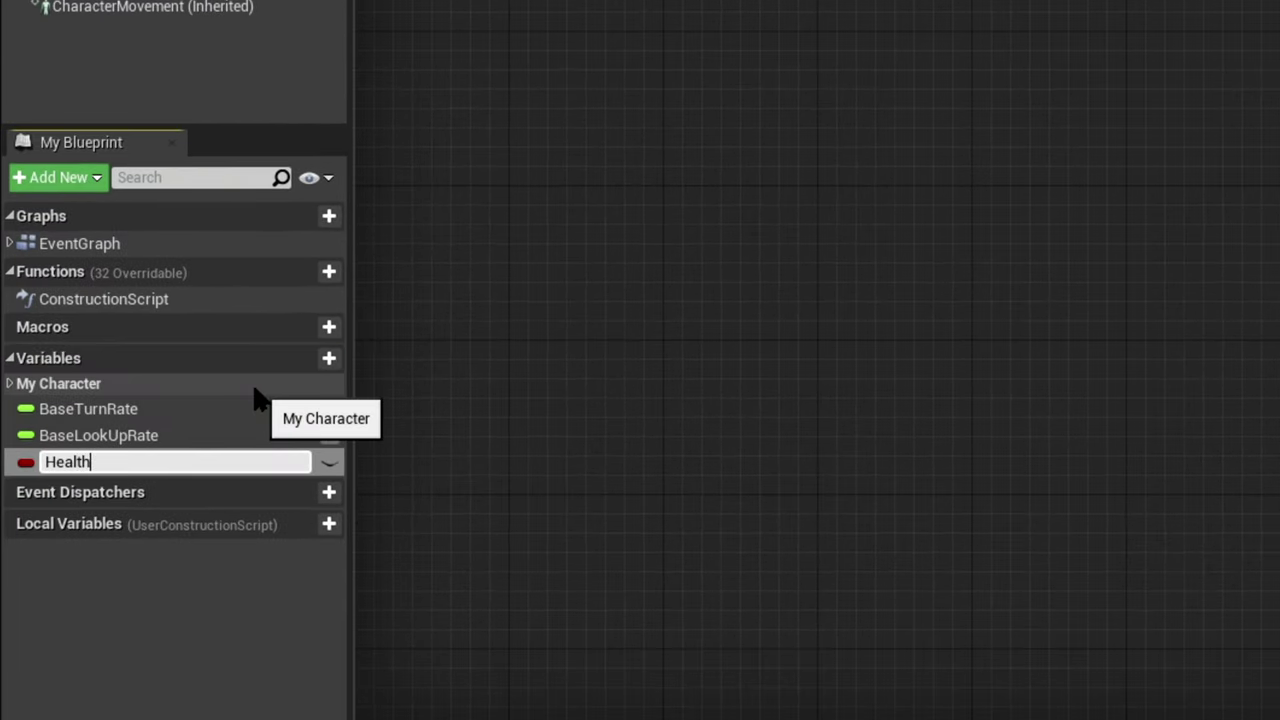
key(Return)
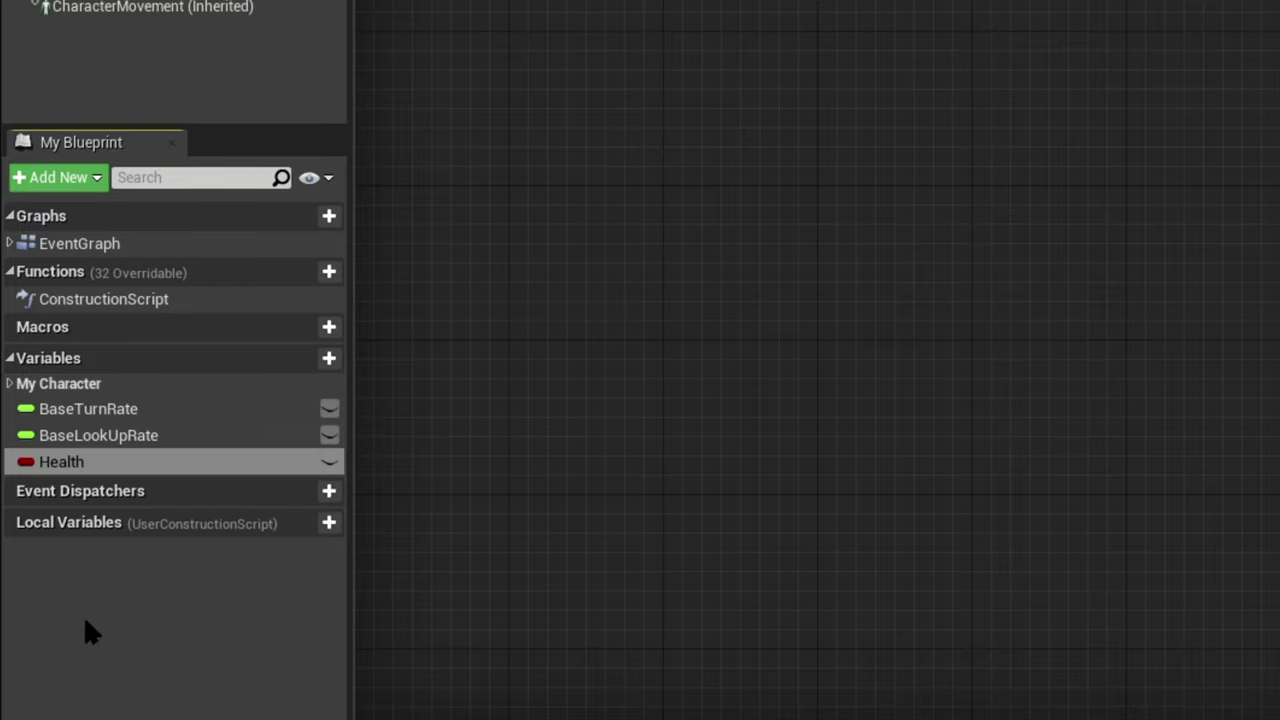
- Keep the Health variable's name and change its variable type to Float
click(228, 468)
key(F2)
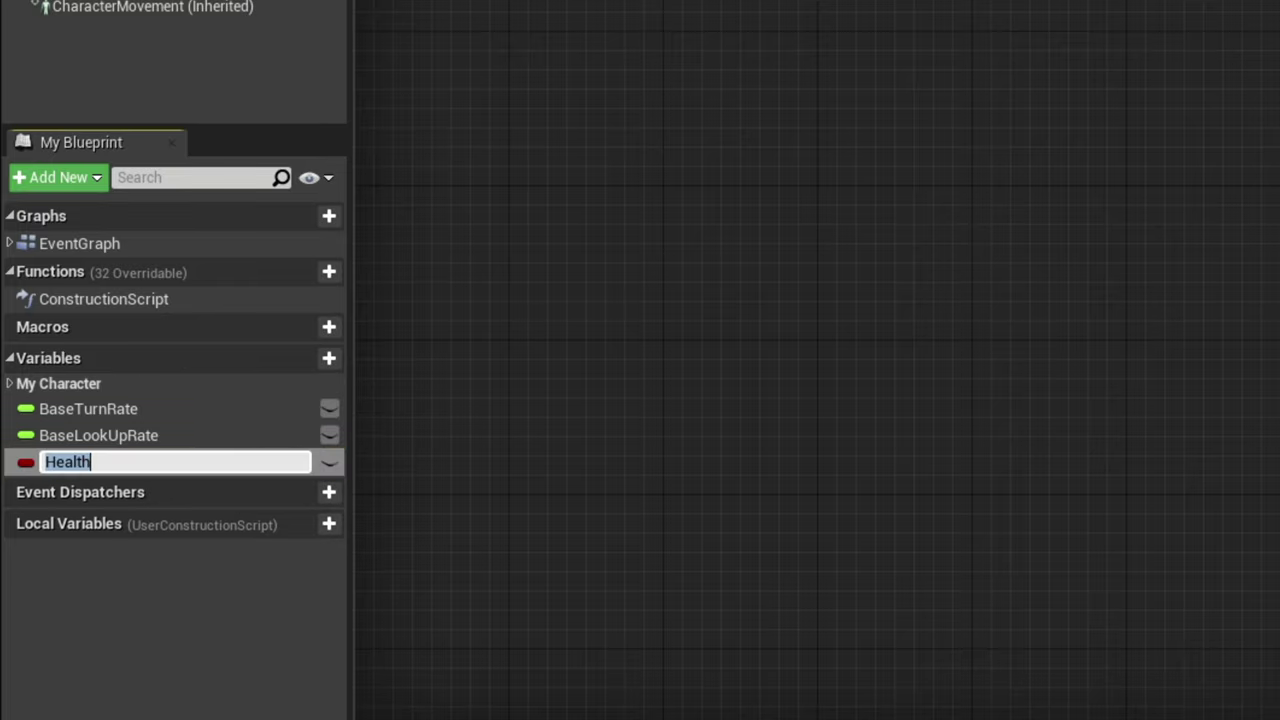
key(Return)
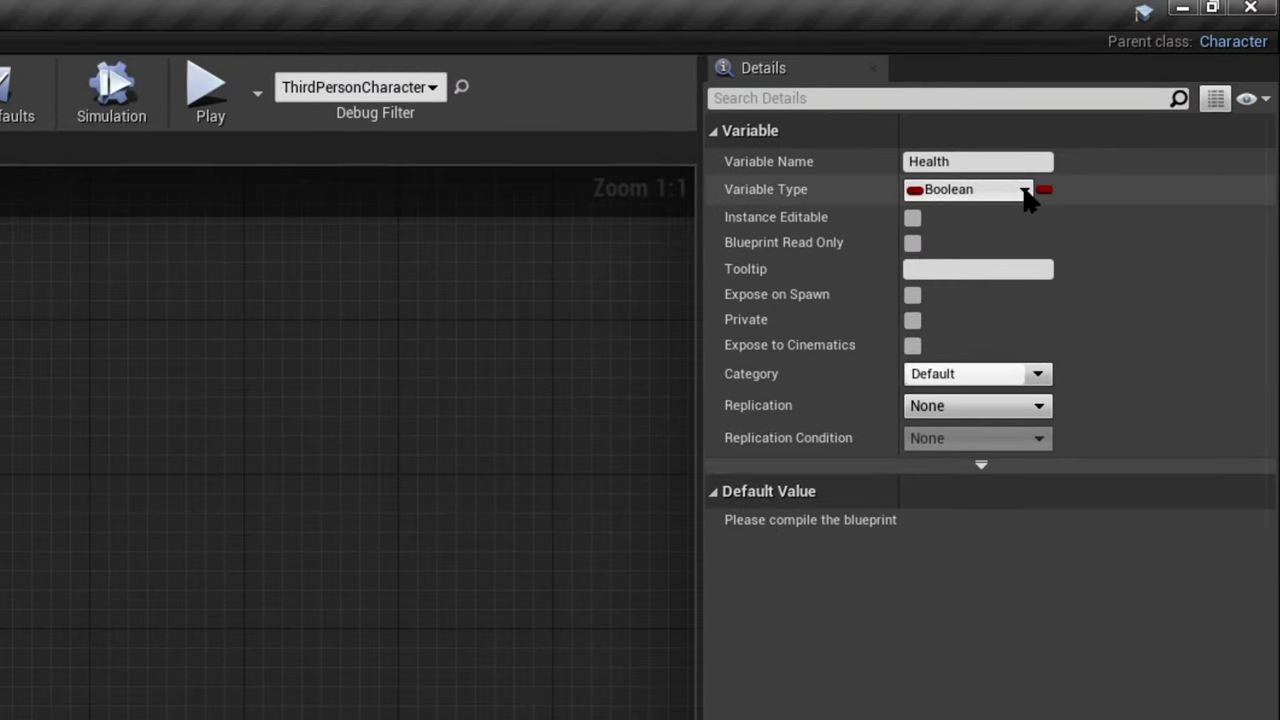
click(1024, 190)
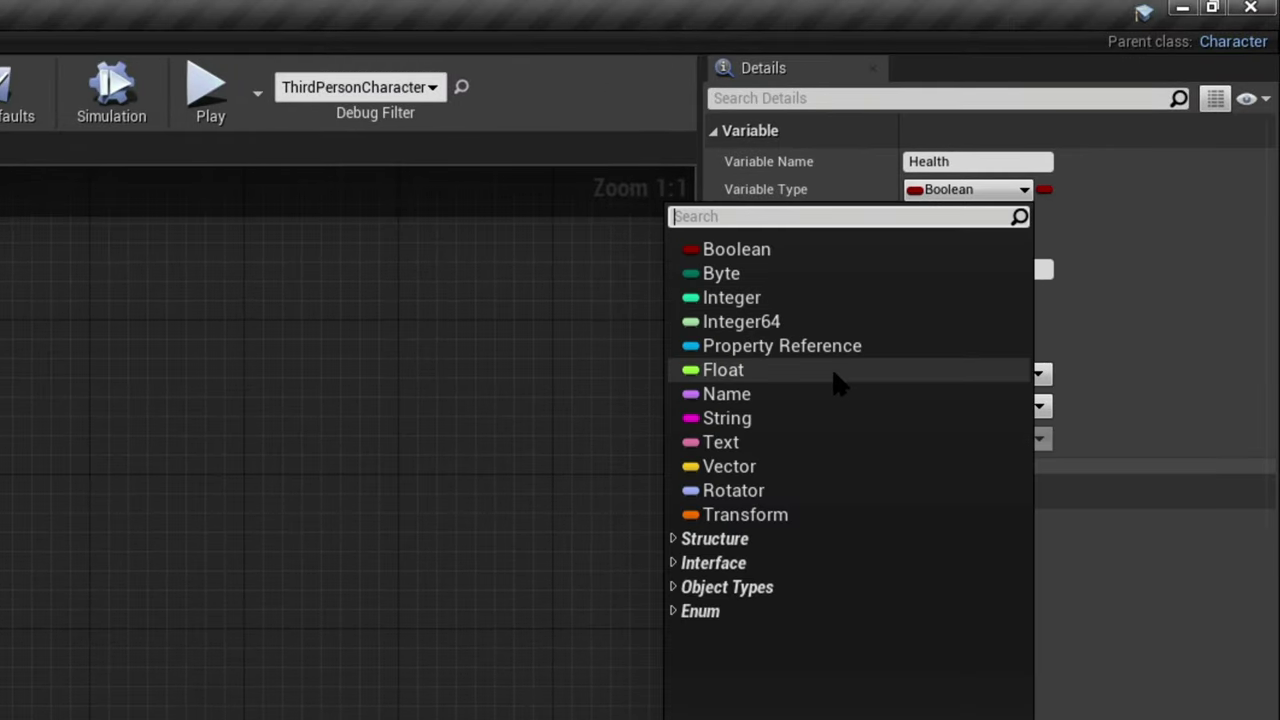
click(782, 368)
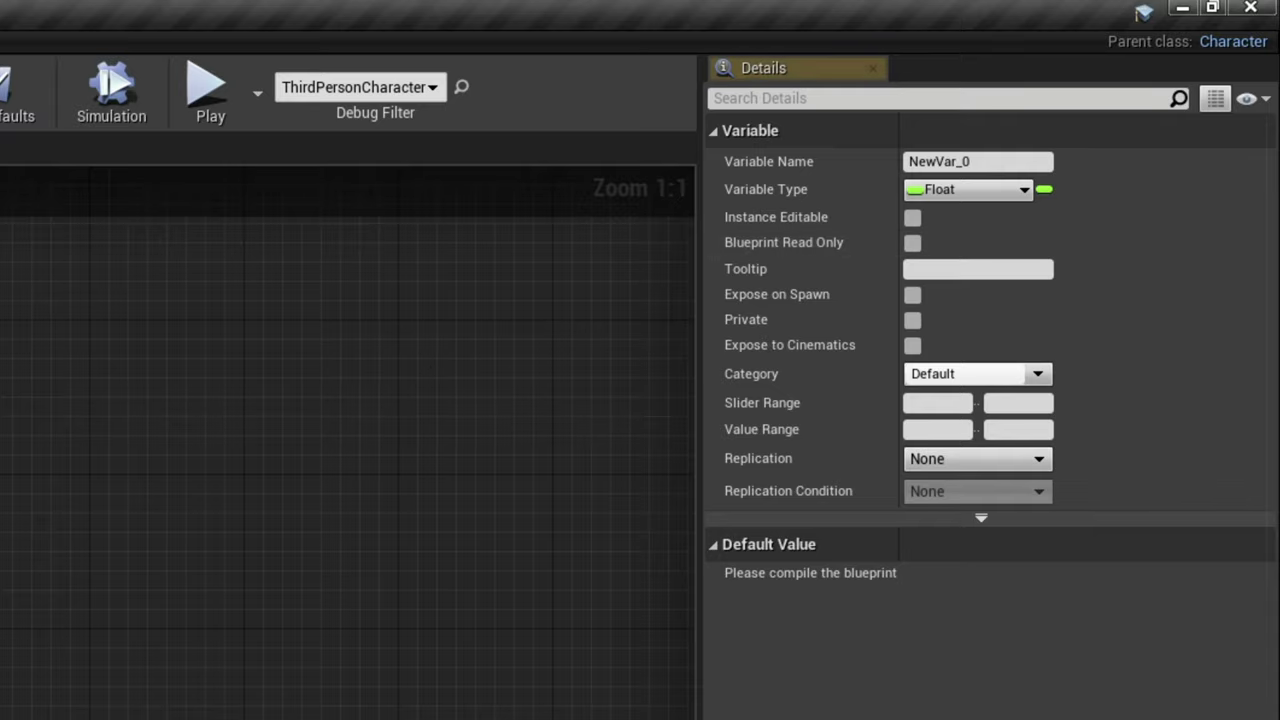
- Name the new Float variable Armour and compile the character blueprint
text(Armour)
key(Return)
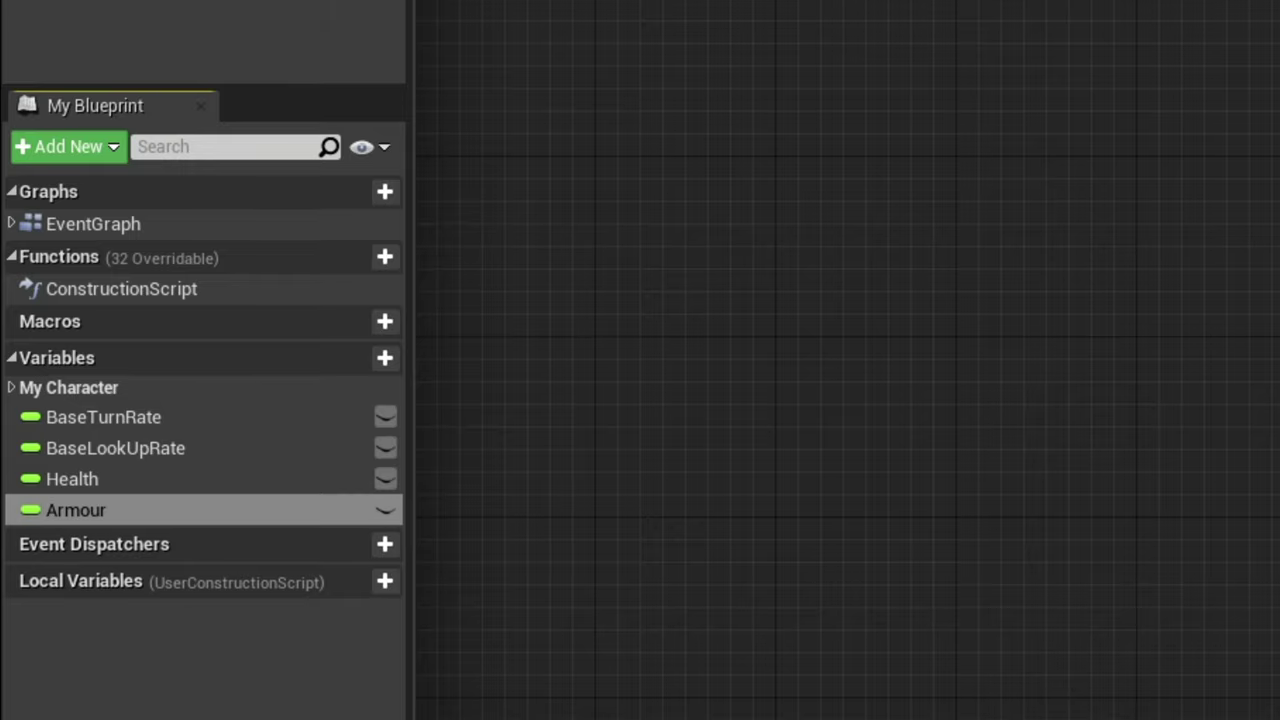
click(175, 520)
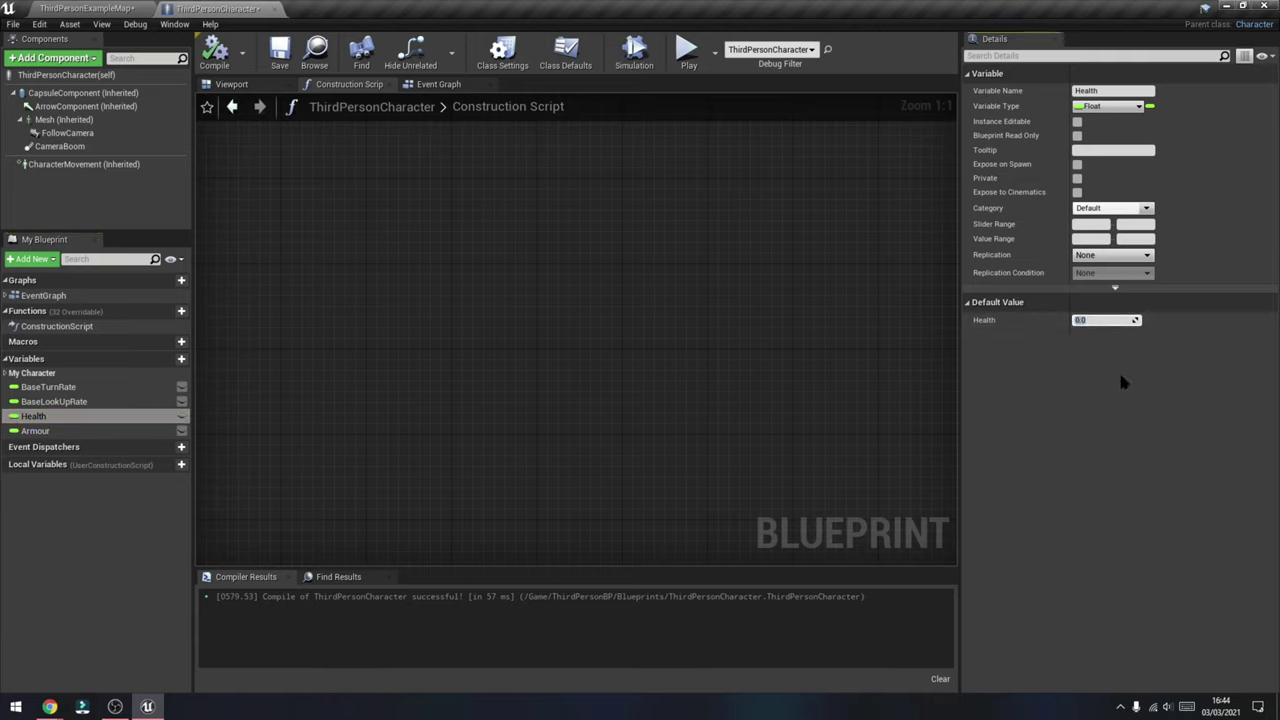
- Set the default values of the Health and Armour variables to 1.0 each
text(1)
key(Return)
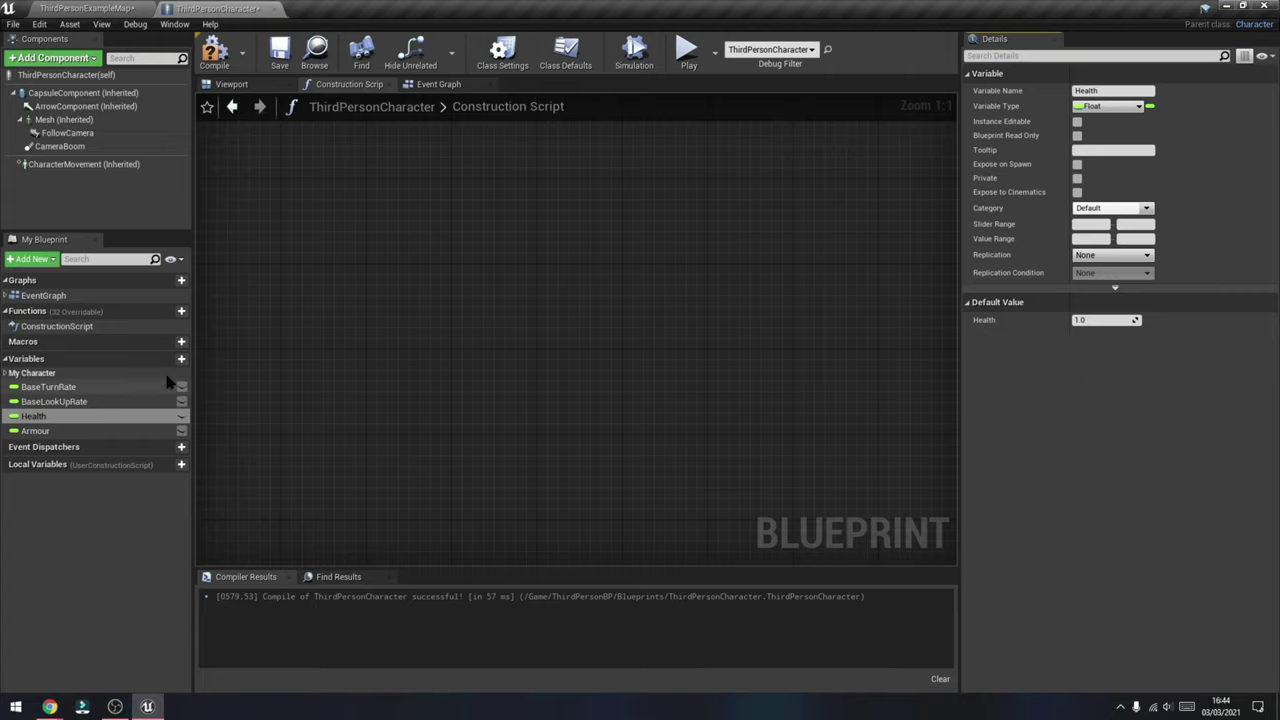
click(90, 430)
click(1100, 321)
text(1)
key(Return)
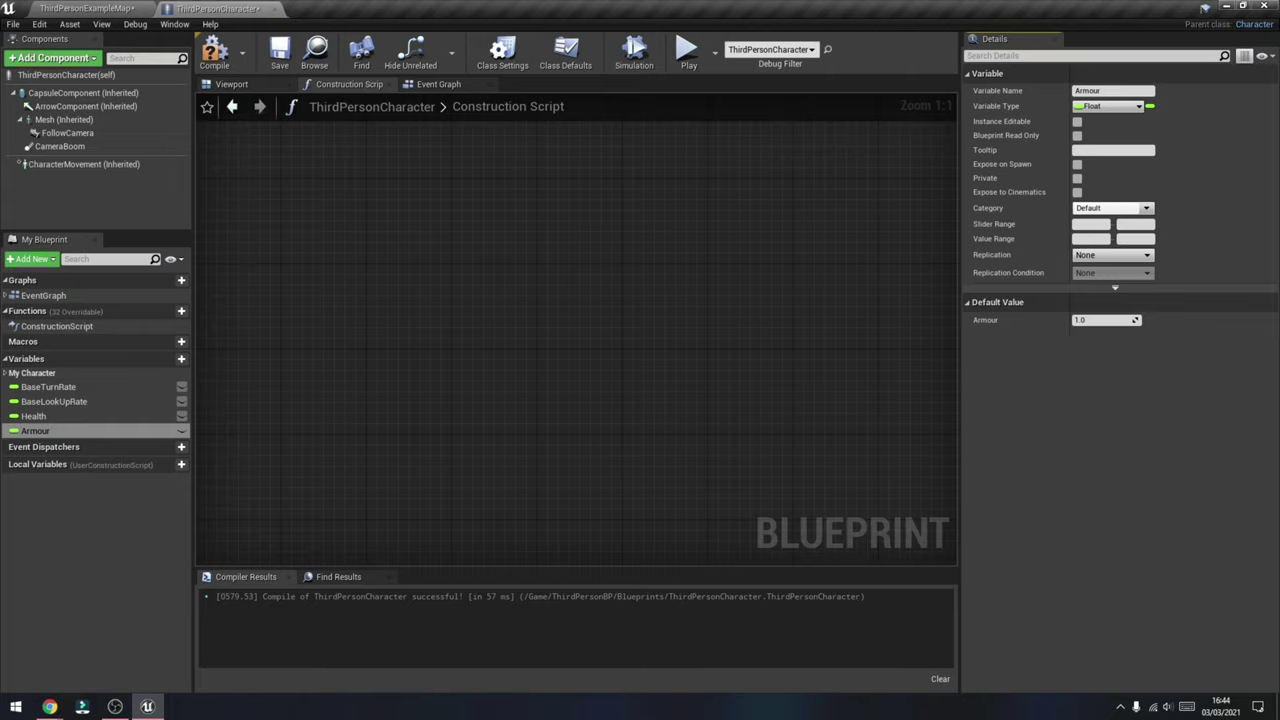
- Return to the example map and create a folder named FPS_WID inside the ThirdPersonBP Blueprints folder
click(92, 8)
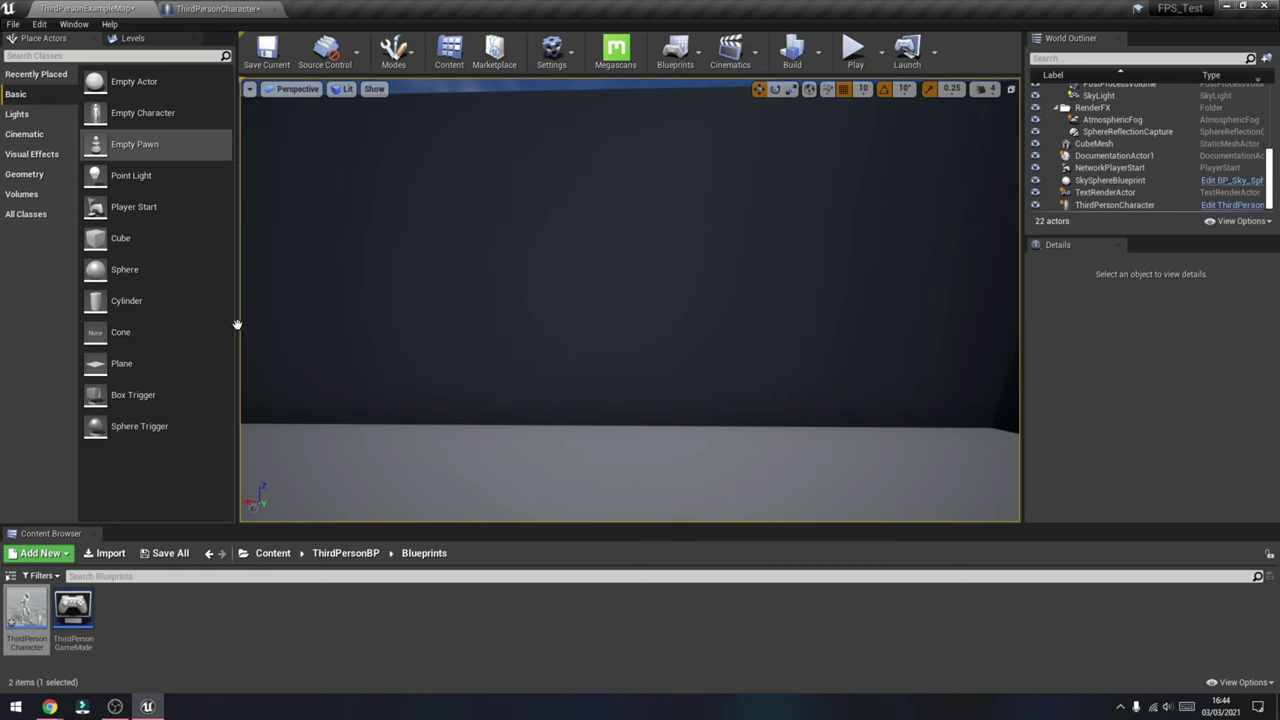
right_click(196, 617)
click(300, 169)
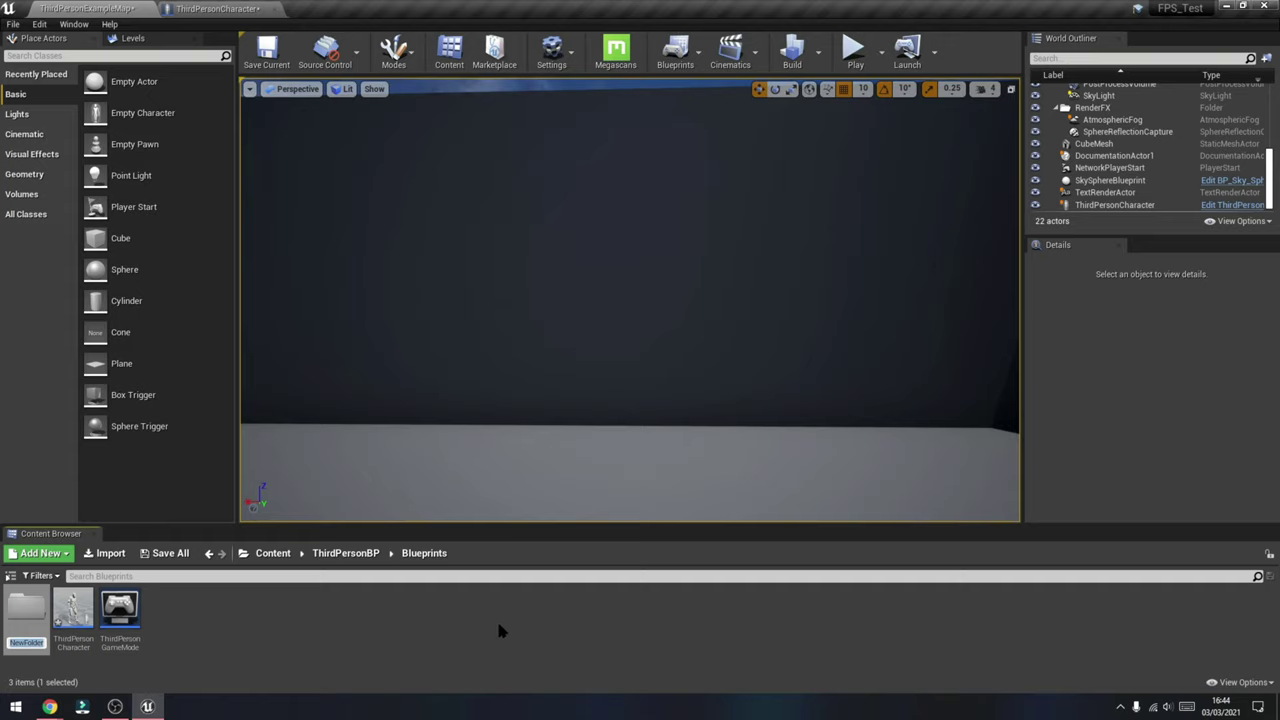
text(FPS)
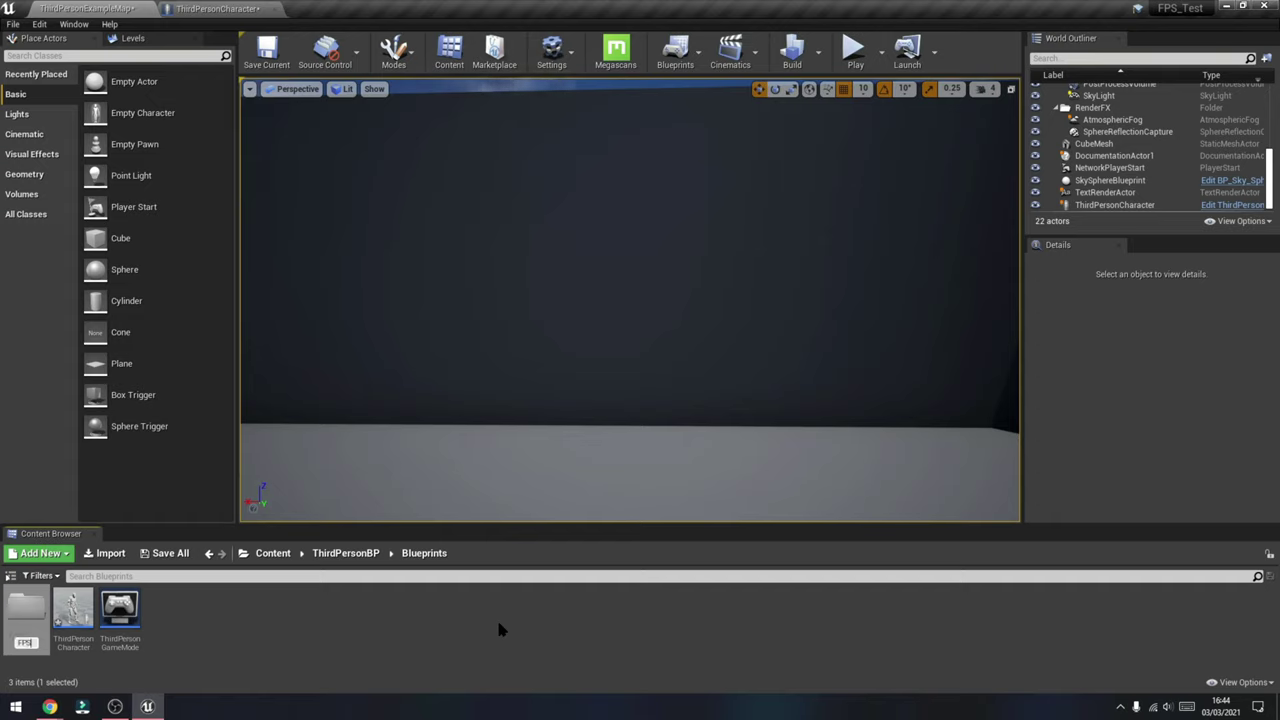
text(_WID)
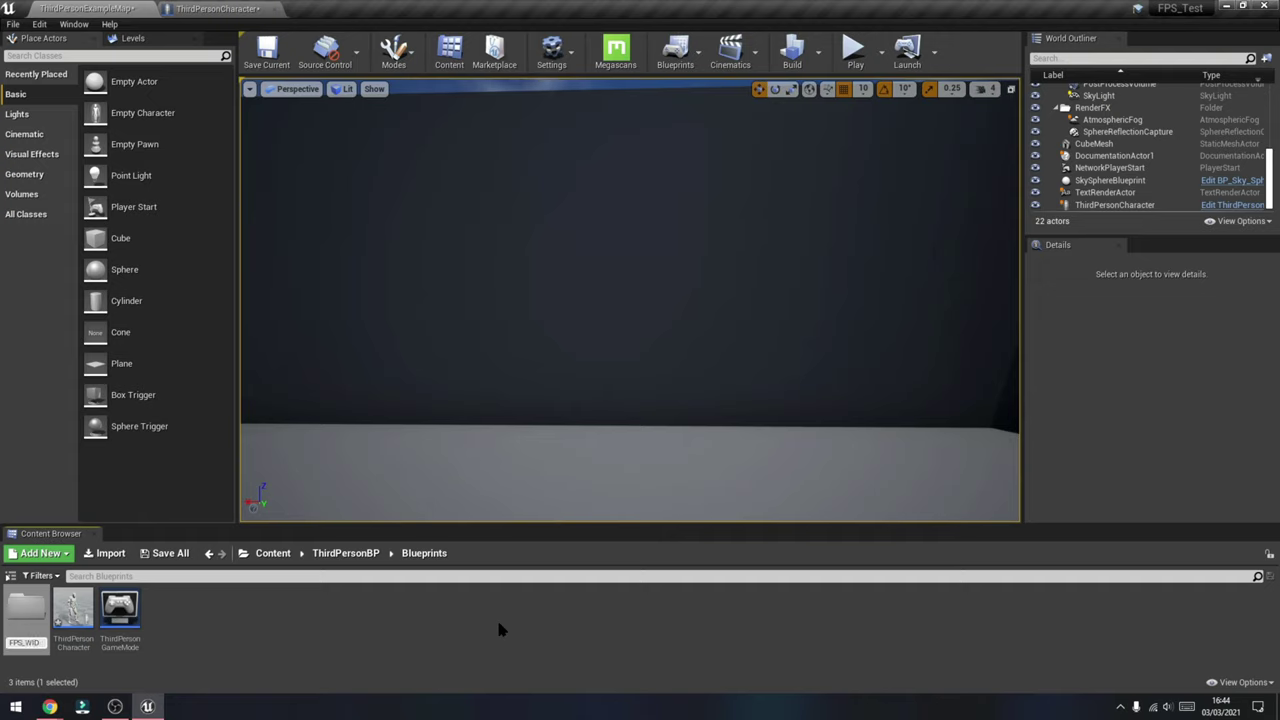
key(Return)
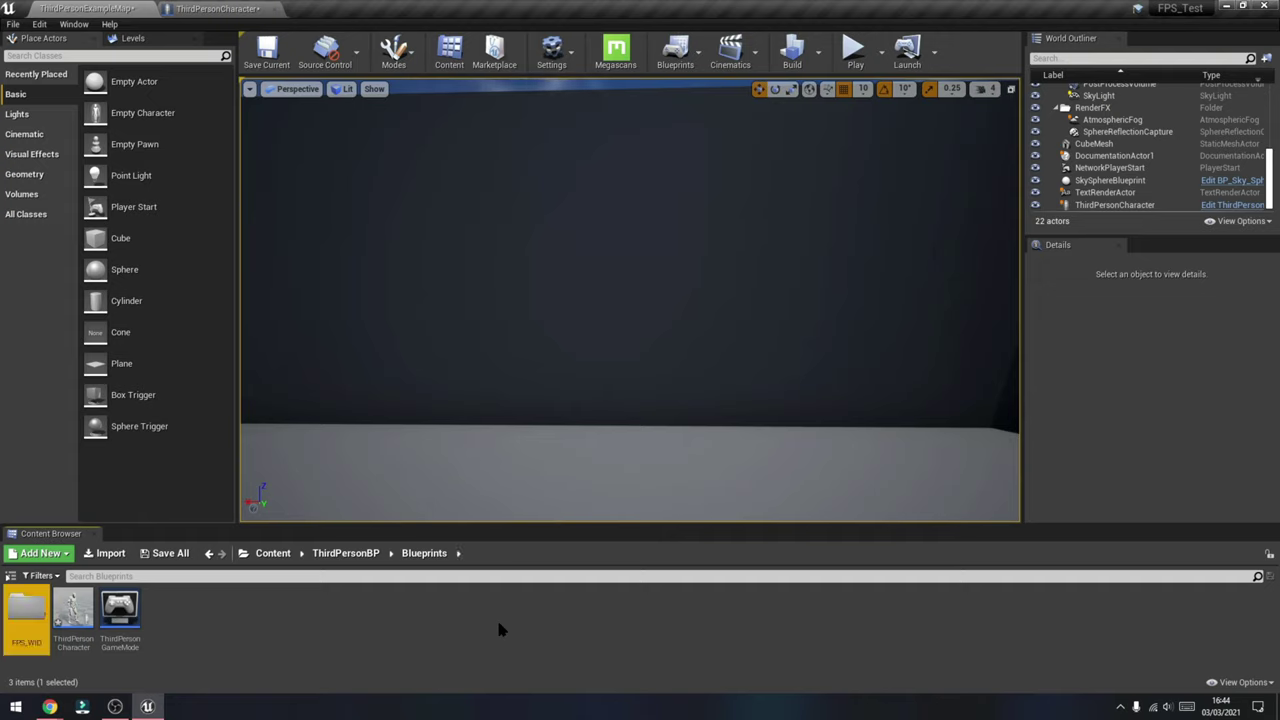
- Create a Widget Blueprint named HUD inside the FPS_WID folder
key(Return)
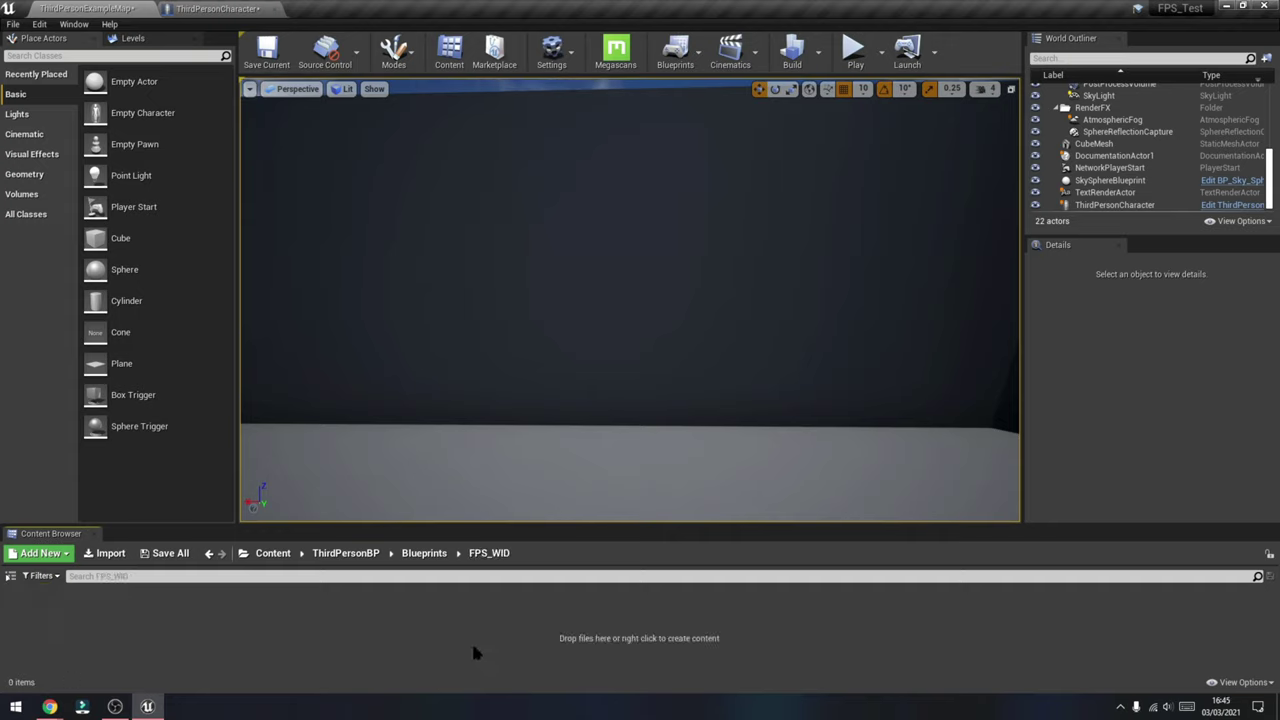
right_click(385, 640)
mouse_move(420, 626)
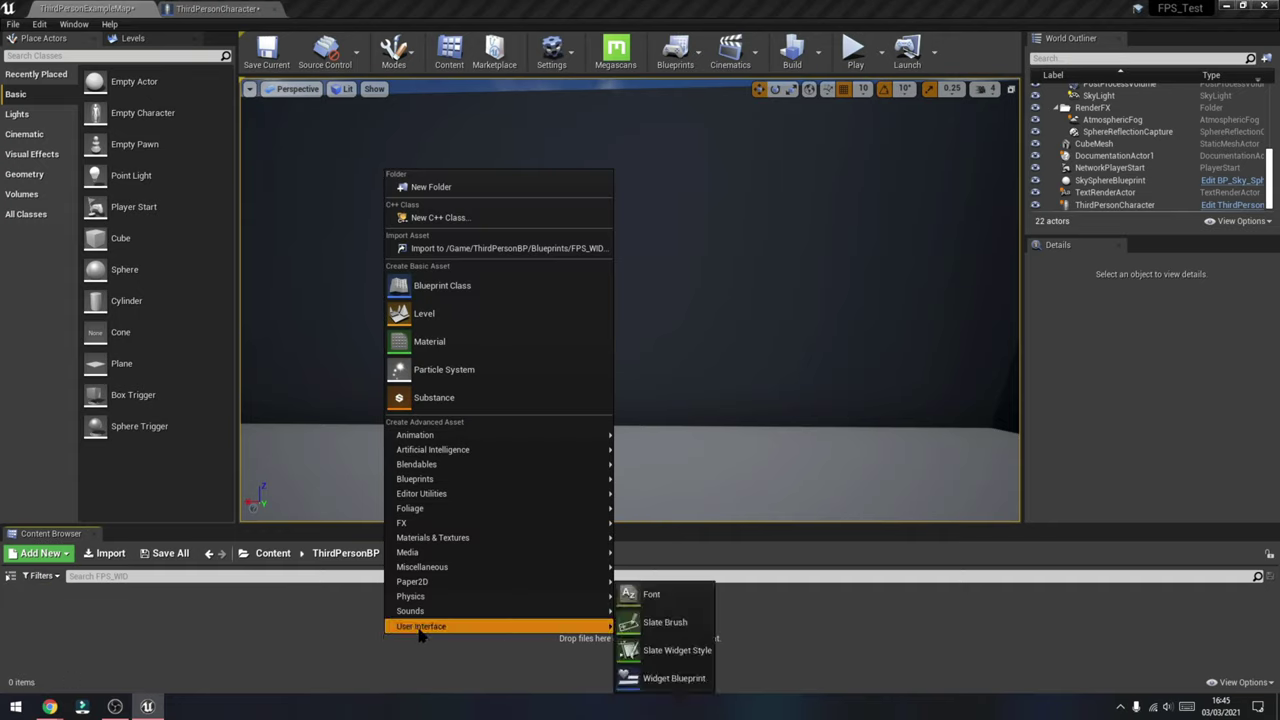
click(674, 679)
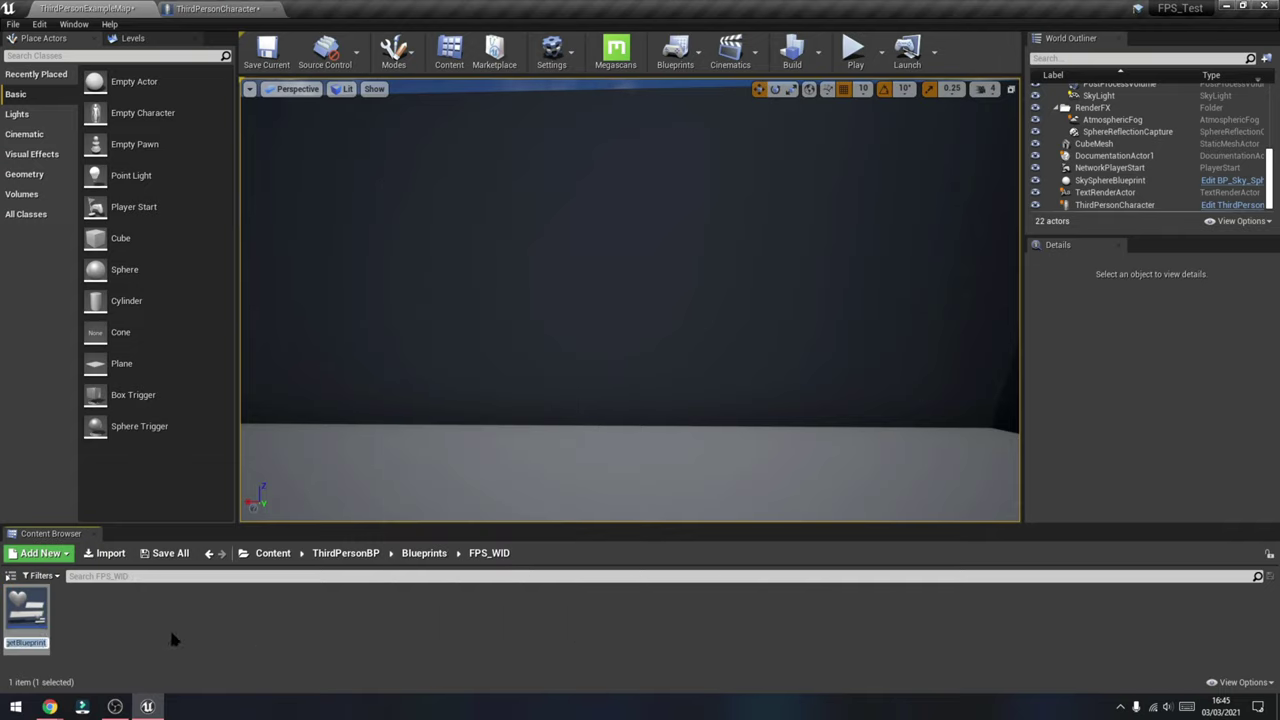
text(HUD0)
key(Return)
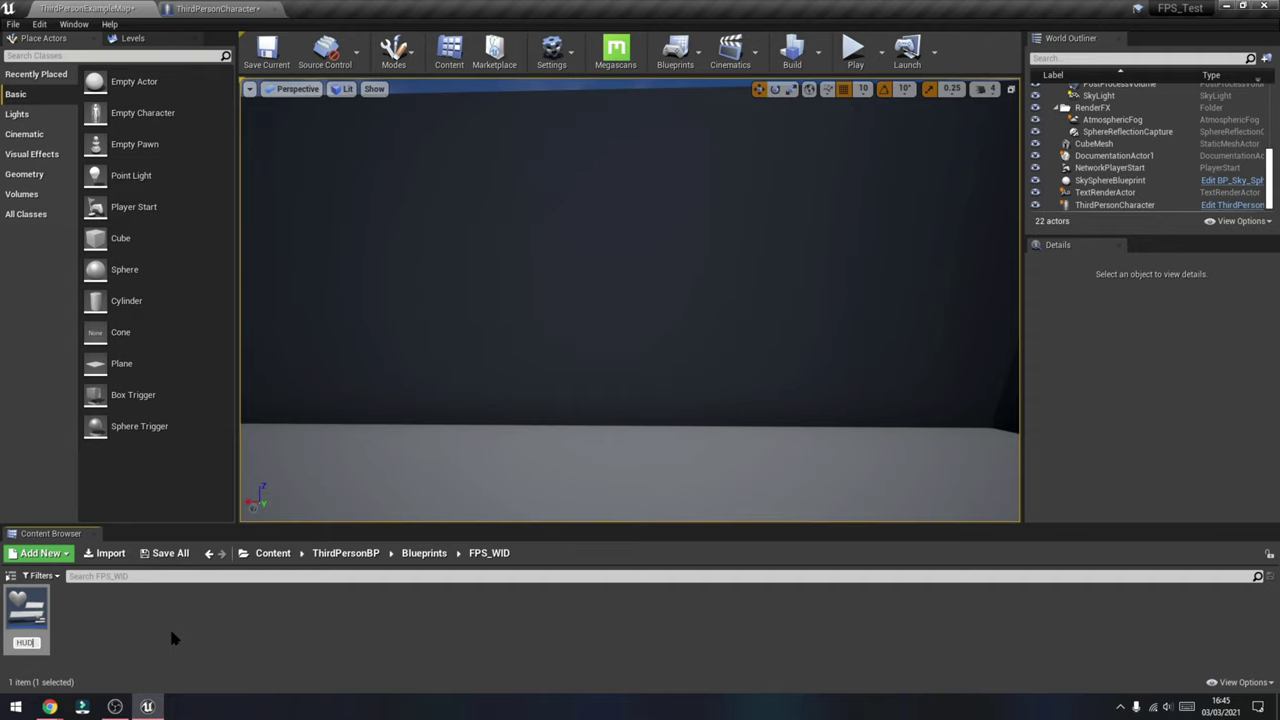
- Open the HUD widget, add a progress bar about 625 by 40 near the canvas's lower edge, and set grid snapping to 10
double_click(35, 618)
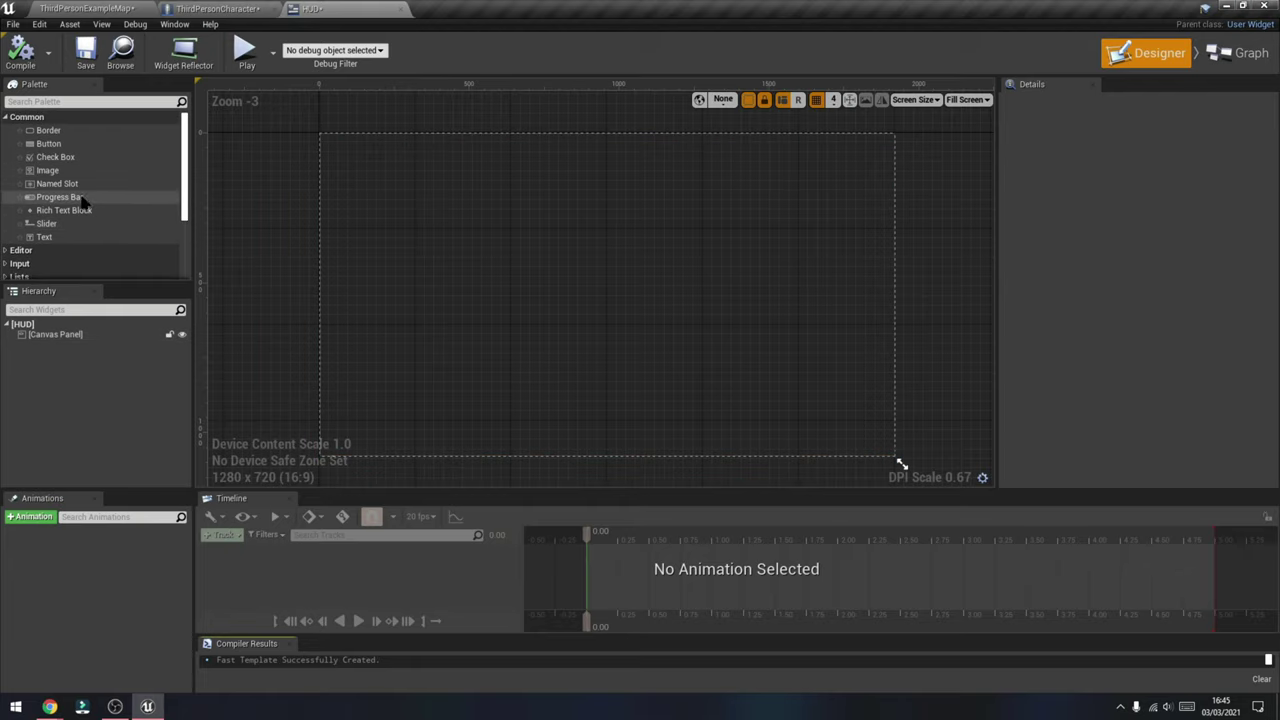
drag(83, 200, 663, 423)
click(833, 99)
click(835, 200)
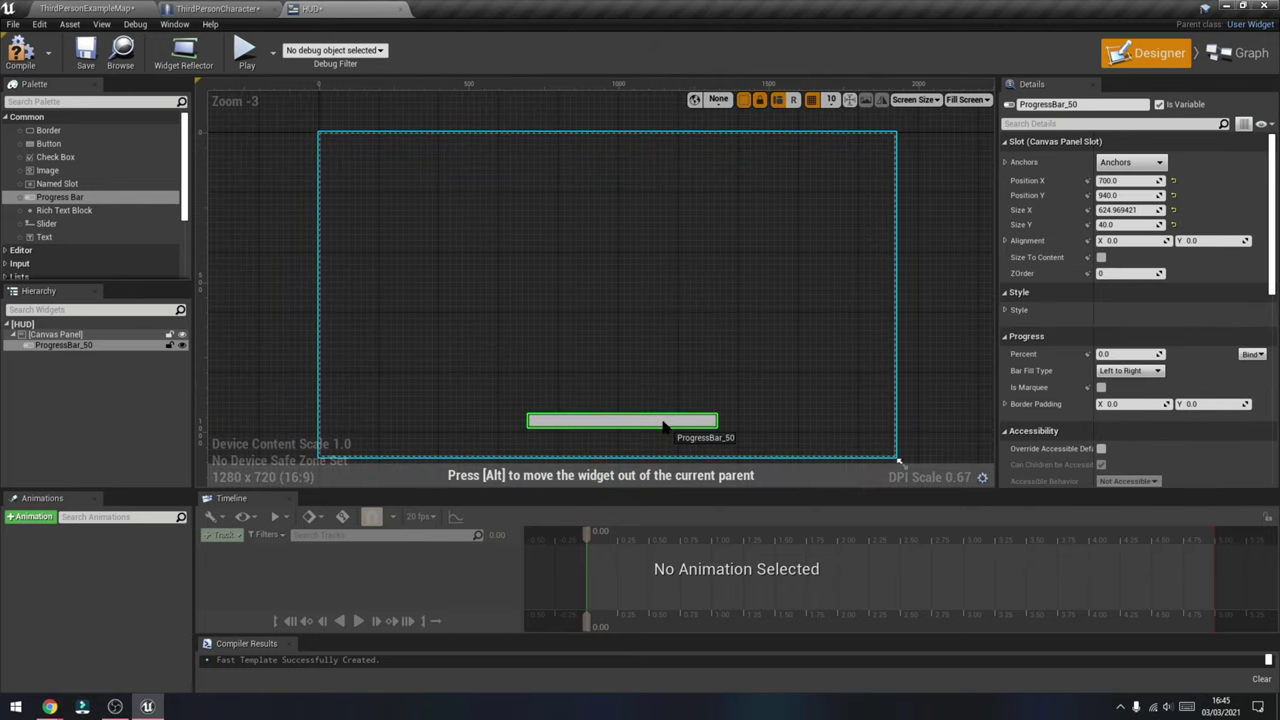
- Move the progress bar to about X 560 and Y 998 on the canvas
drag(663, 423, 637, 427)
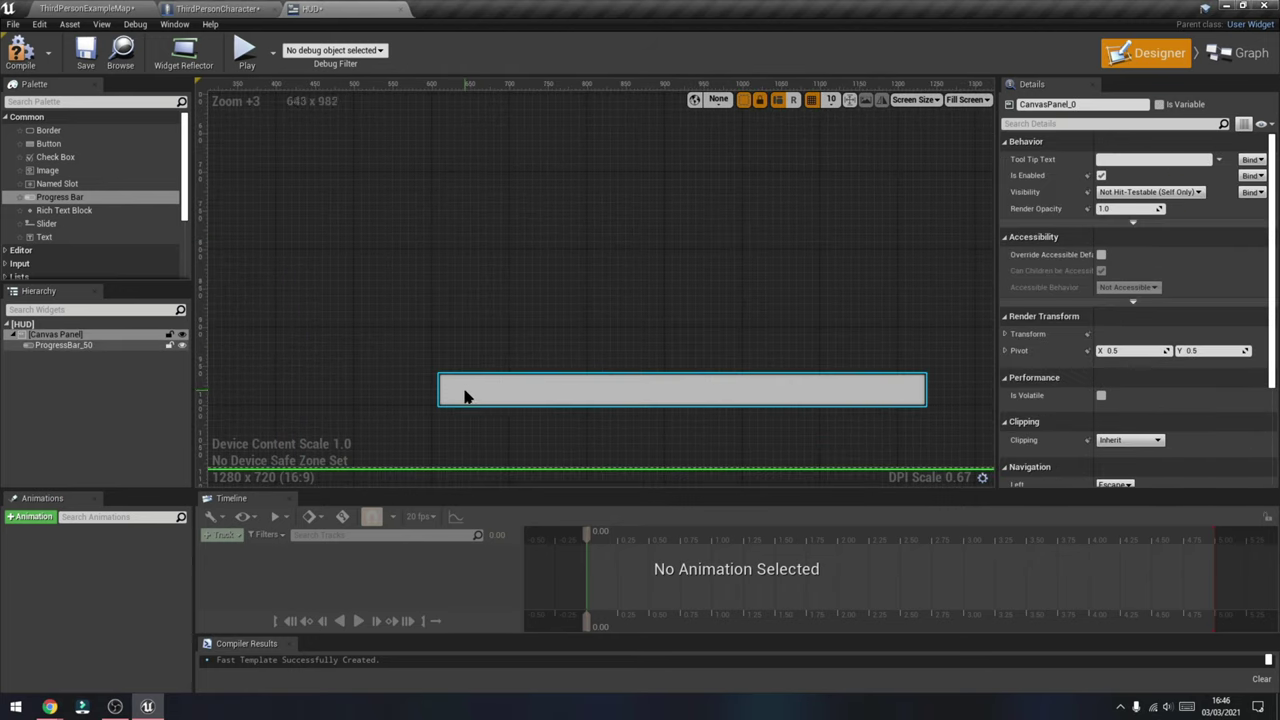
click(465, 398)
drag(465, 400, 443, 420)
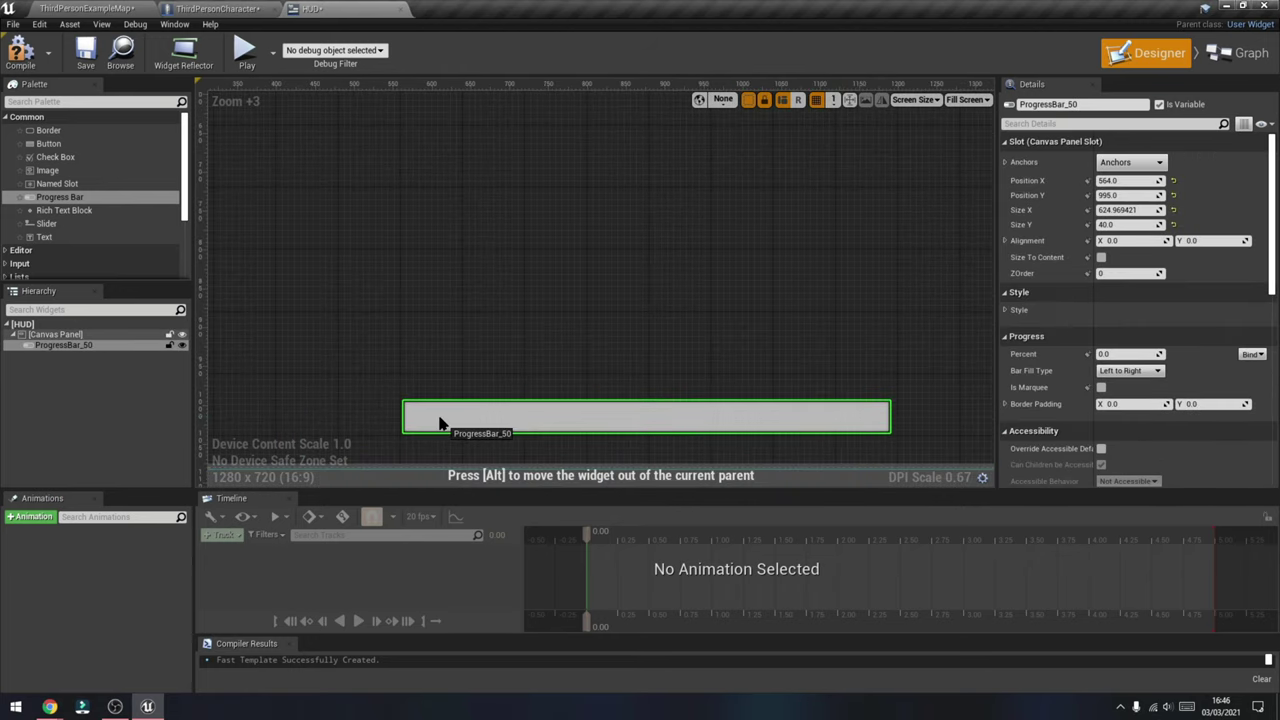
right_drag(474, 389, 500, 300)
scroll(497, 293, up, 2)
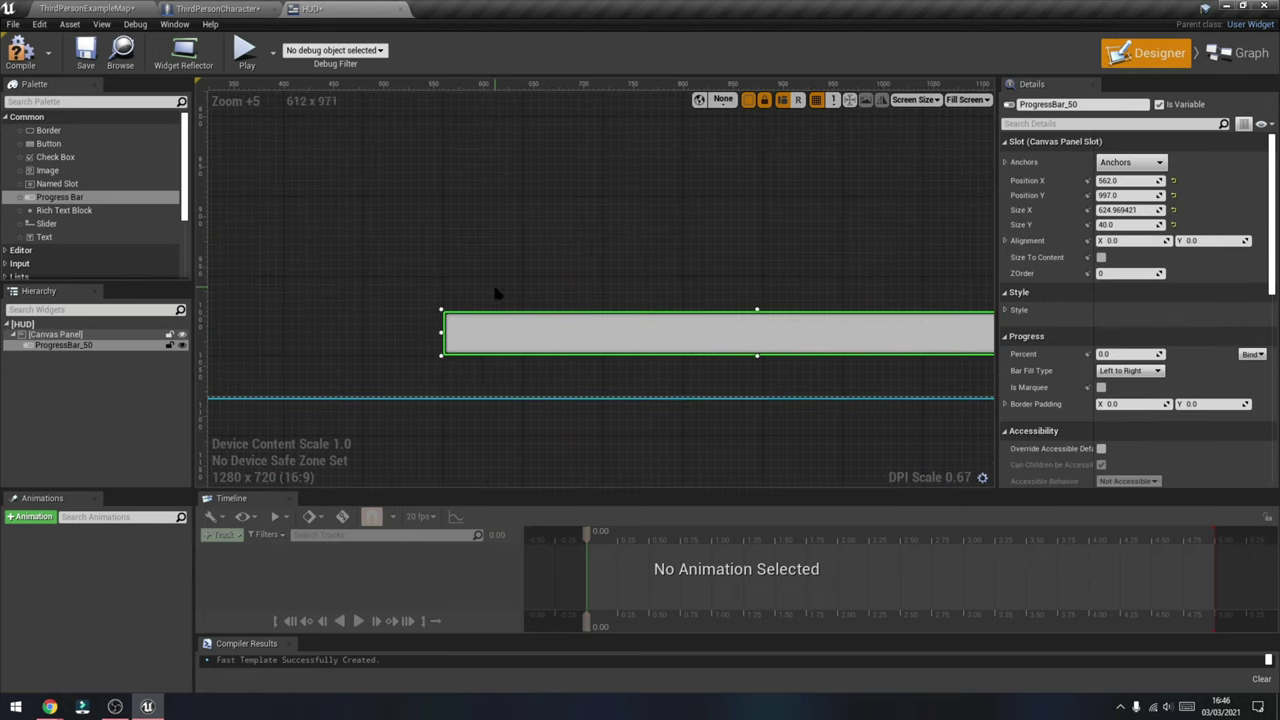
- Widen the progress bar near the canvas's lower edge to about 960 units
click(567, 197)
scroll(551, 317, down, 7)
drag(655, 368, 680, 337)
drag(766, 336, 848, 376)
scroll(860, 375, up, 6)
click(715, 416)
drag(715, 385, 718, 394)
click(716, 420)
click(722, 427)
right_drag(420, 390, 724, 382)
drag(390, 374, 384, 375)
click(459, 428)
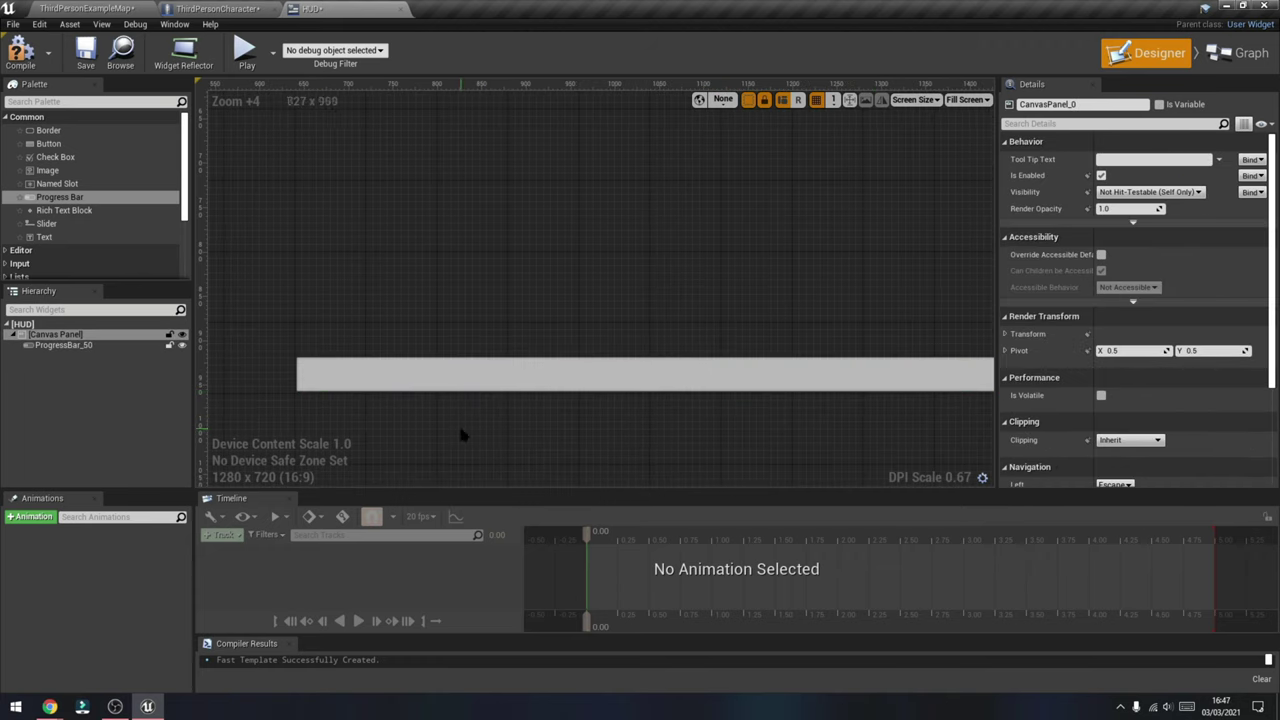
- Set the grid snapping to 15 and move the progress bar into the canvas's lower-left corner at X 0, Y 1005
scroll(671, 356, down, 9)
drag(652, 396, 505, 401)
scroll(700, 301, up, 4)
click(832, 100)
click(836, 213)
right_drag(420, 450, 494, 311)
drag(489, 330, 486, 358)
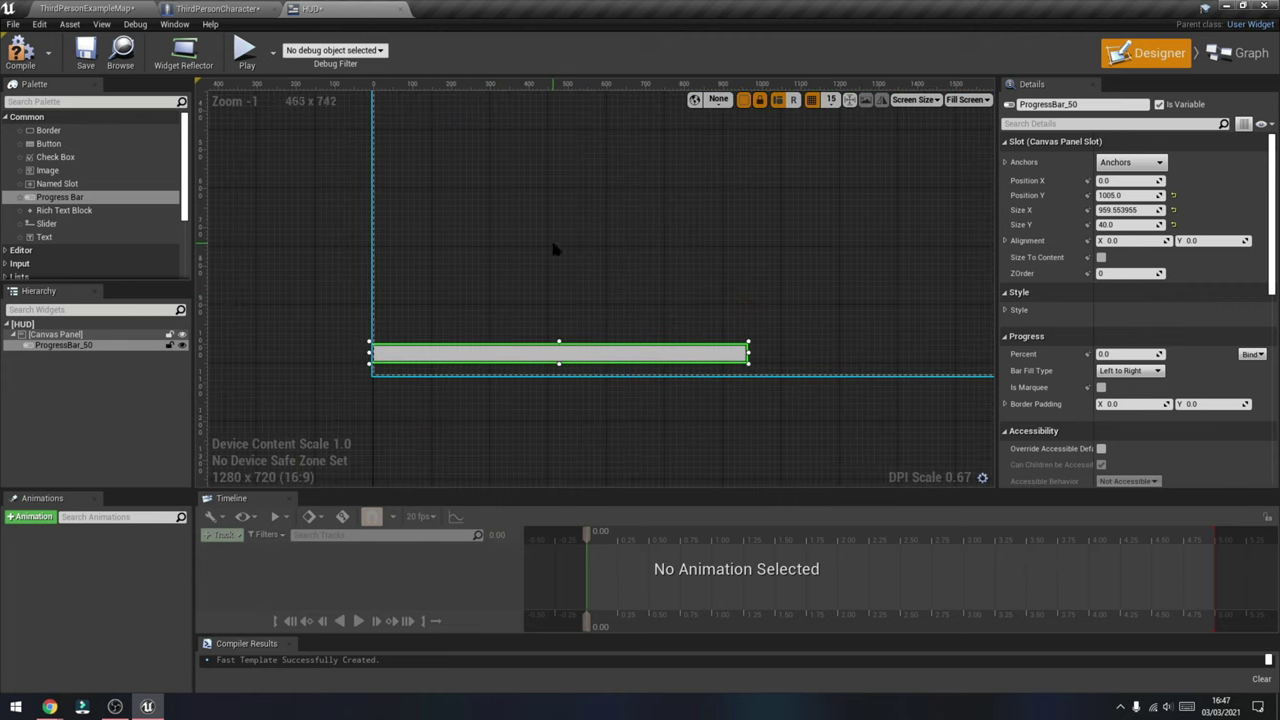
- Duplicate the progress bar and place the copy directly above the original at X 0, Y 945
key(ctrl+d)
drag(580, 368, 565, 337)
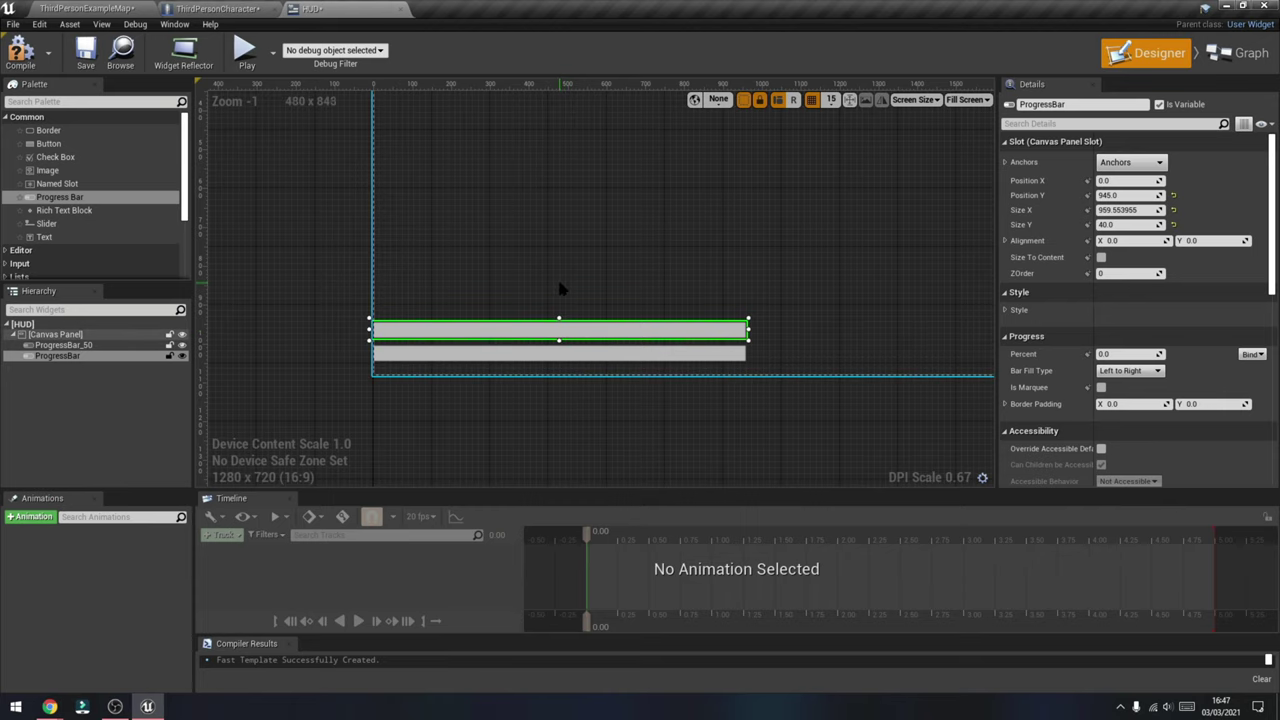
click(560, 284)
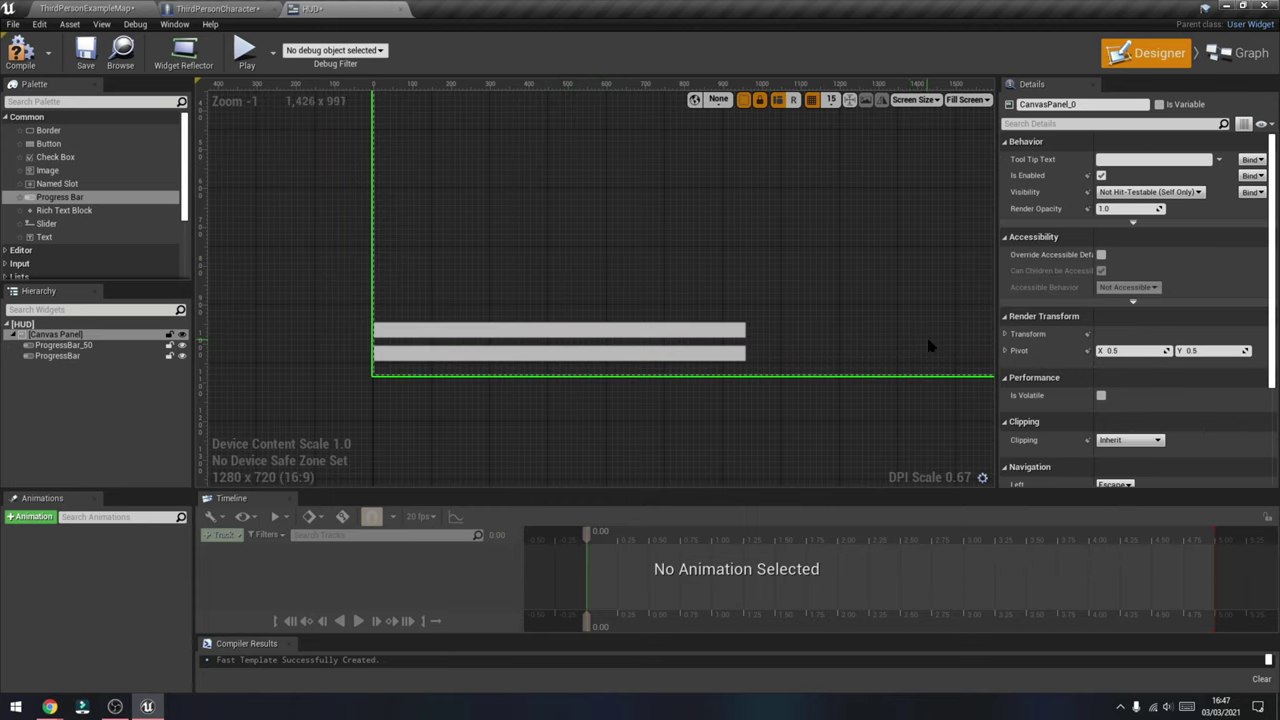
- Shorten the upper bar to about 596 units and replace the lower bar with its duplicate, placing them at Y 960 and Y 1020
scroll(789, 271, down, 6)
scroll(755, 250, up, 3)
click(766, 318)
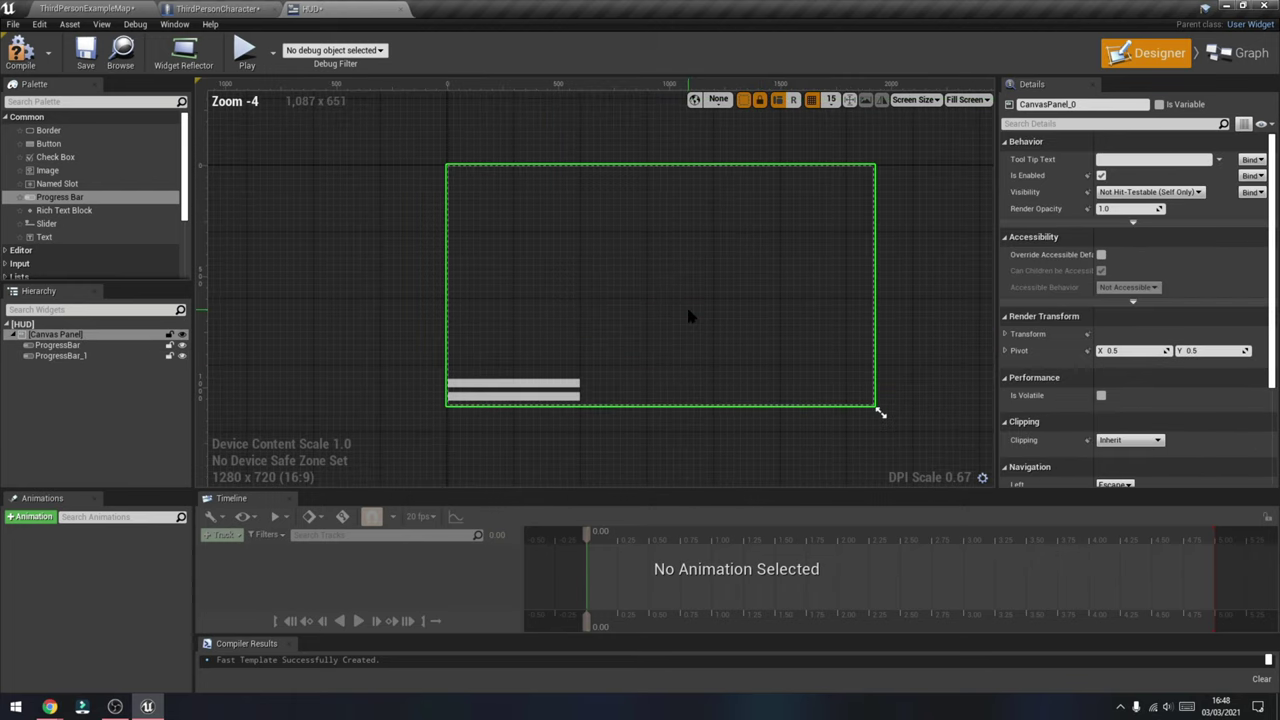
scroll(688, 316, up, 1)
right_drag(666, 323, 640, 316)
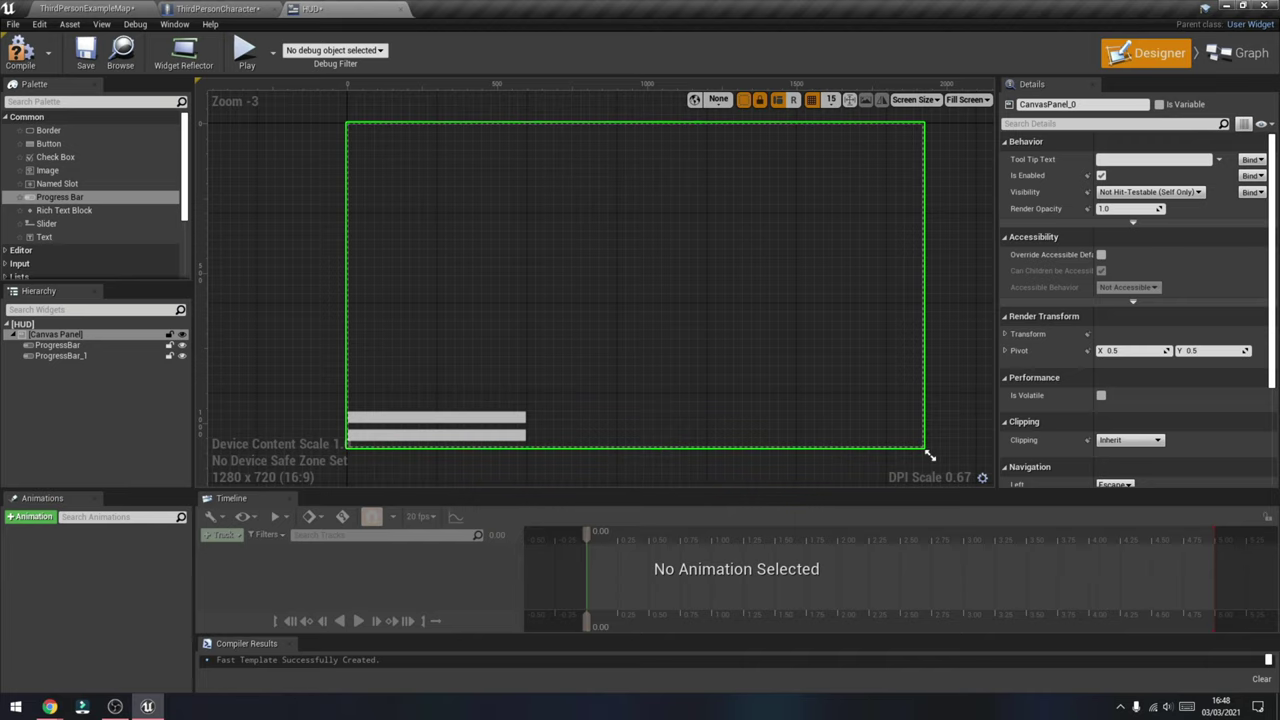
- Set the fill percent of the upper progress bar to about 0.63 and the lower one to about 0.84
click(425, 416)
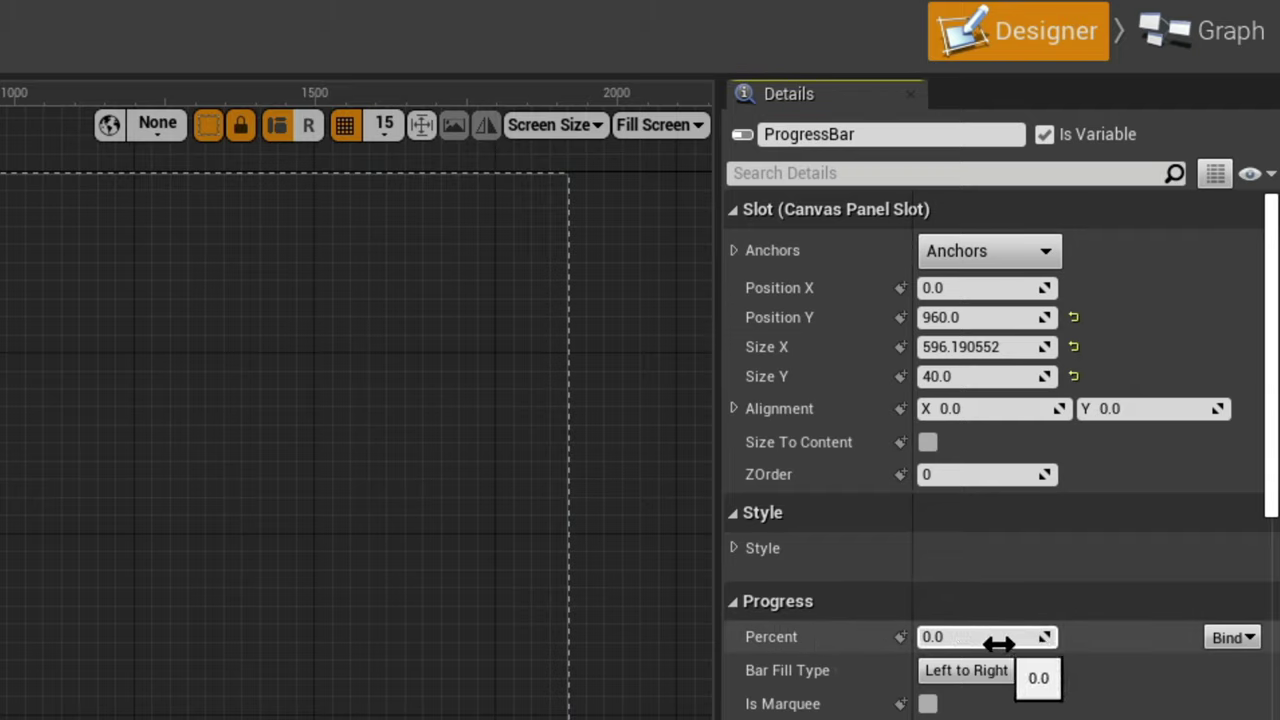
drag(954, 637, 992, 637)
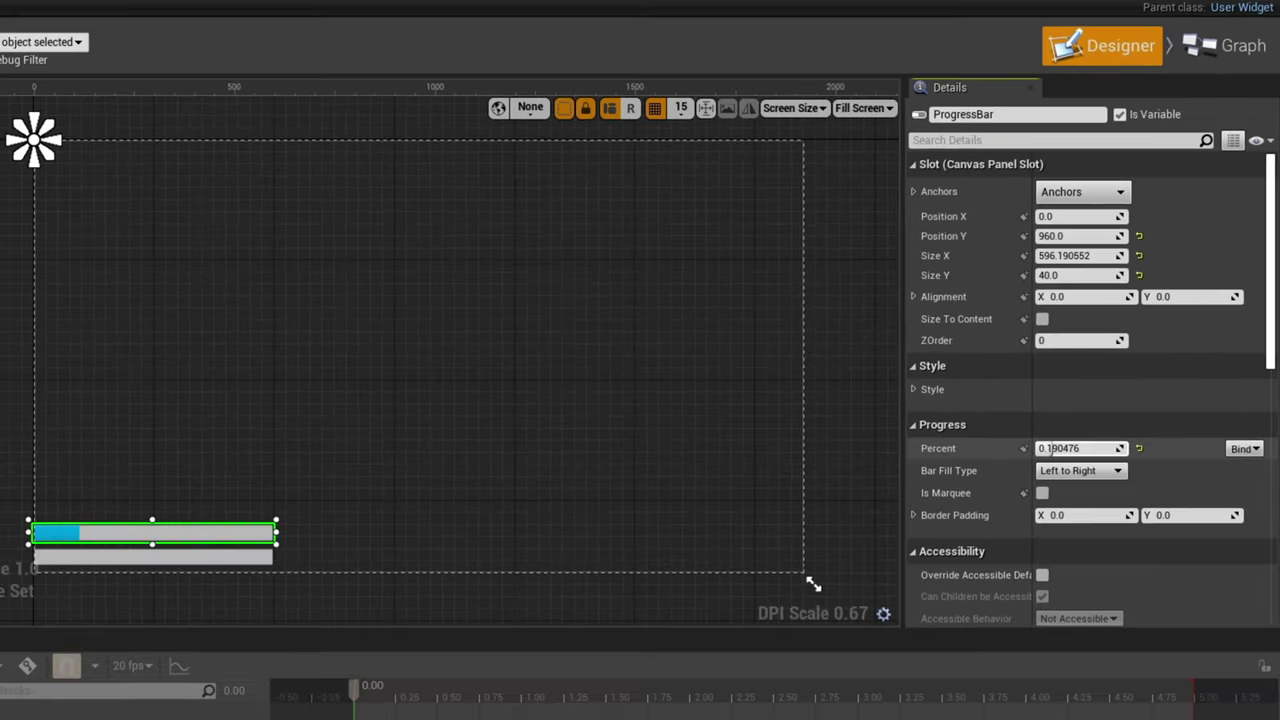
drag(1060, 448, 1070, 448)
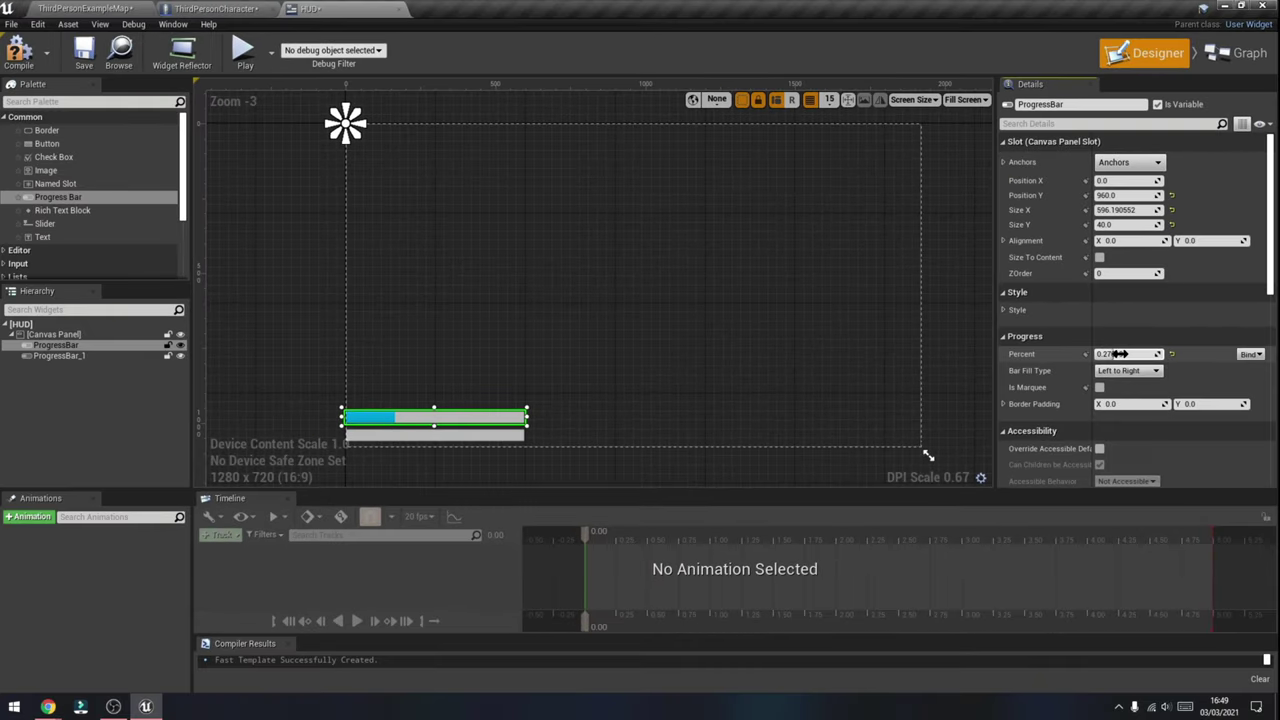
mouse_move(1120, 354)
mouse_down()
mouse_move(1140, 354)
mouse_move(1102, 354)
mouse_move(1117, 354)
mouse_up()
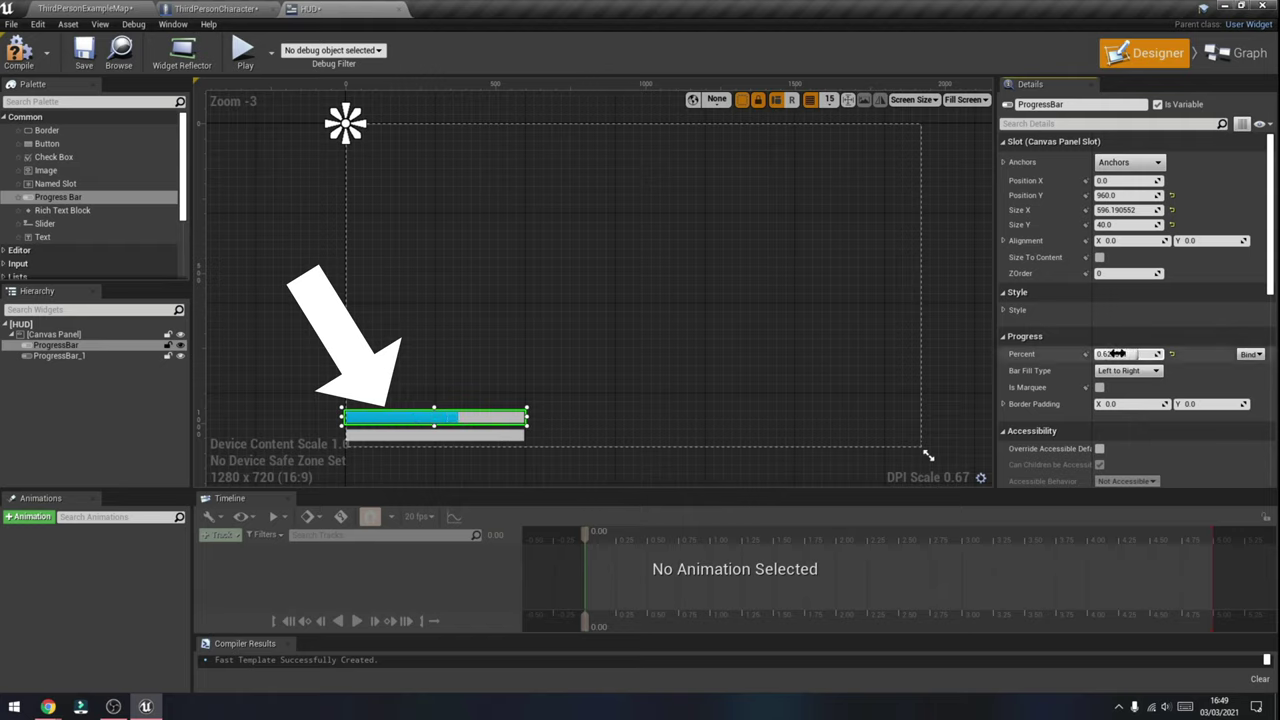
click(480, 435)
drag(1112, 354, 1144, 354)
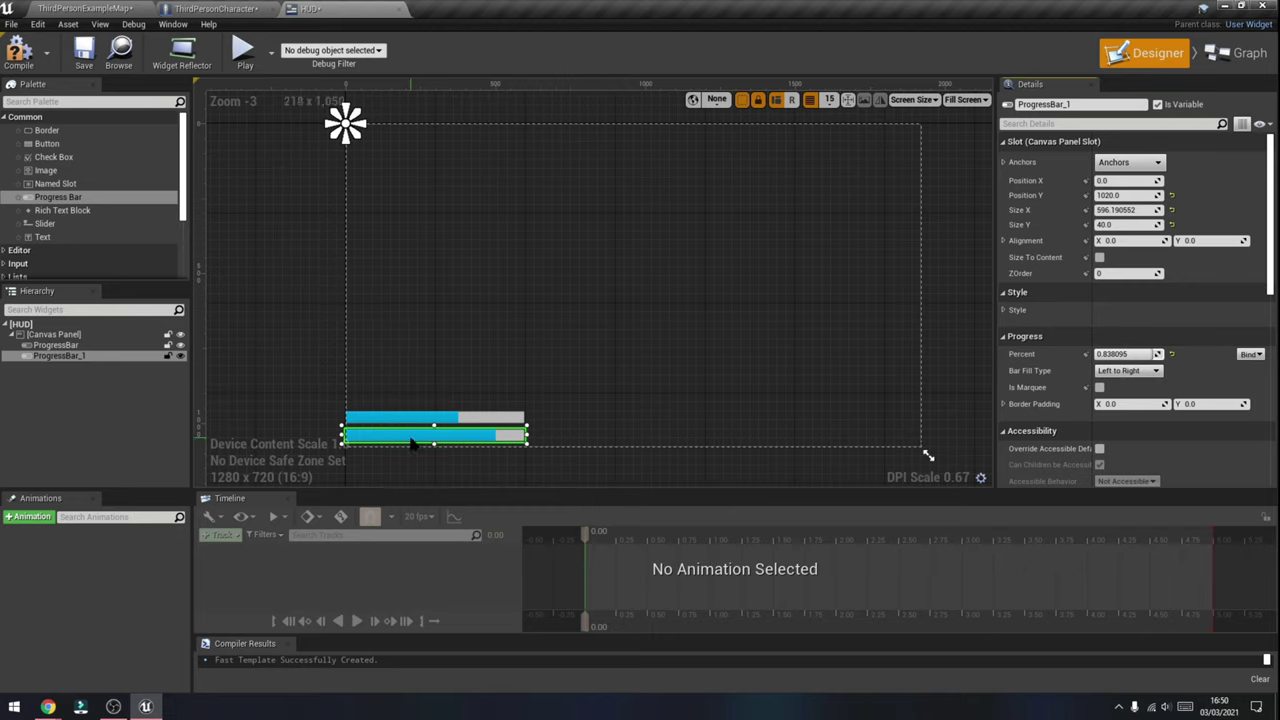
- Change the lower progress bar's fill color to dark red
scroll(1174, 320, down, 2)
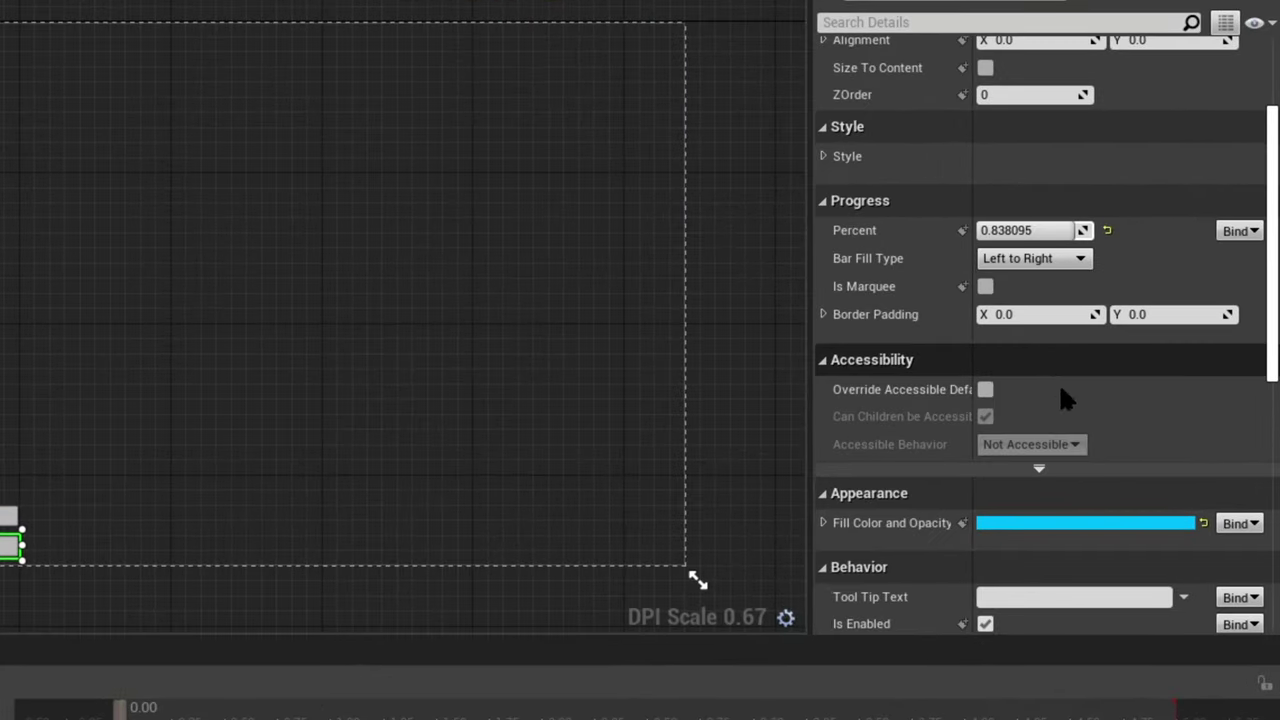
click(1076, 523)
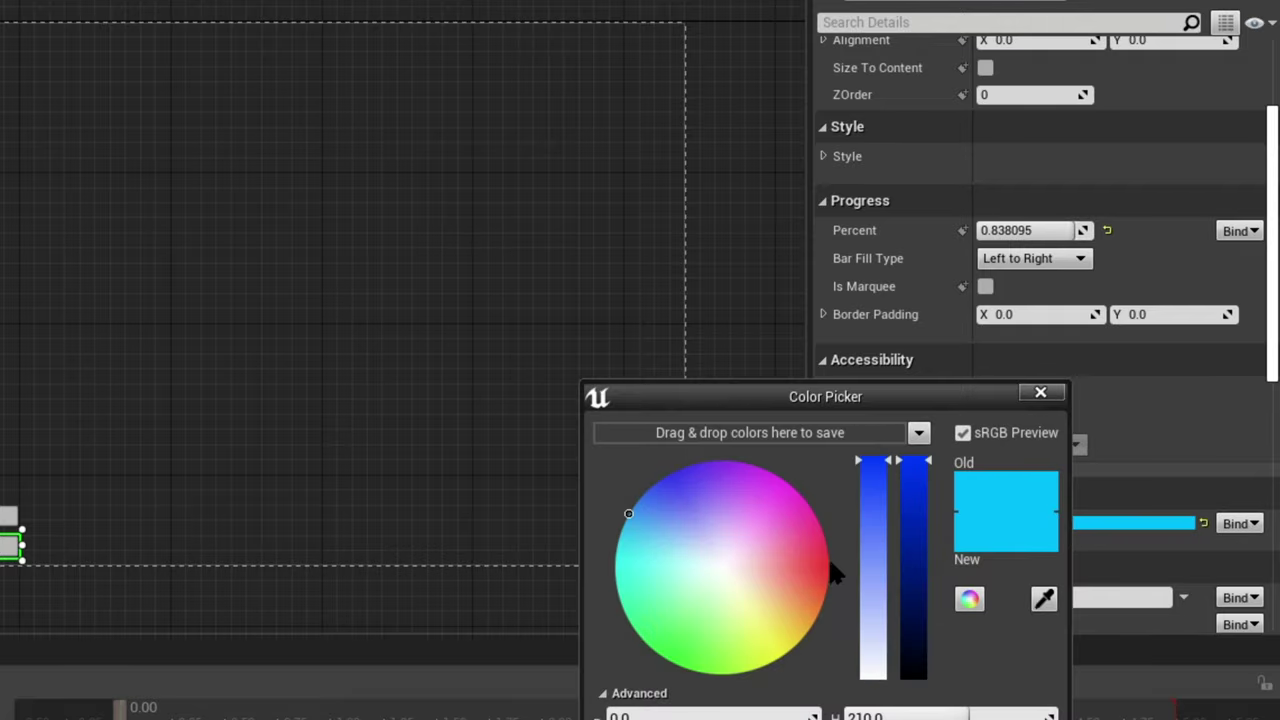
click(827, 587)
drag(913, 540, 946, 578)
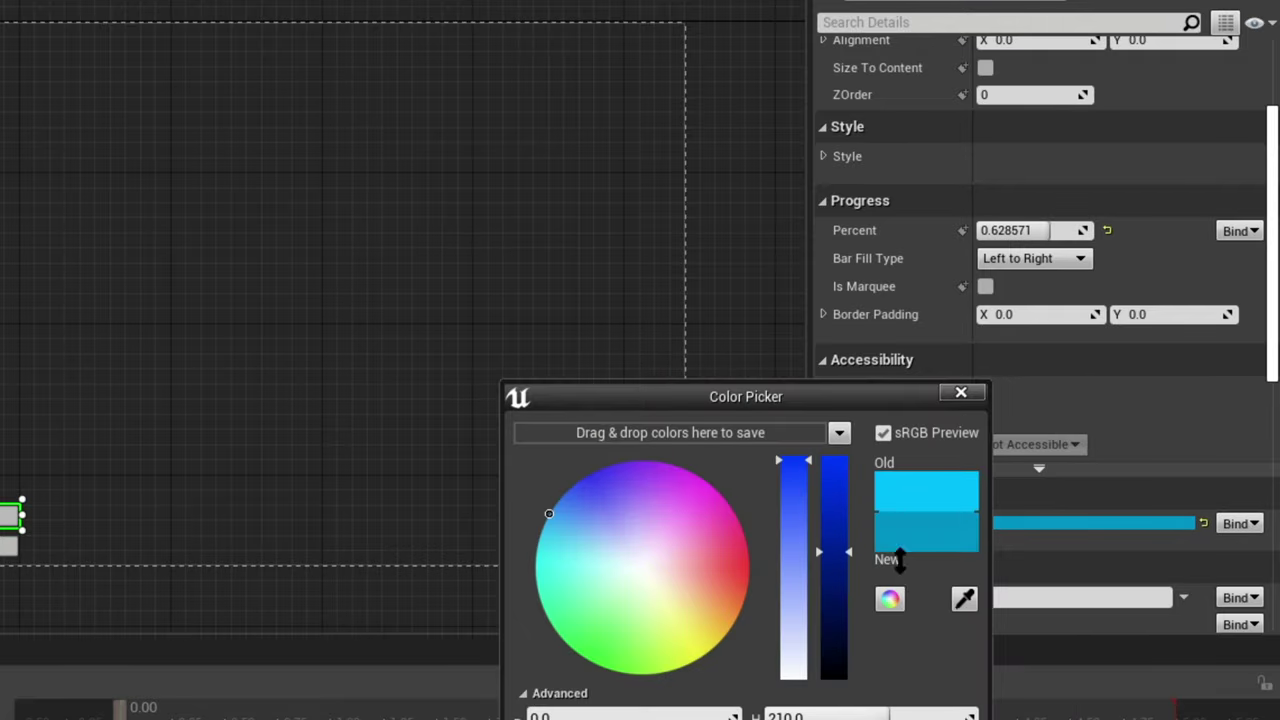
- Change the upper progress bar's fill color to dark blue
drag(745, 560, 560, 470)
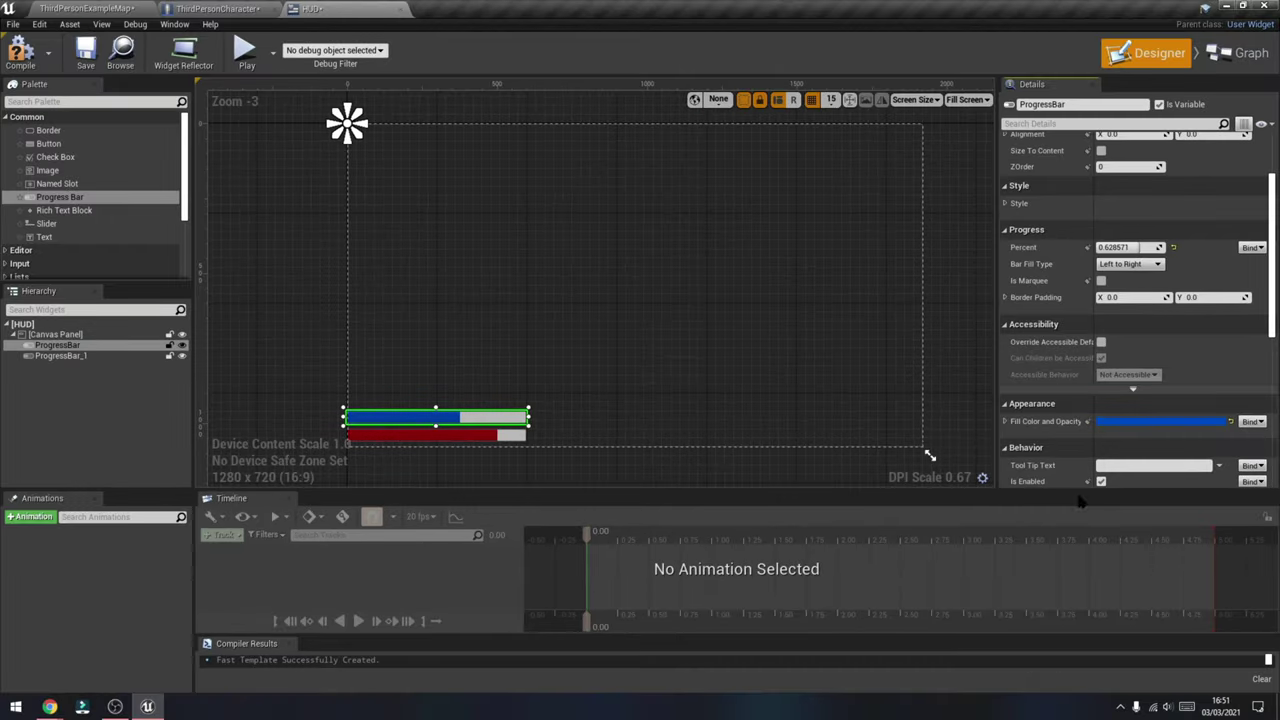
click(429, 277)
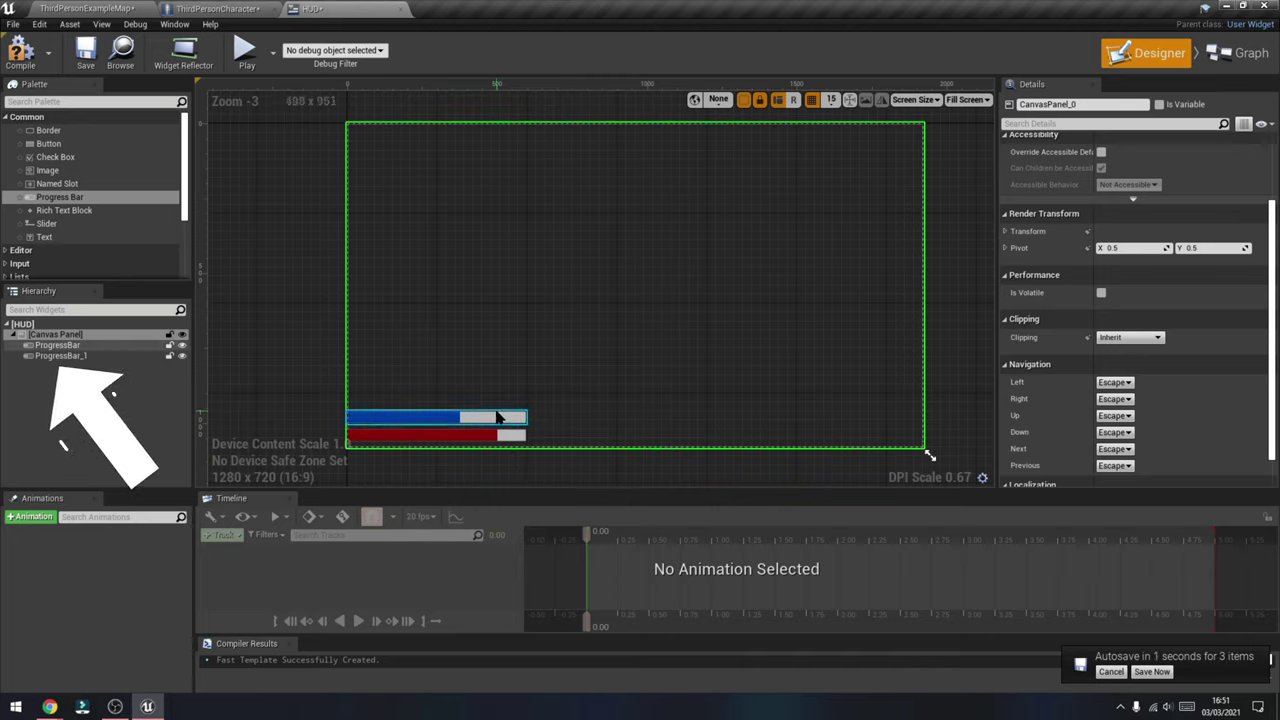
- Rename the upper blue progress bar to Armour in the widget hierarchy
click(105, 335)
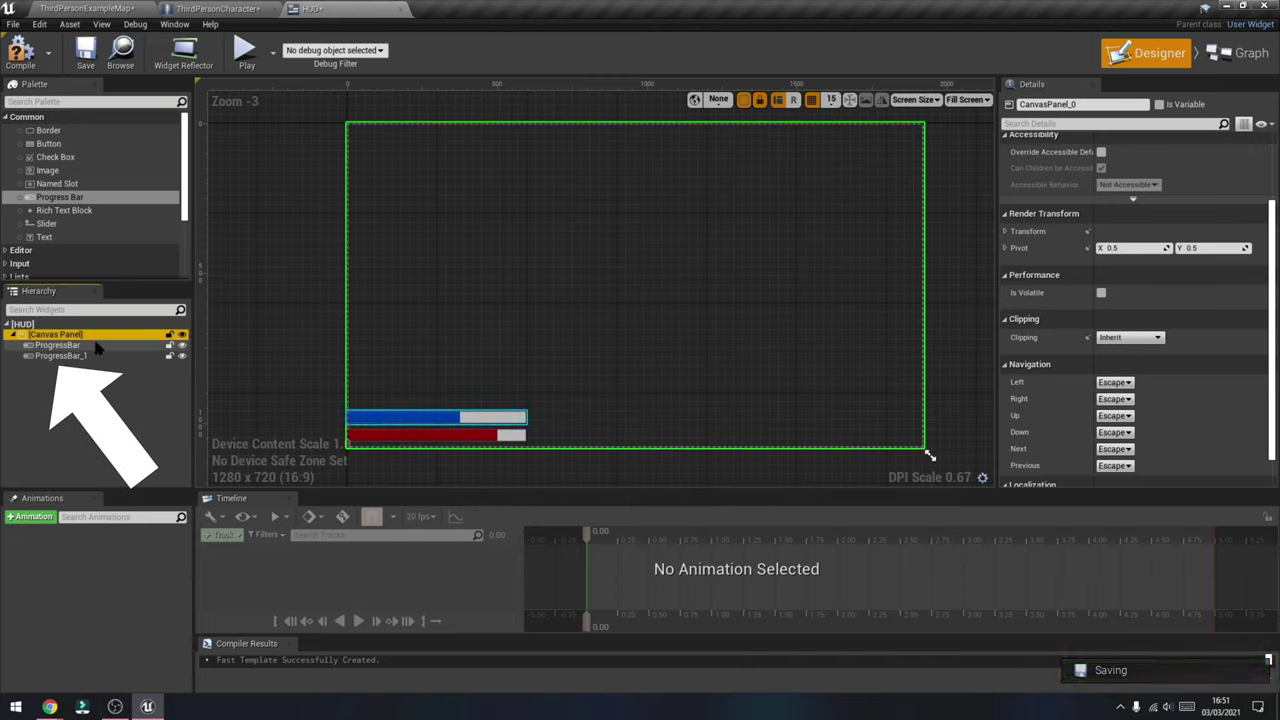
click(60, 345)
double_click(85, 347)
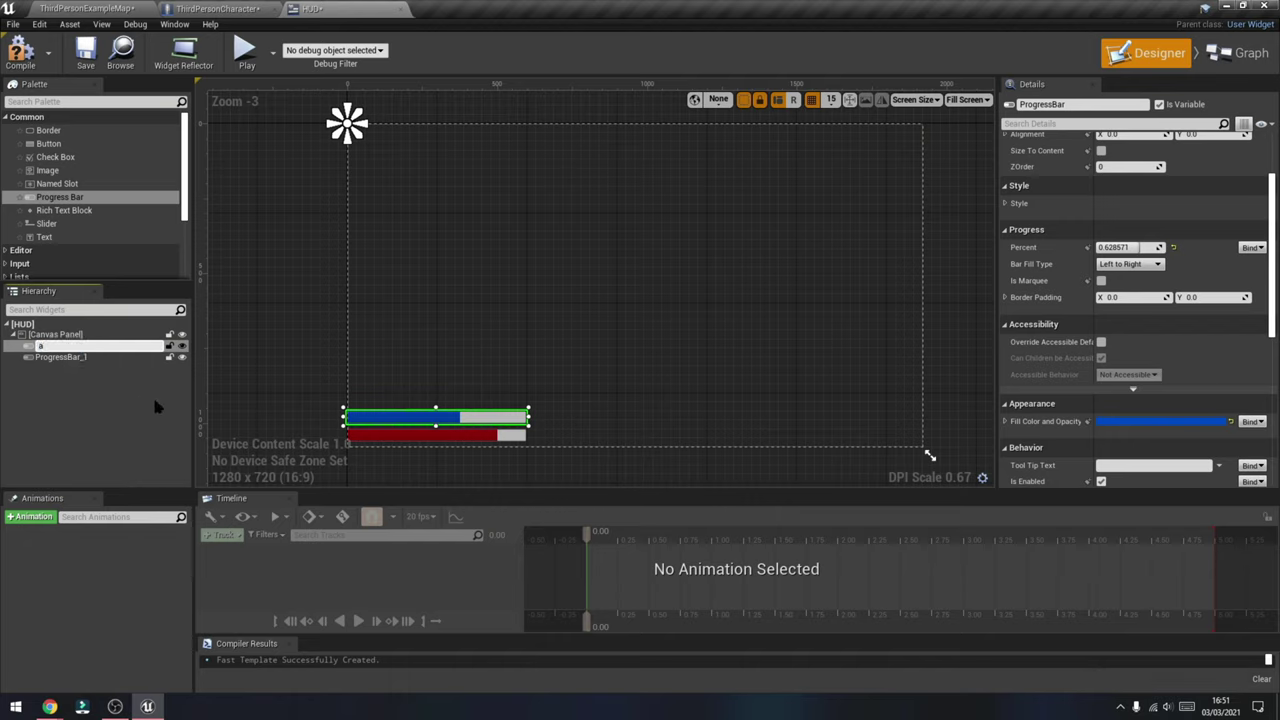
key(BackSpace)
text(Armour)
key(Return)
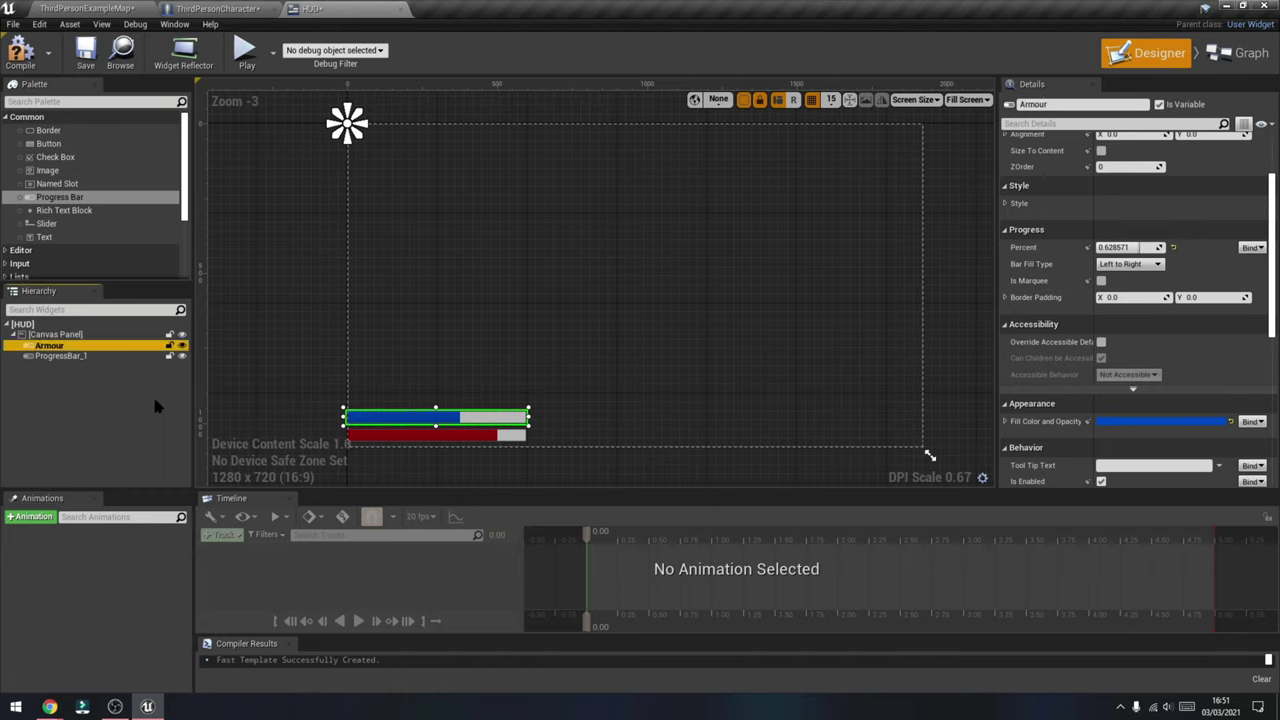
- Rename the lower red progress bar to Health in the widget hierarchy
click(66, 357)
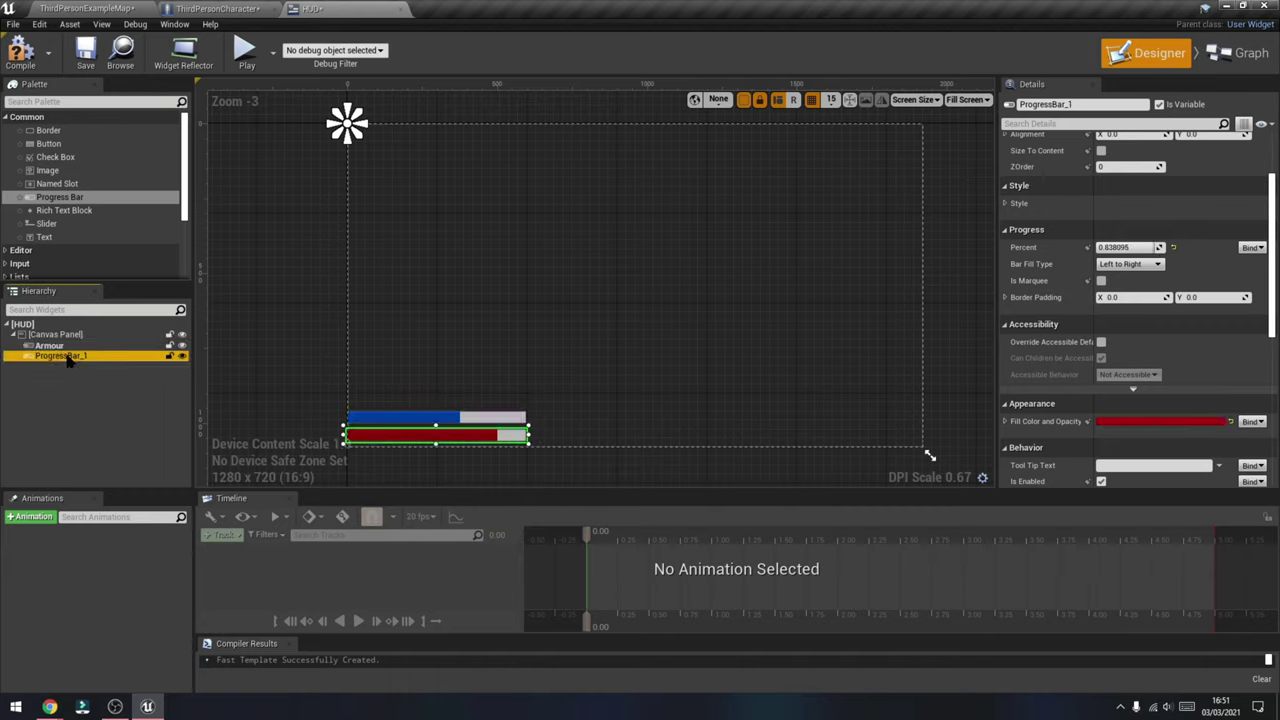
double_click(66, 357)
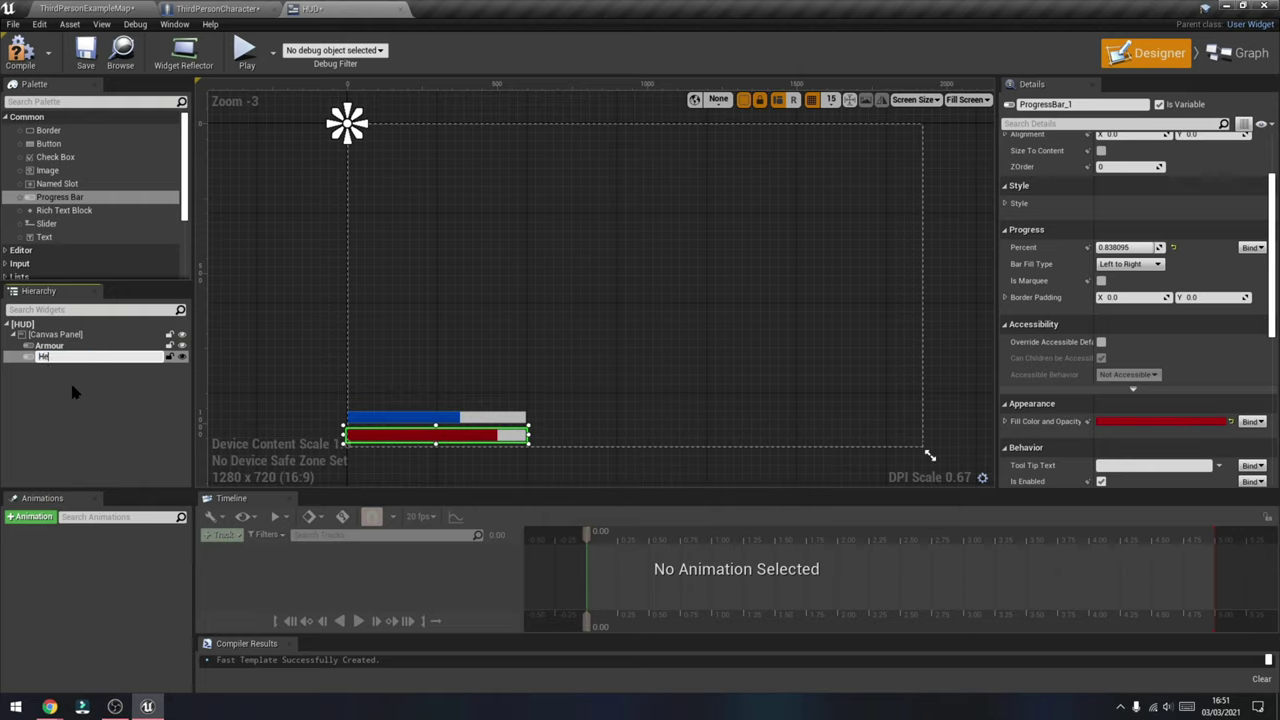
text(Health)
click(72, 392)
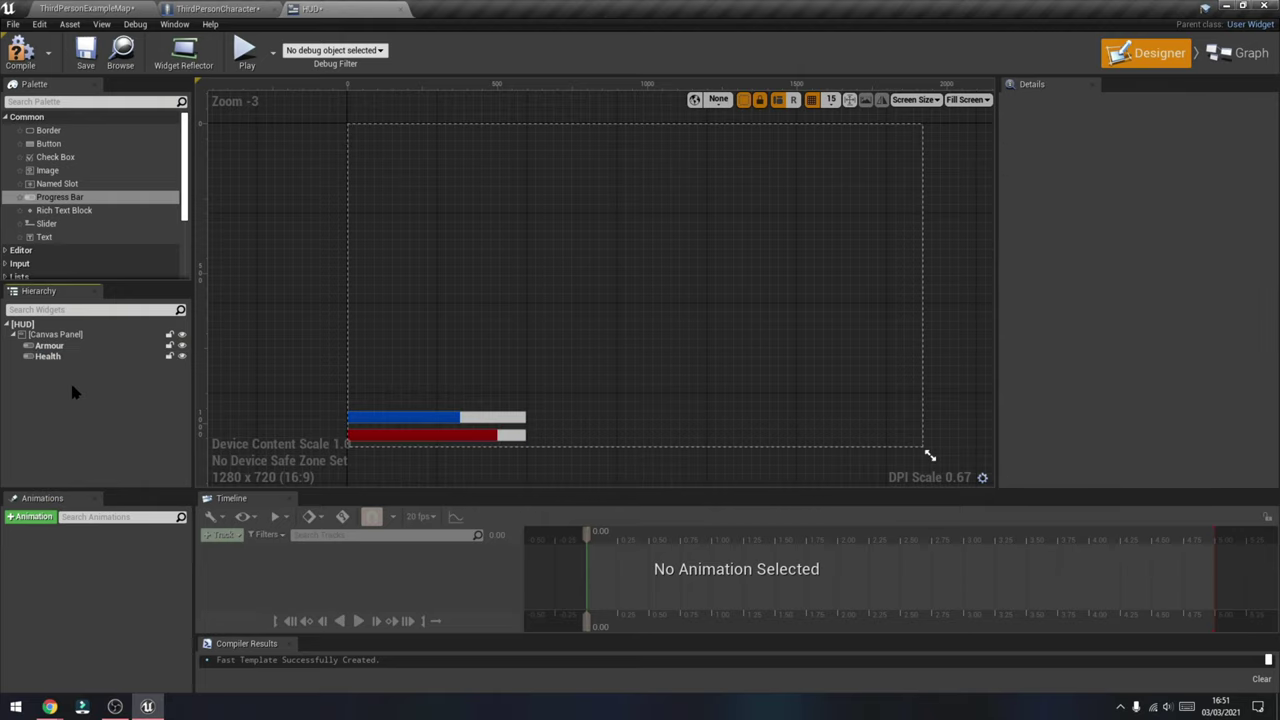
- Reduce the Armour bar's fill percent to about 0.41
click(410, 417)
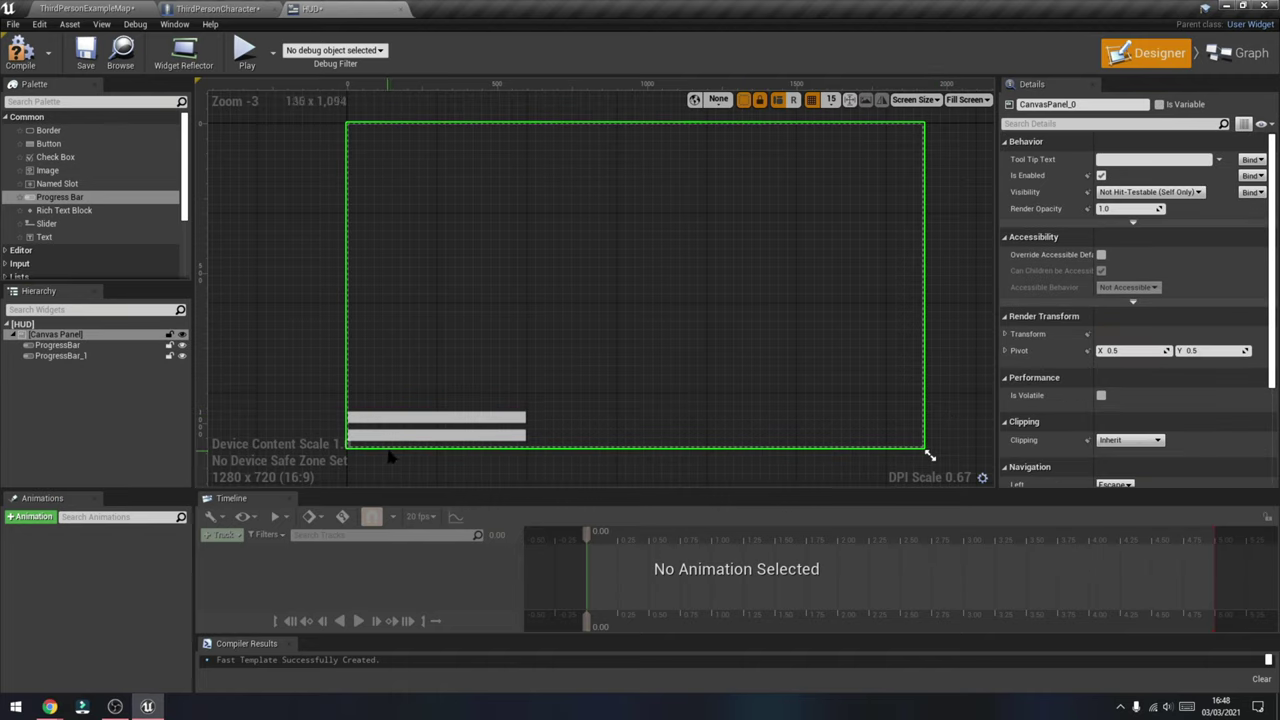
click(398, 417)
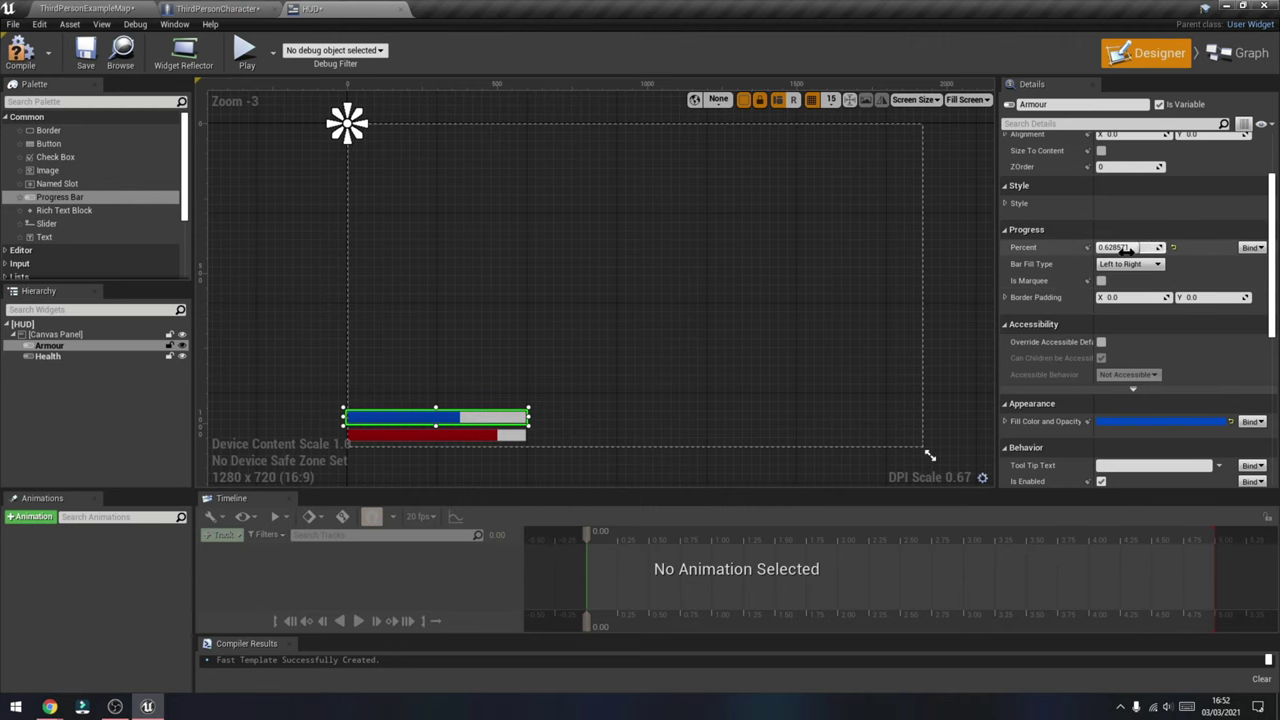
drag(1122, 247, 1070, 248)
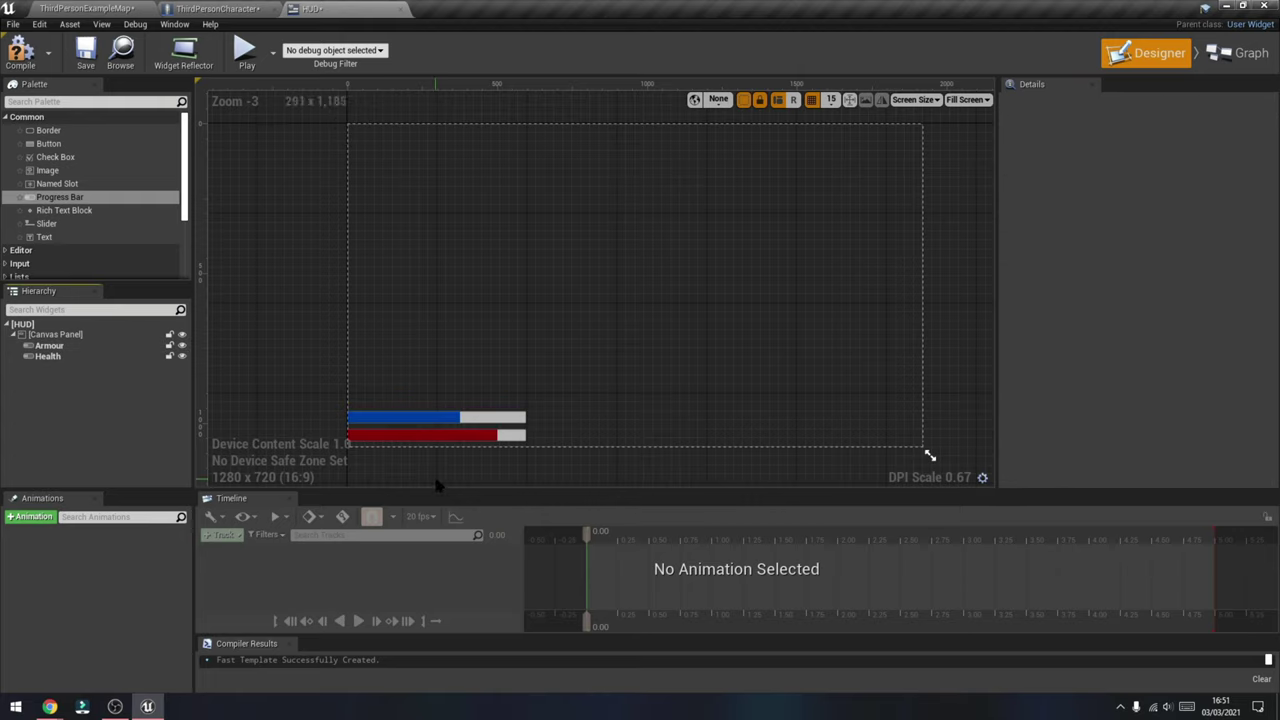
click(440, 417)
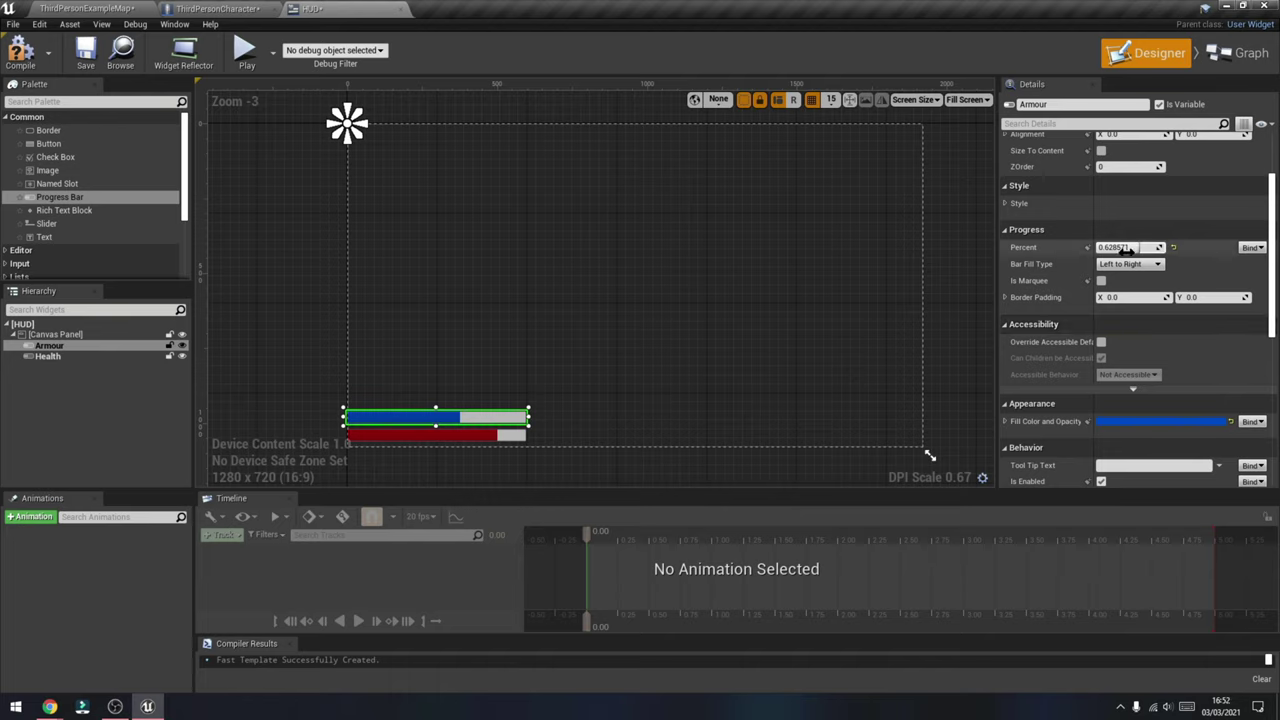
drag(1122, 247, 1080, 247)
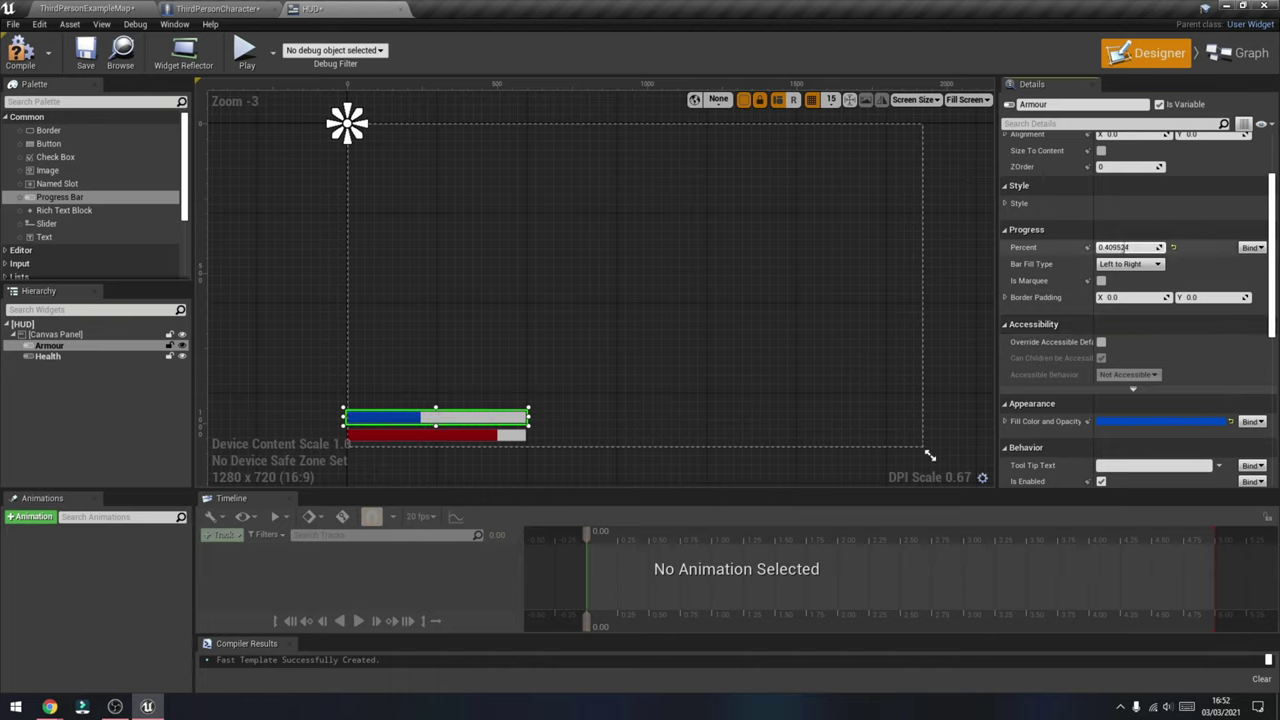
drag(1131, 247, 1124, 247)
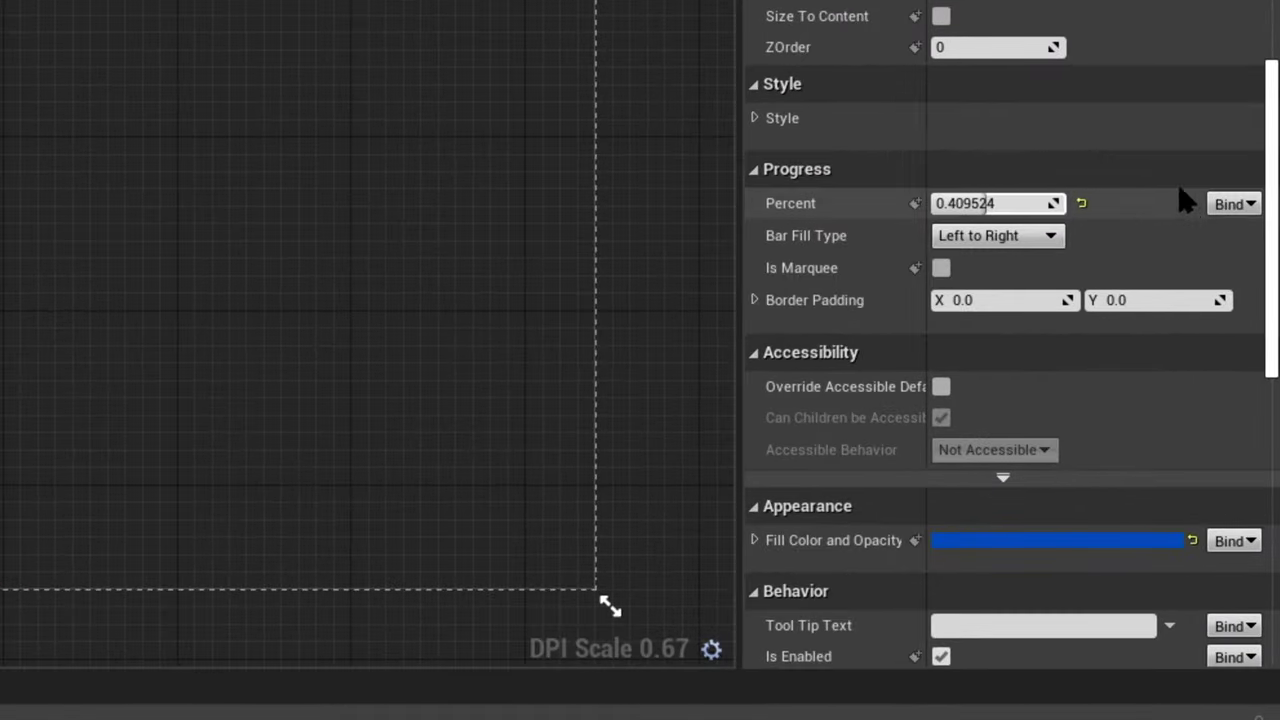
- Create a binding for the Armour bar's percent and move its entry and return nodes apart
click(1232, 203)
click(1220, 238)
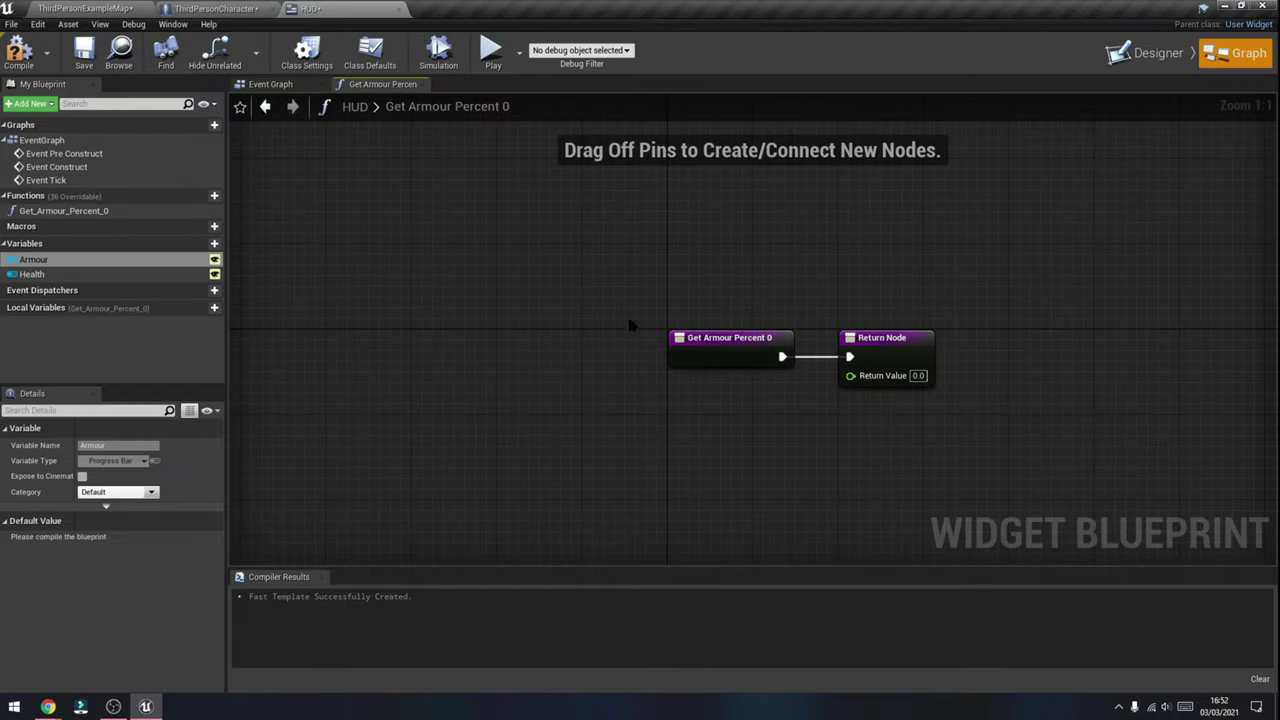
right_drag(768, 280, 678, 295)
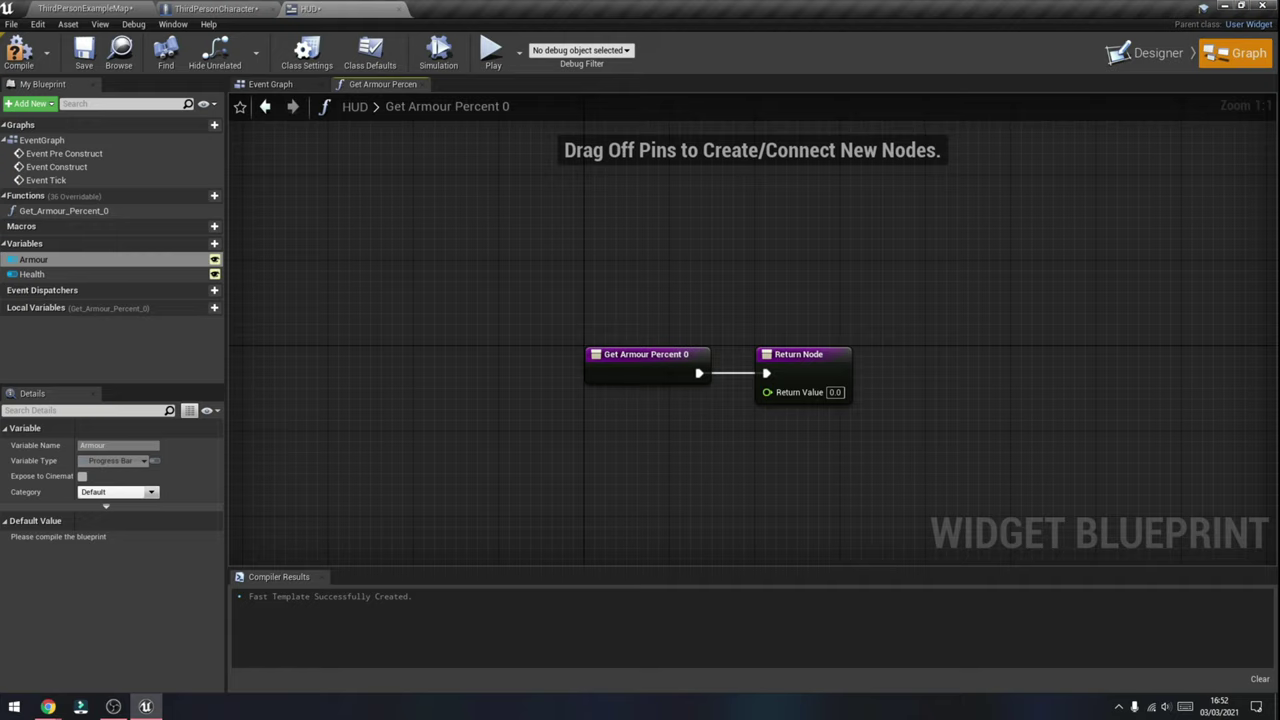
drag(660, 357, 531, 271)
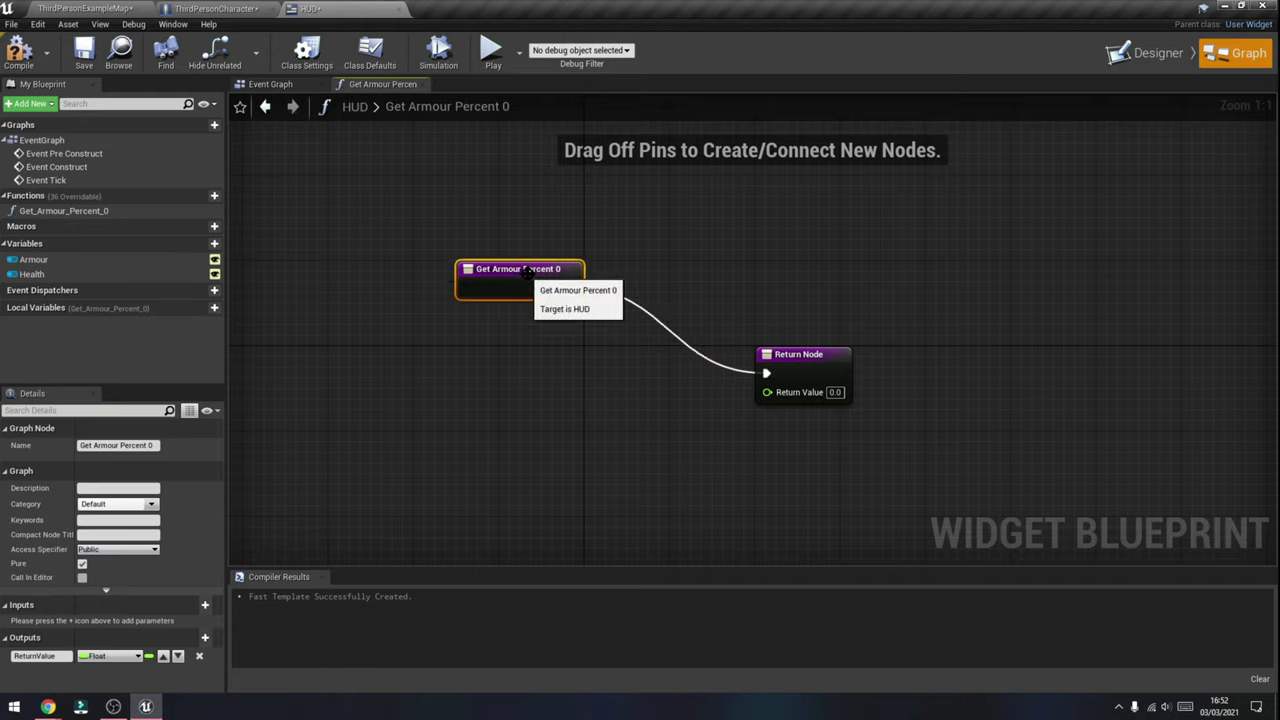
drag(791, 356, 930, 263)
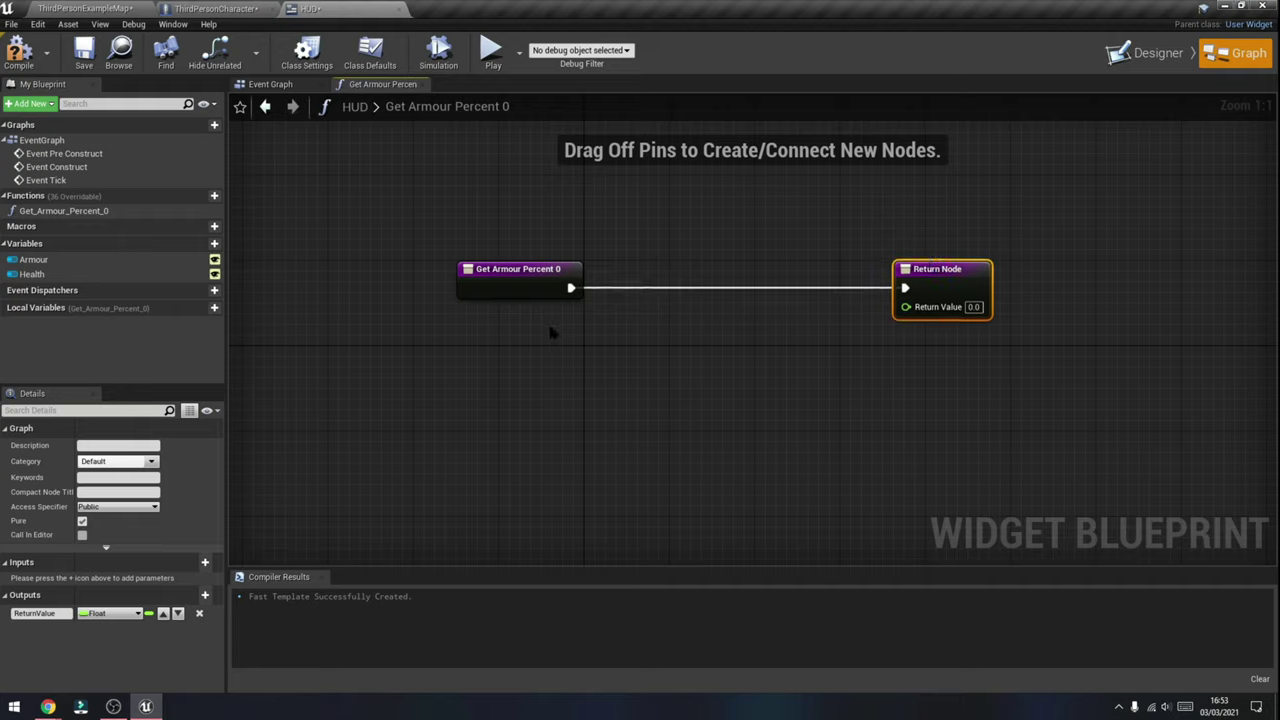
- Insert a Cast To ThirdPersonCharacter node between the Armour binding's entry and return nodes
drag(569, 288, 631, 372)
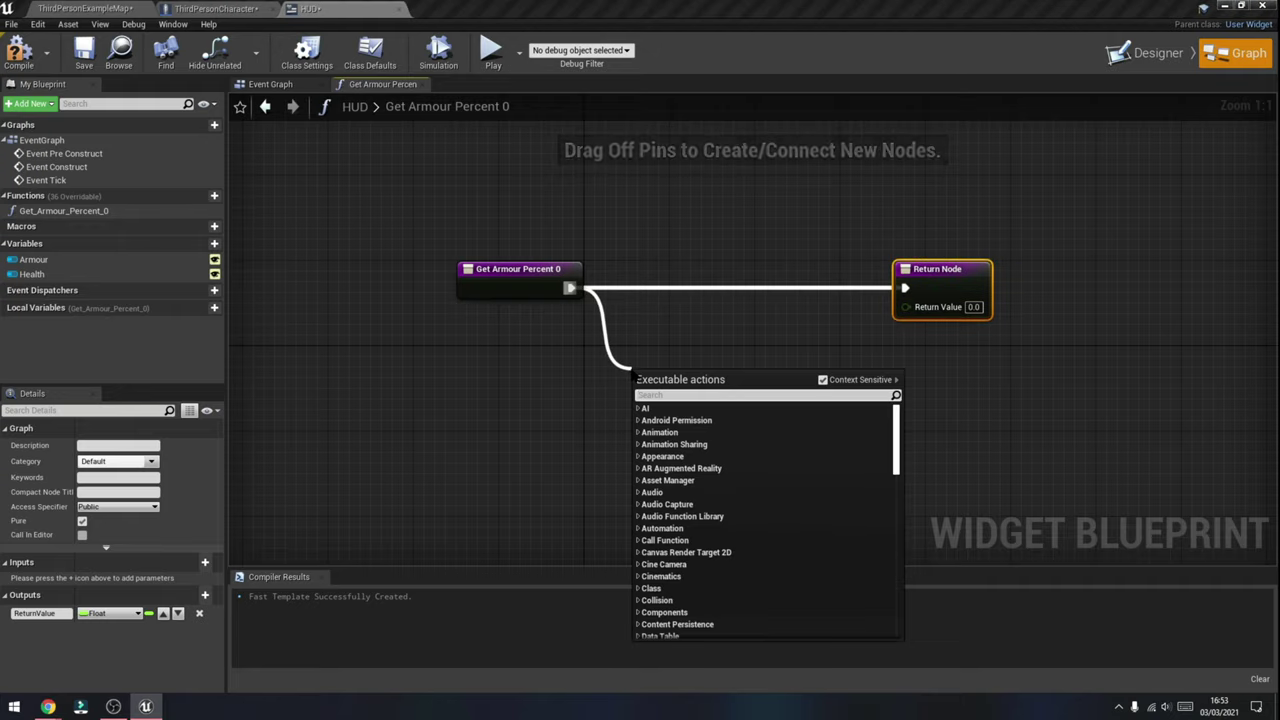
text(cast to)
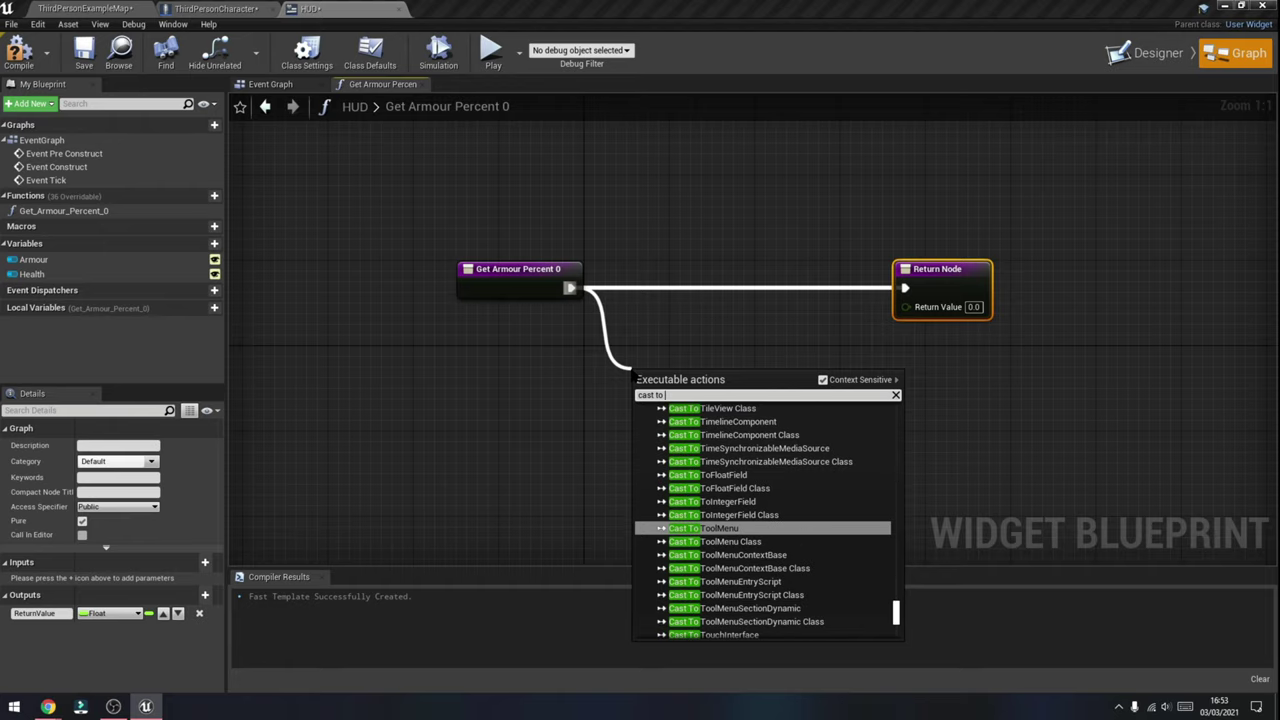
text( third)
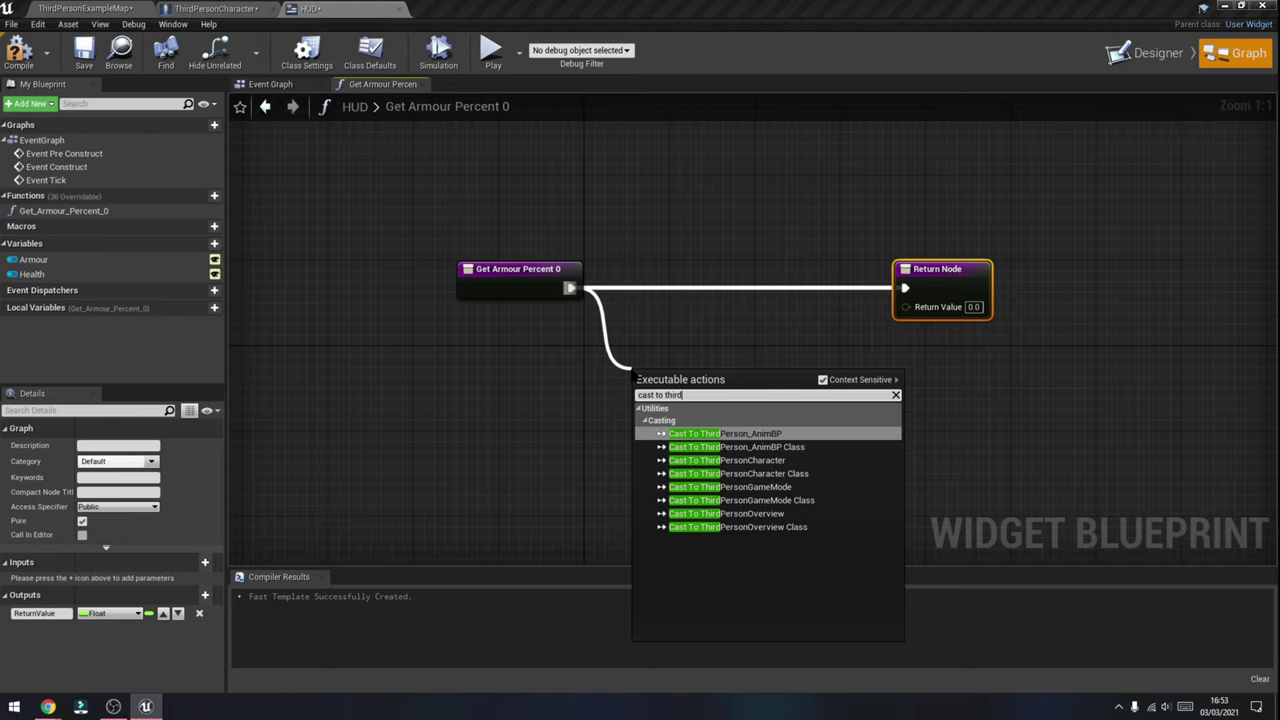
click(770, 460)
- Get the Armour variable from the cast character and connect it to the Return Value, moving the return node clear of the cast
drag(789, 431, 885, 485)
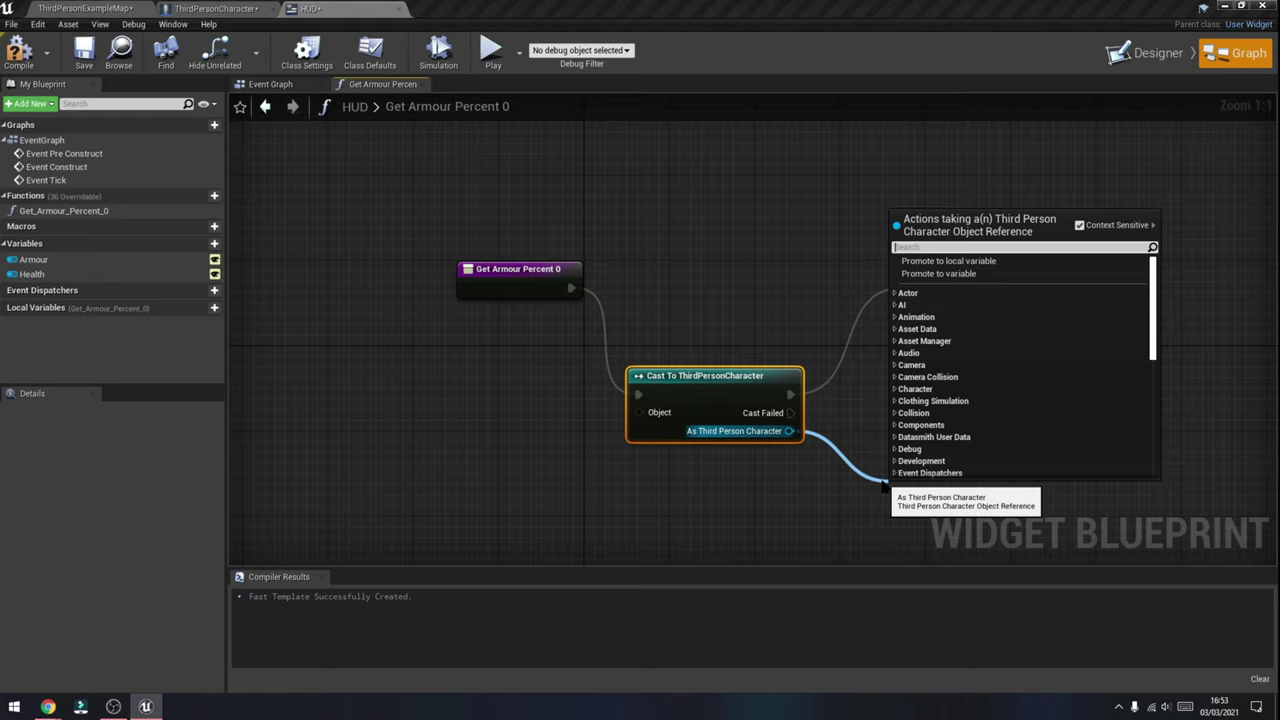
text(get a)
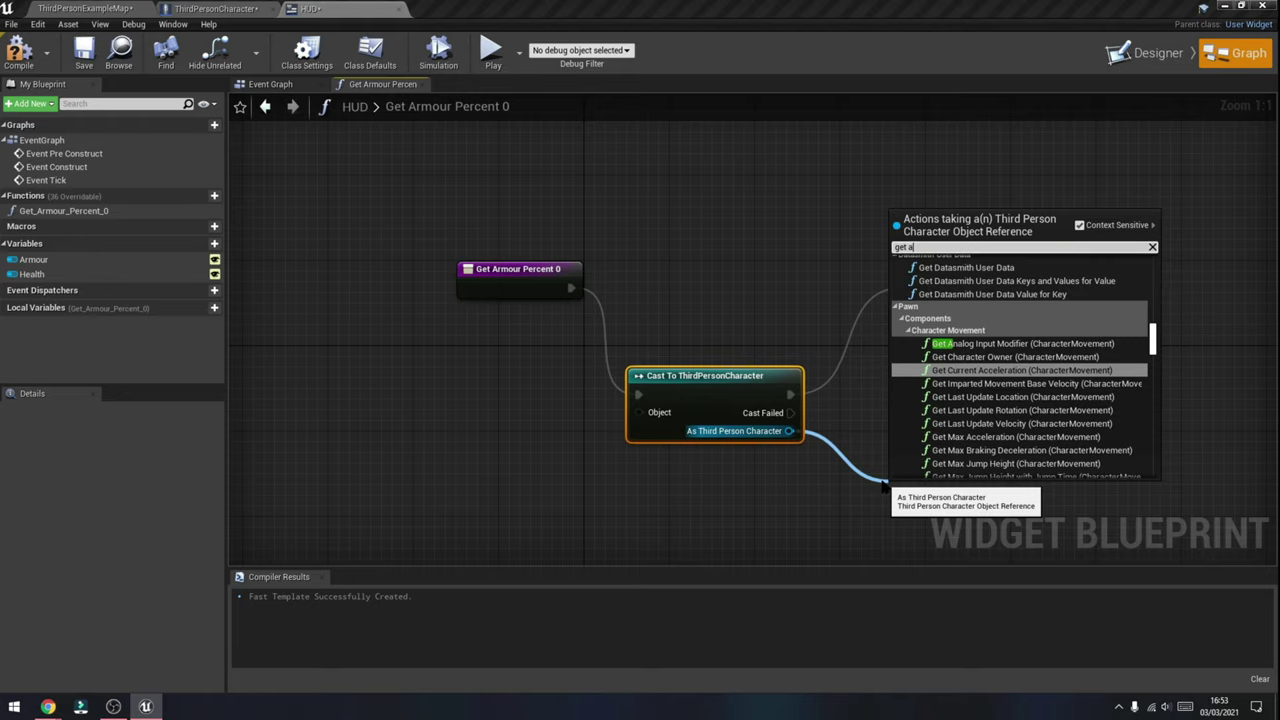
text(rmour)
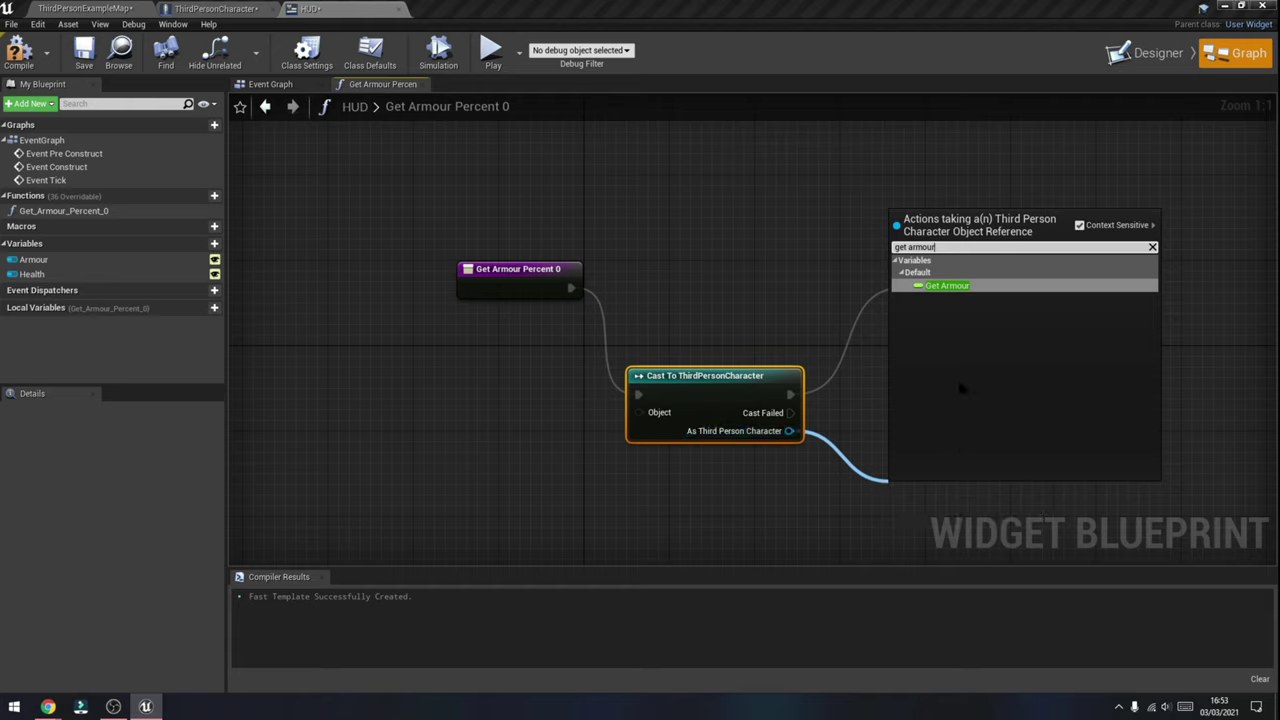
click(945, 286)
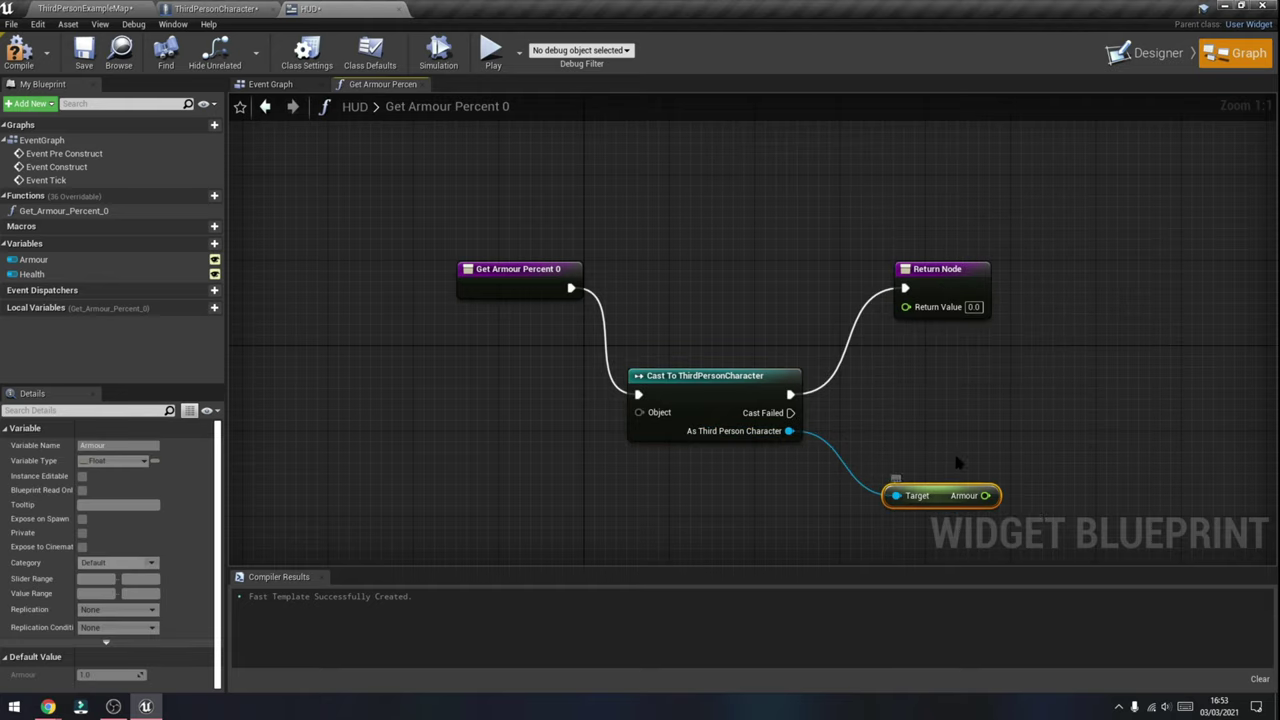
drag(940, 270, 1098, 227)
drag(986, 496, 1066, 264)
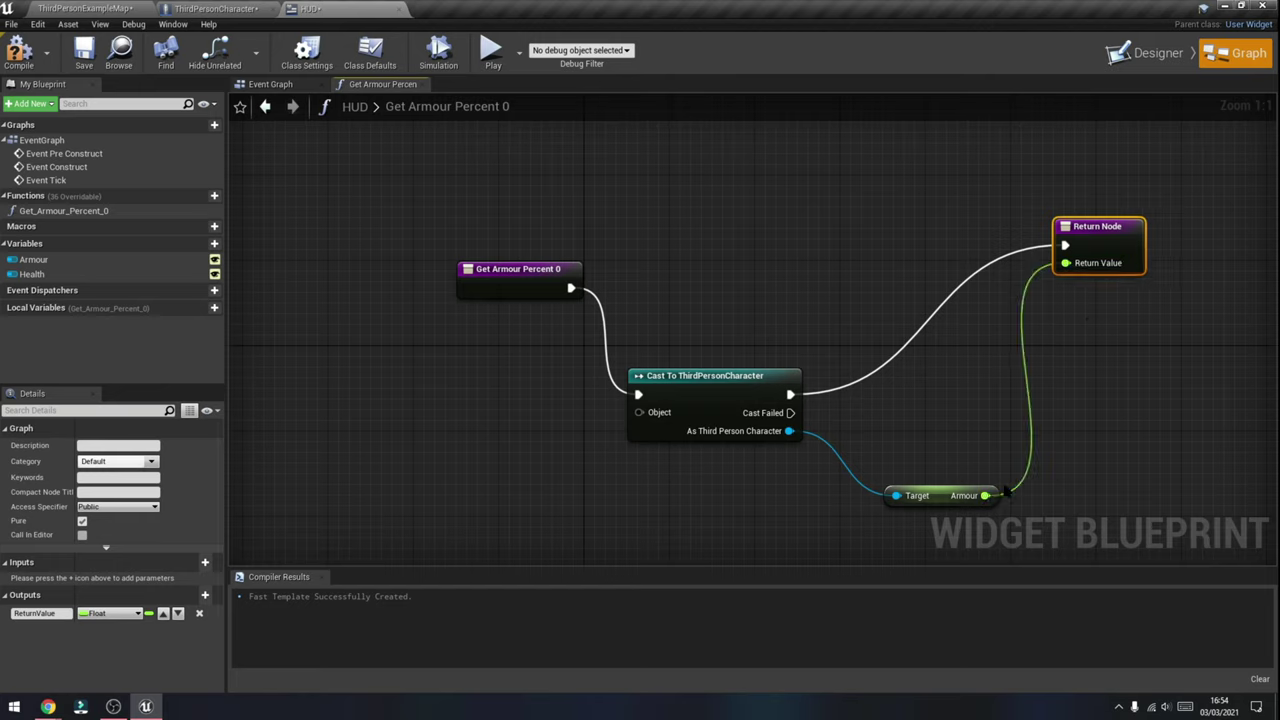
- Add a Get Player Character node as the cast's Object input and place it below the entry node
drag(639, 412, 519, 431)
text(get player)
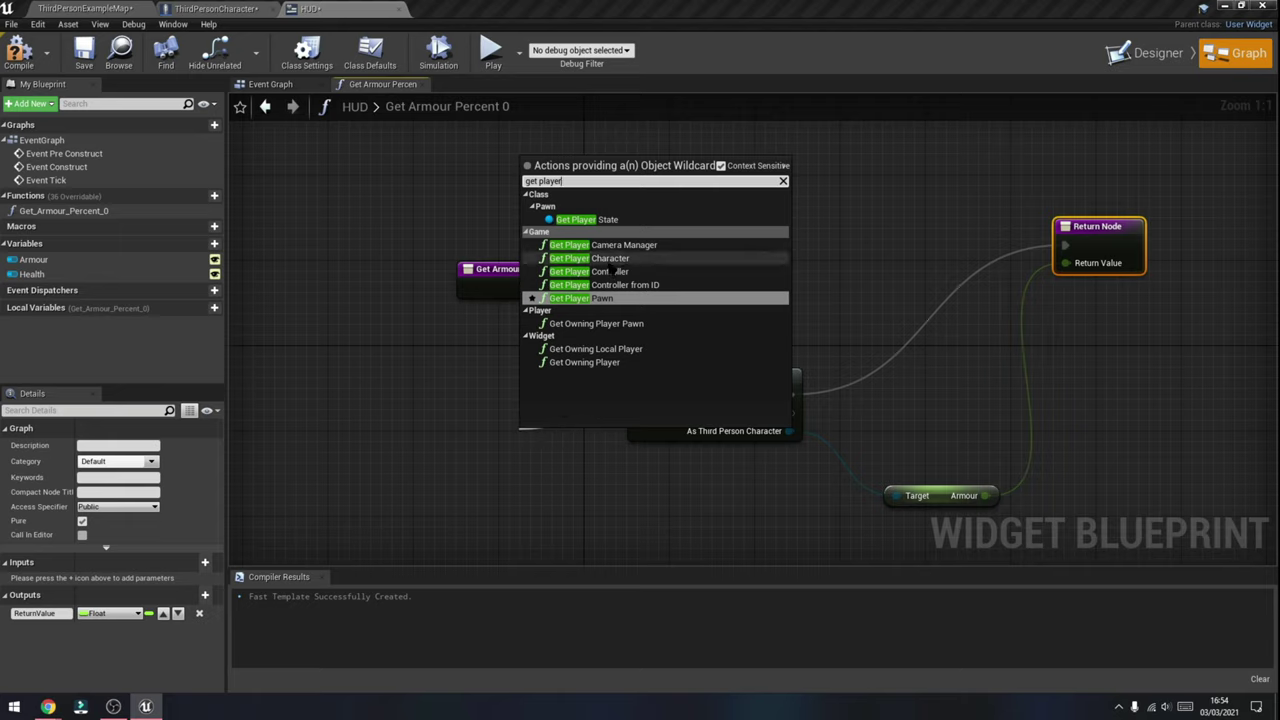
click(588, 258)
drag(568, 428, 466, 453)
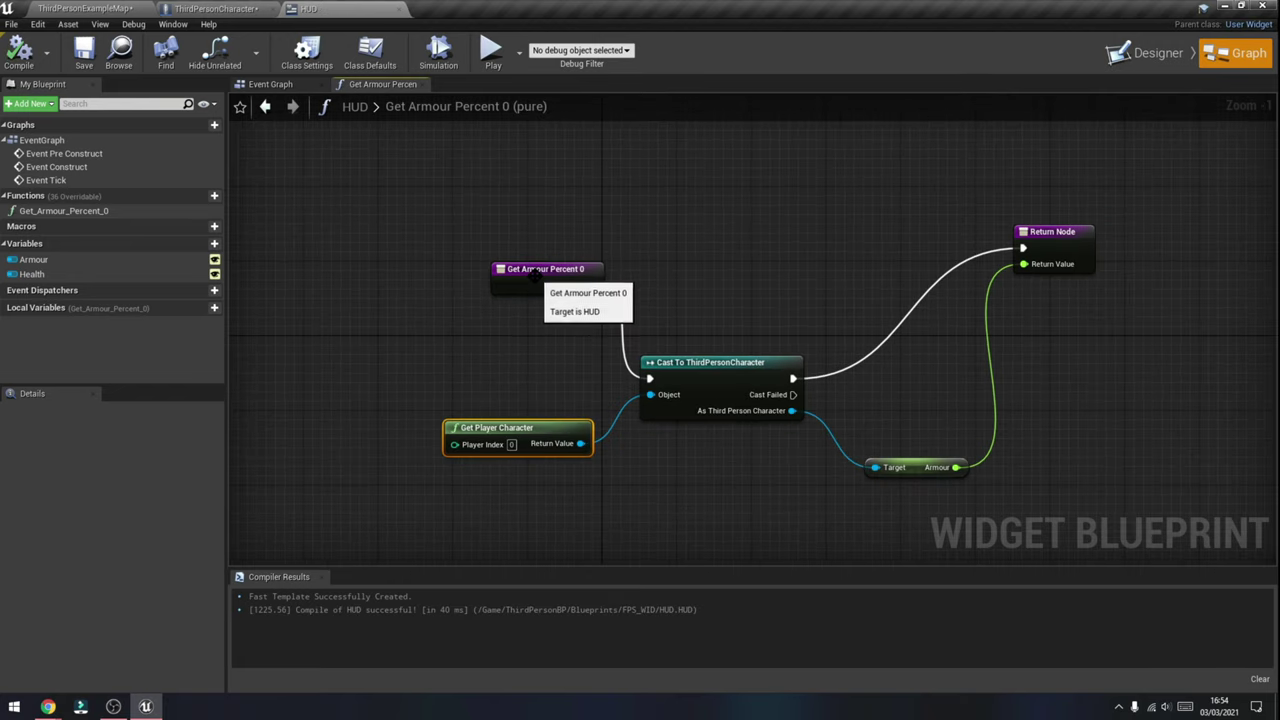
- Tidy the layout of the Armour binding's nodes, and compile and save the HUD widget
drag(537, 276, 507, 298)
drag(489, 429, 498, 429)
drag(696, 375, 733, 212)
mouse_move(921, 463)
mouse_down()
mouse_move(895, 398)
mouse_move(902, 450)
mouse_up()
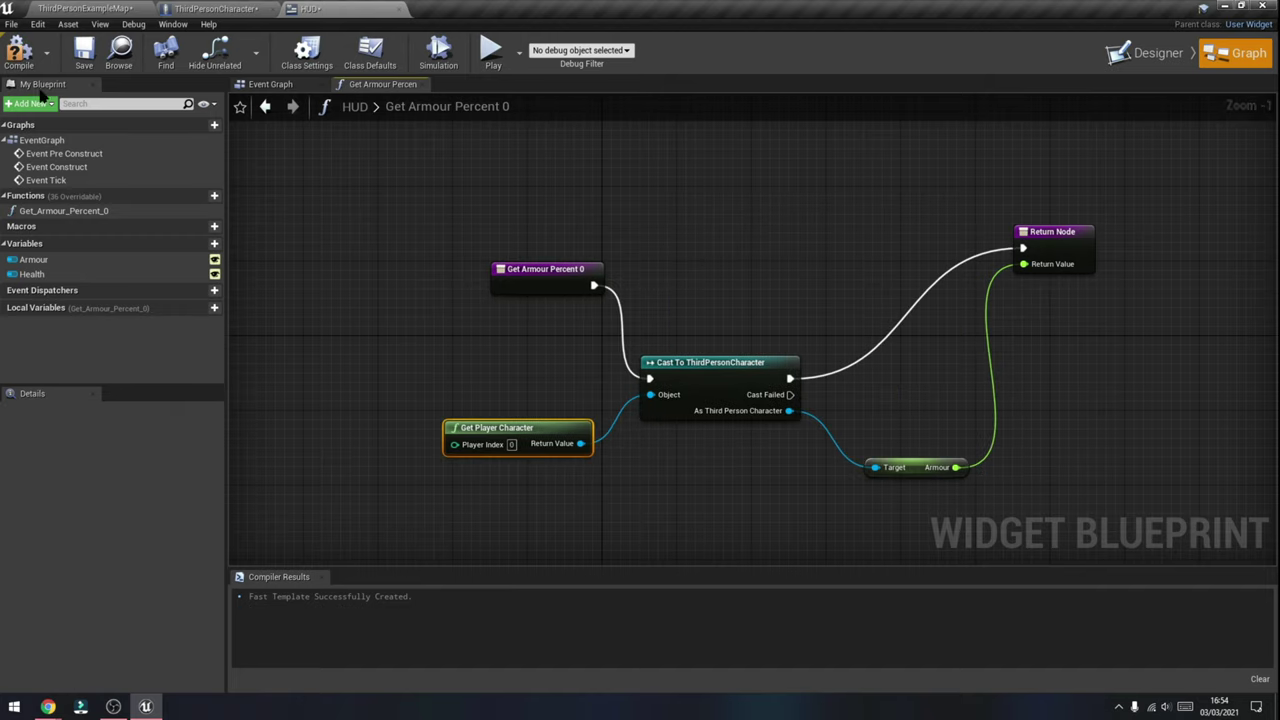
click(18, 52)
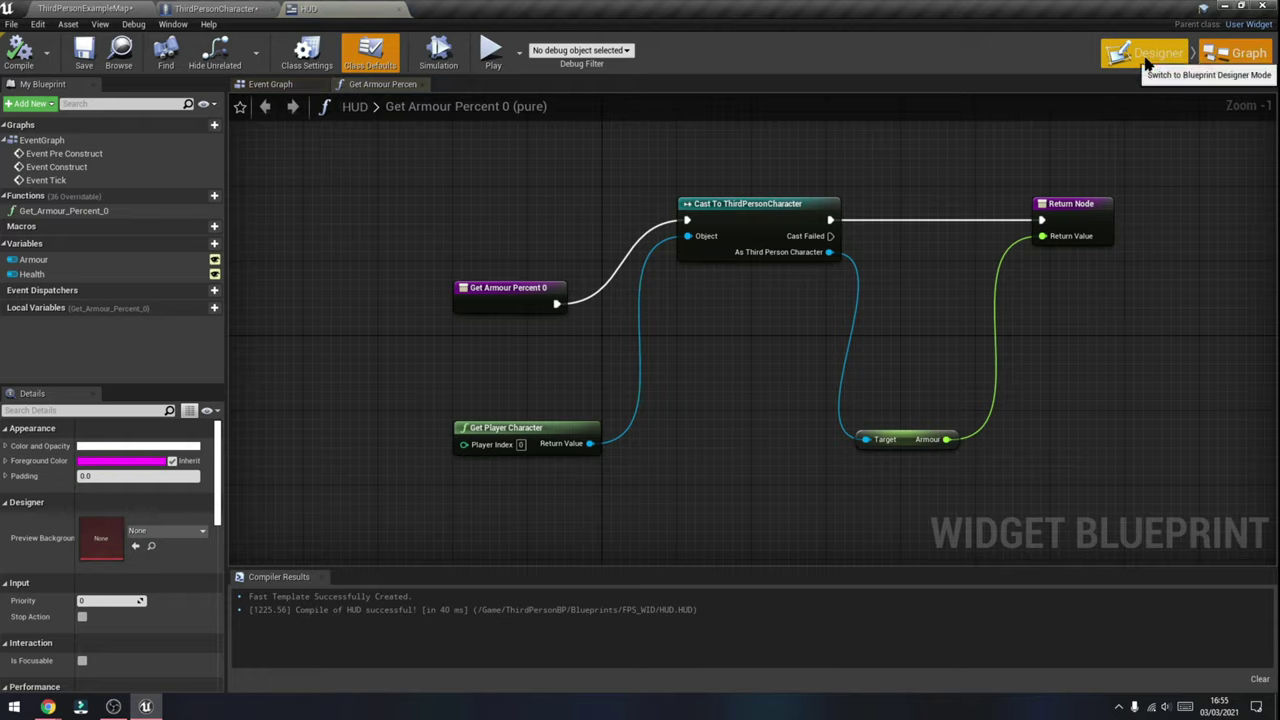
- Create a binding for the Health bar's percent and move its entry and return nodes apart
click(1147, 60)
click(1225, 53)
click(1155, 55)
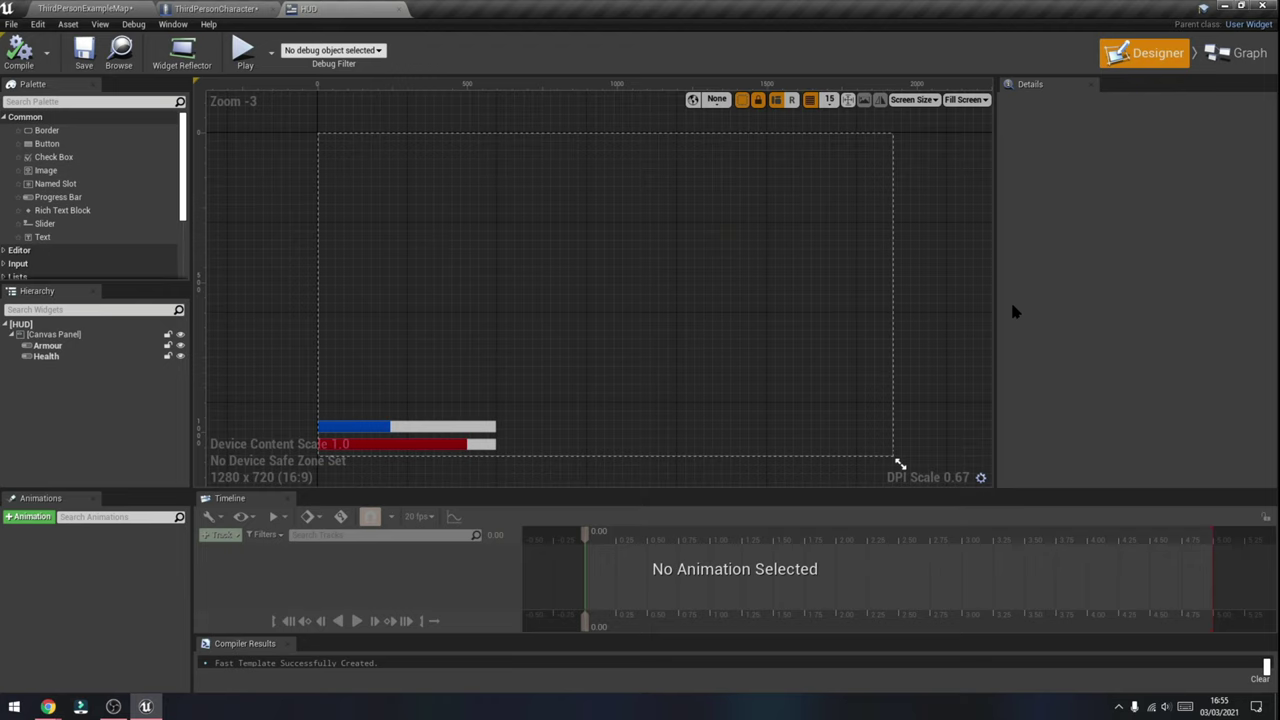
click(428, 430)
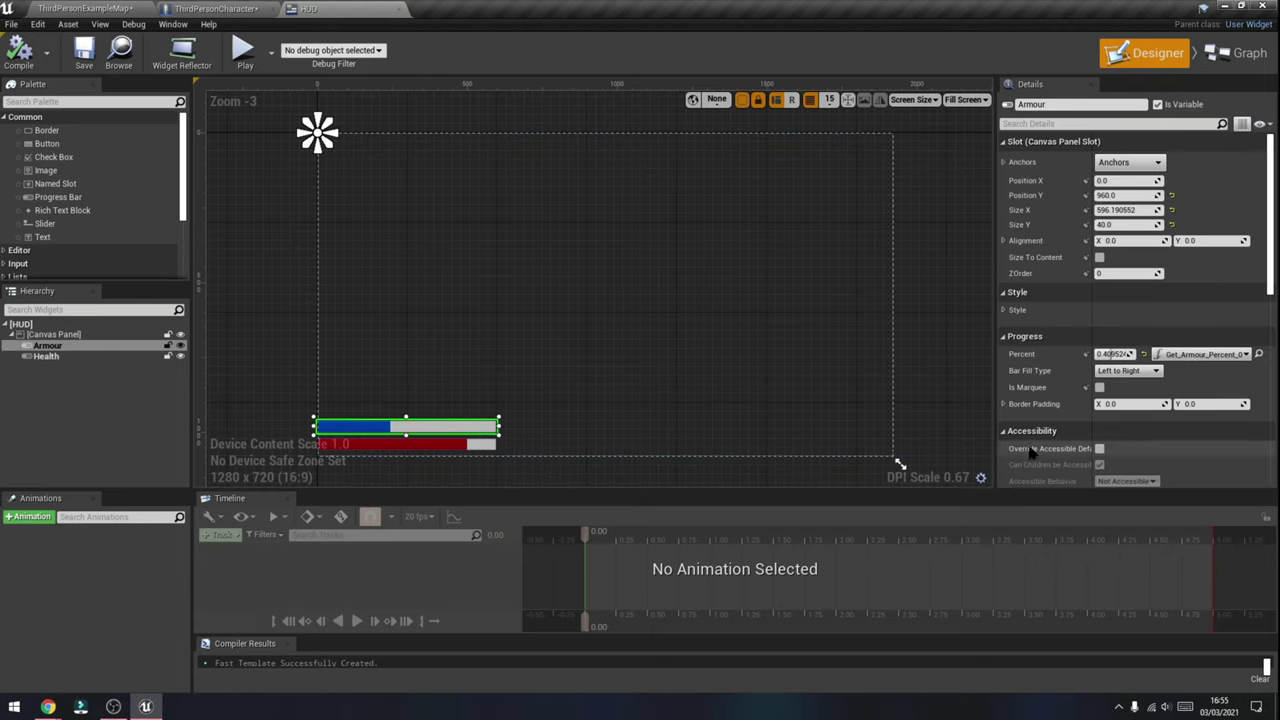
click(424, 444)
click(1248, 354)
click(1228, 366)
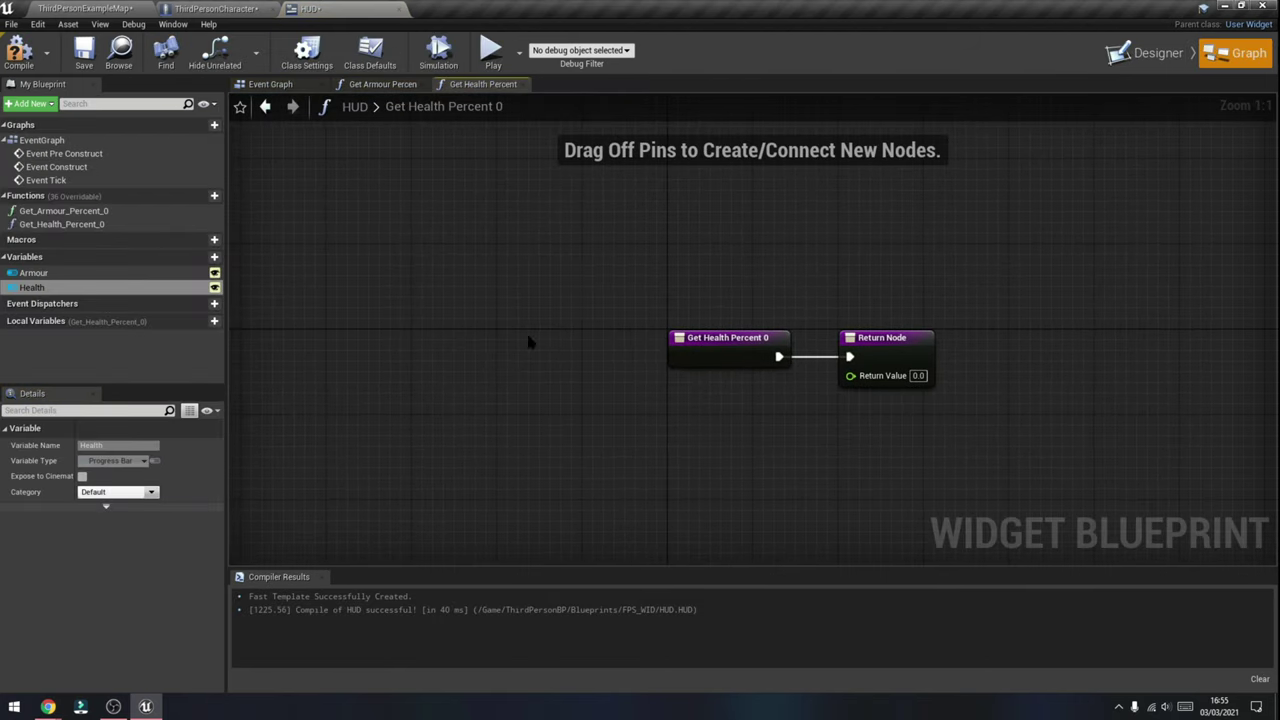
drag(729, 335, 559, 293)
drag(882, 337, 967, 273)
mouse_move(608, 314)
mouse_down()
mouse_move(636, 335)
mouse_move(651, 386)
mouse_up()
text(cast to th)
text(ird)
click(766, 454)
key(ctrl+z)
- Insert a Cast To ThirdPersonCharacter node after the Health binding's entry node and get the Health variable from it
drag(608, 314, 662, 398)
text(cast third)
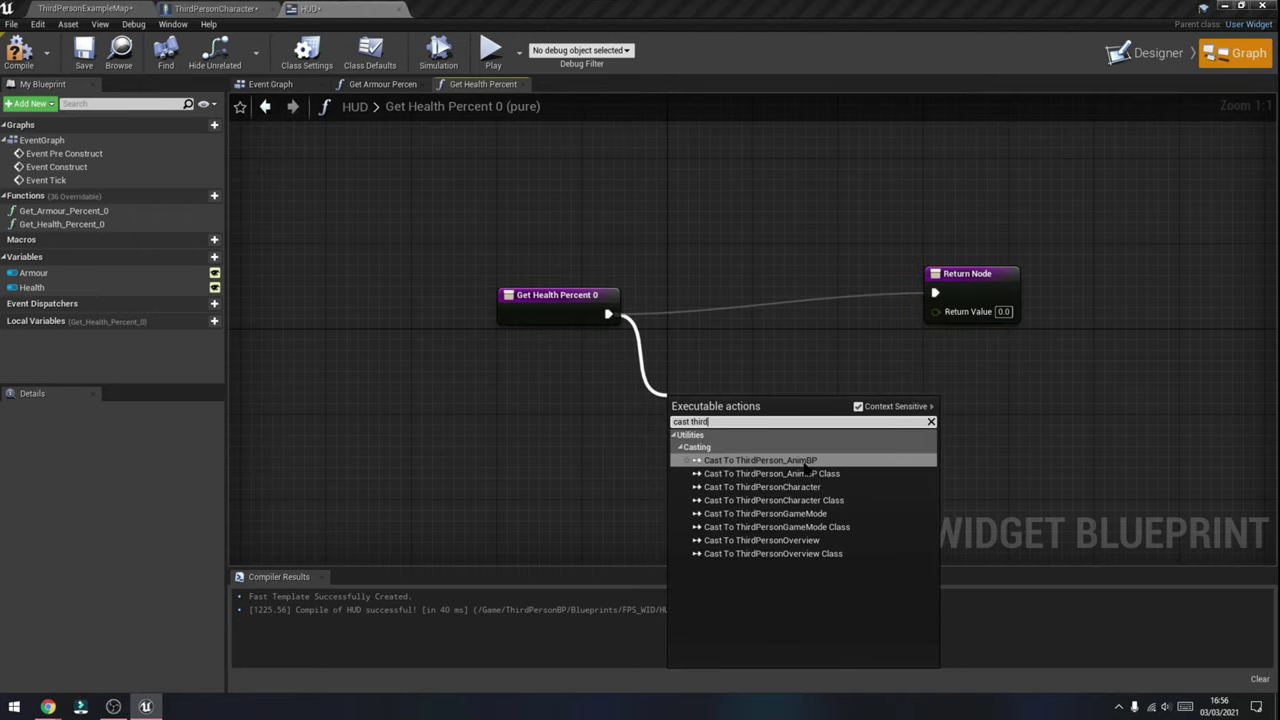
click(788, 487)
drag(830, 457, 906, 491)
text(get heal)
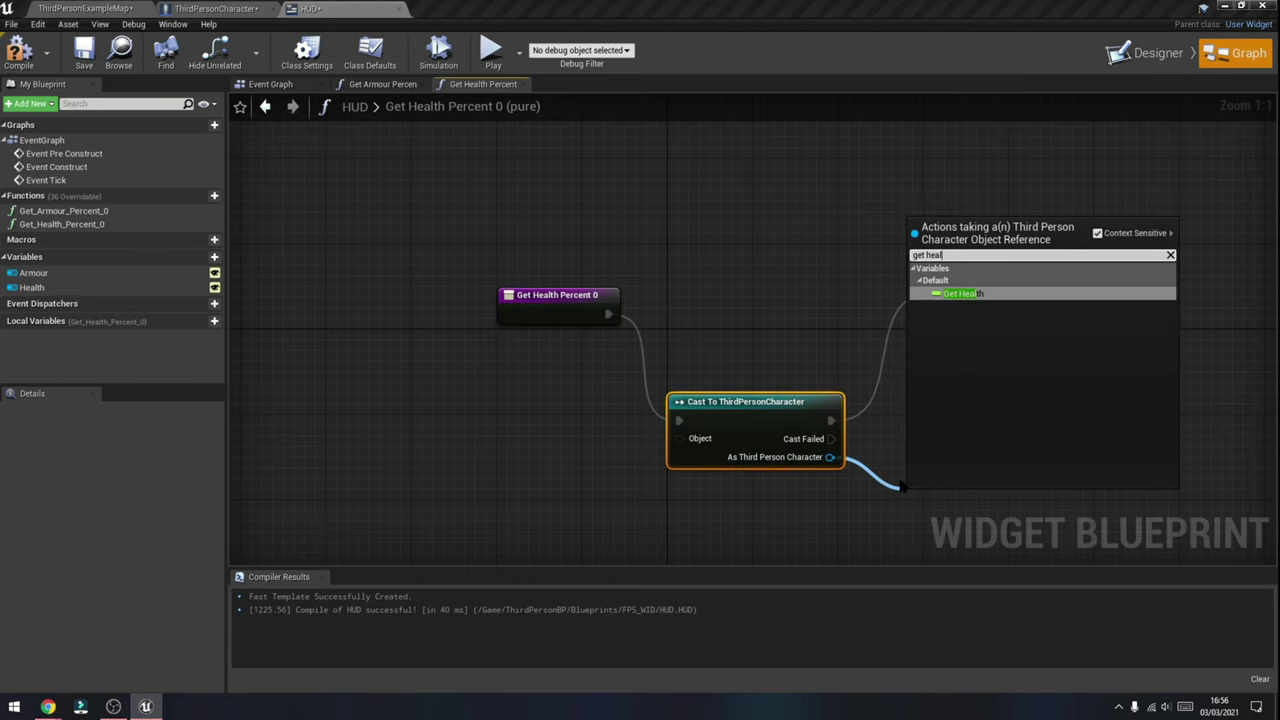
click(982, 294)
- Feed a Get Player Character node into the cast's Object input and connect Health to the Return Node's Return Value
drag(680, 438, 578, 474)
text(get play)
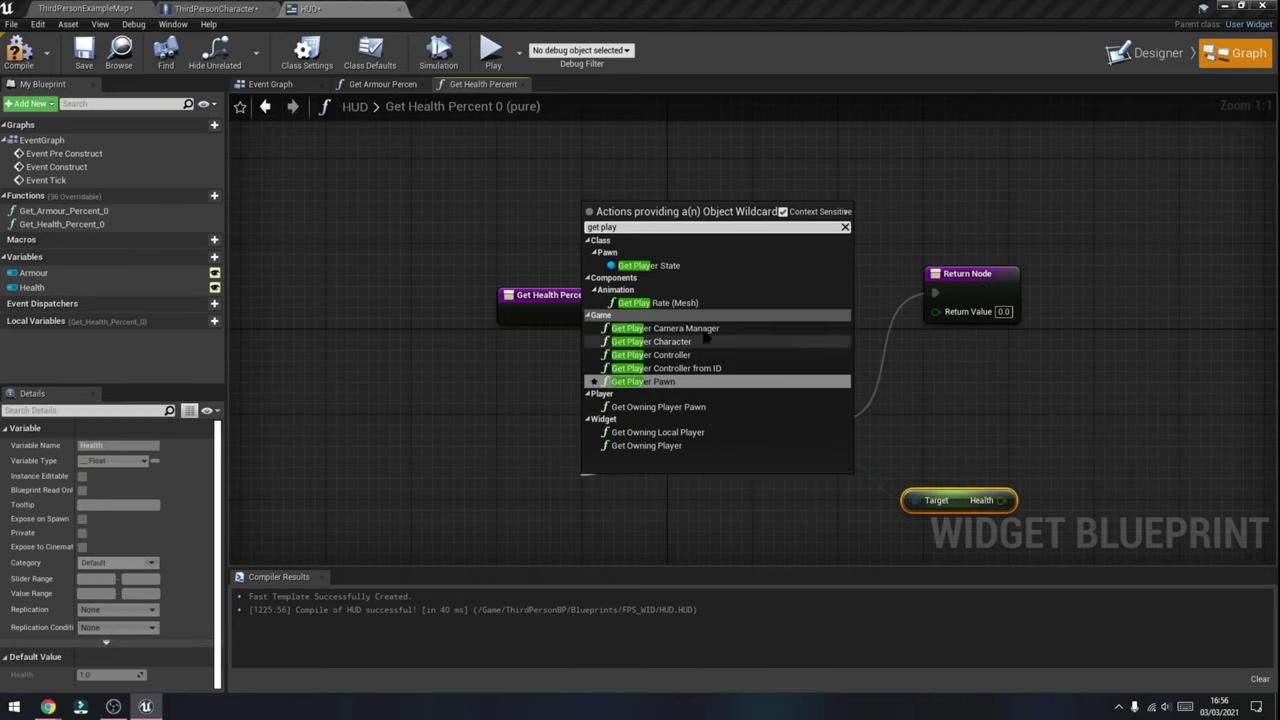
click(706, 339)
drag(1001, 500, 935, 311)
- Tidy the Health binding's entry, cast and return nodes, and compile and save the HUD widget
drag(582, 298, 486, 213)
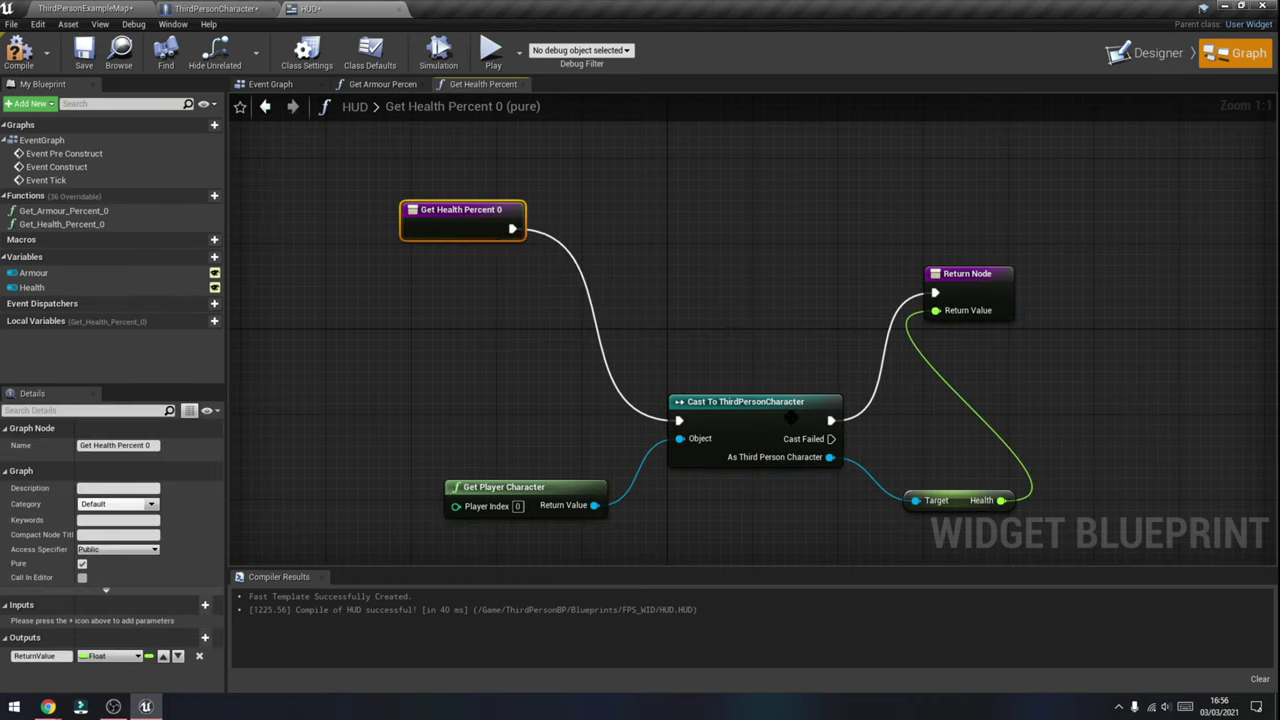
drag(774, 402, 708, 275)
drag(975, 274, 1039, 242)
drag(710, 273, 714, 222)
drag(916, 500, 781, 276)
click(606, 292)
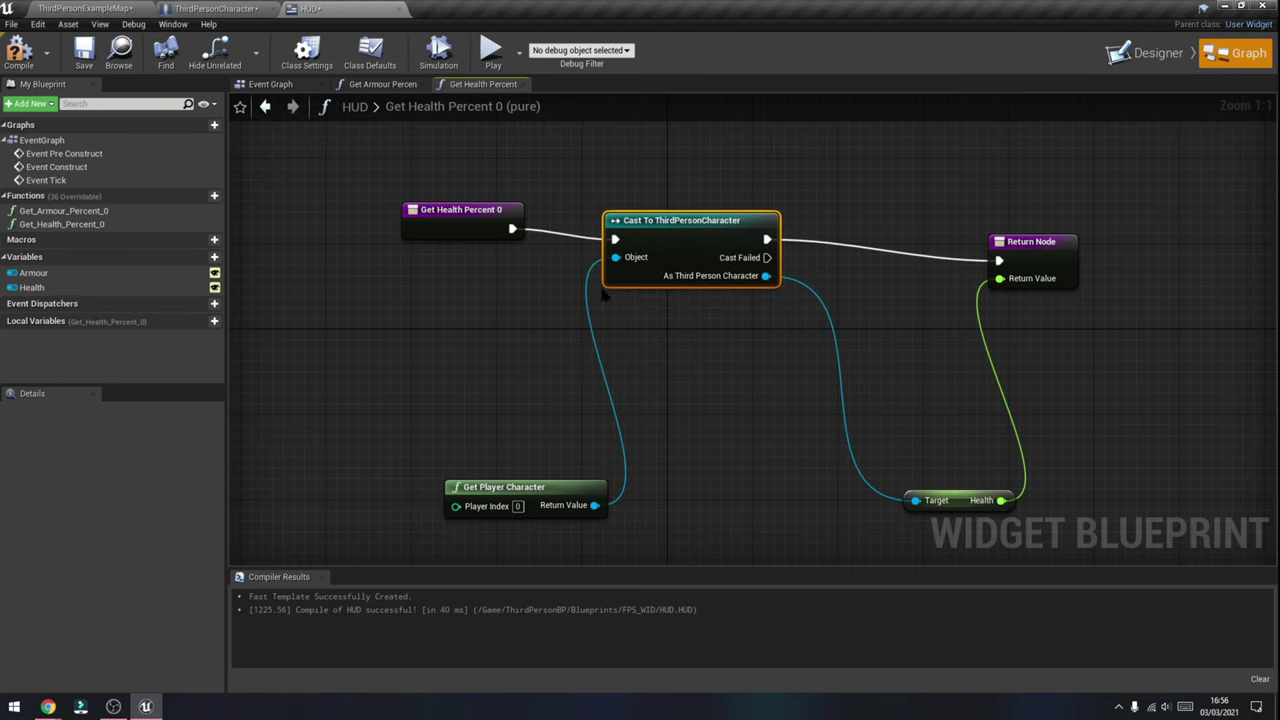
click(20, 55)
click(85, 56)
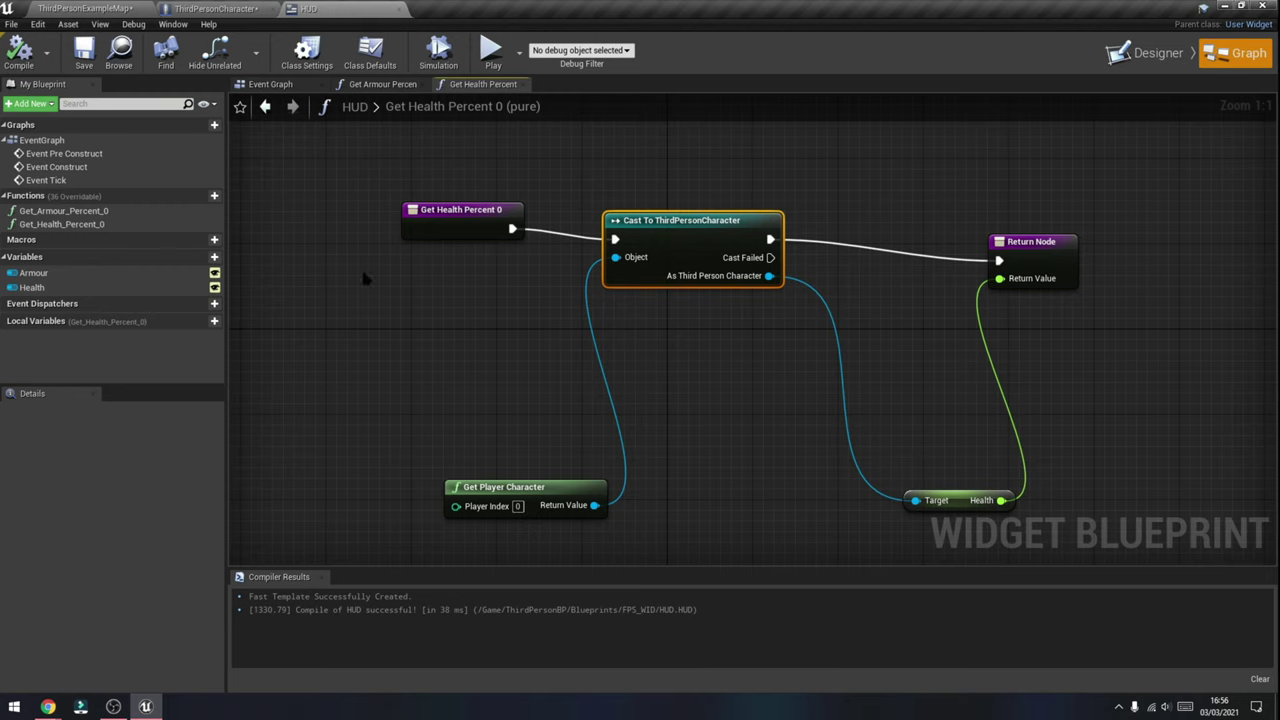
- Return to the HUD's design view and anchor the Health bar to the canvas's bottom-left corner
click(380, 84)
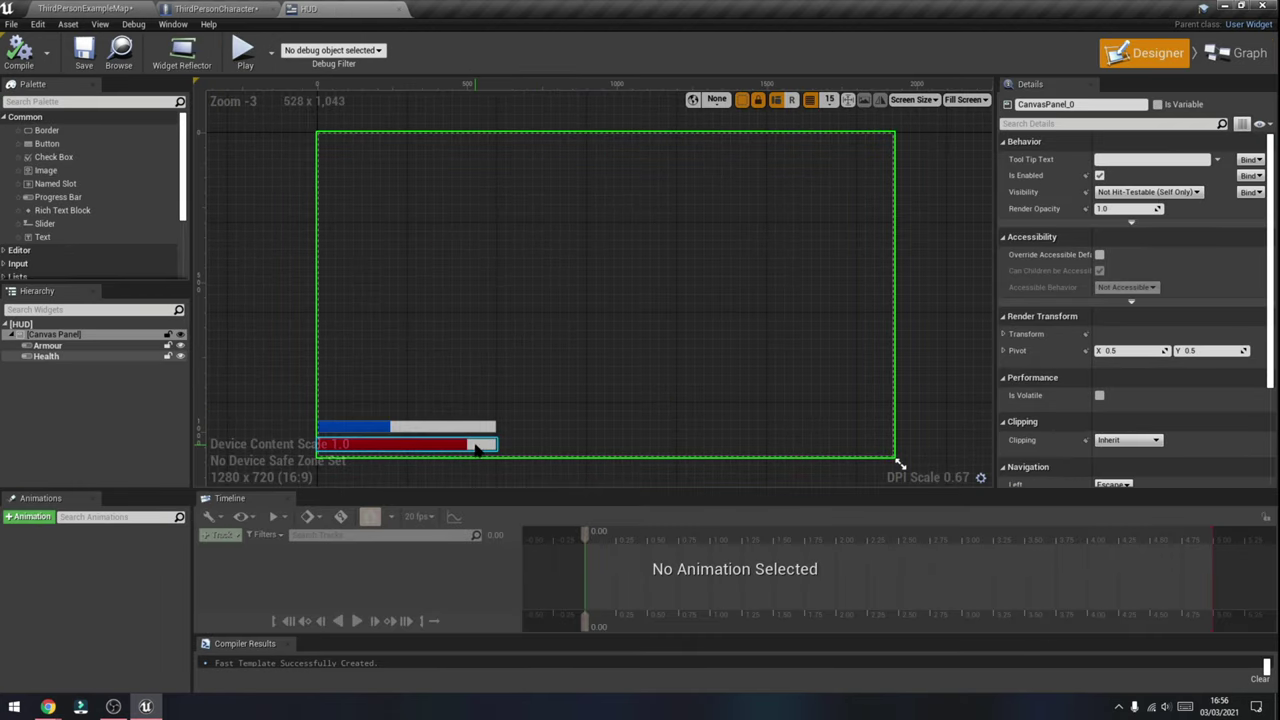
click(485, 444)
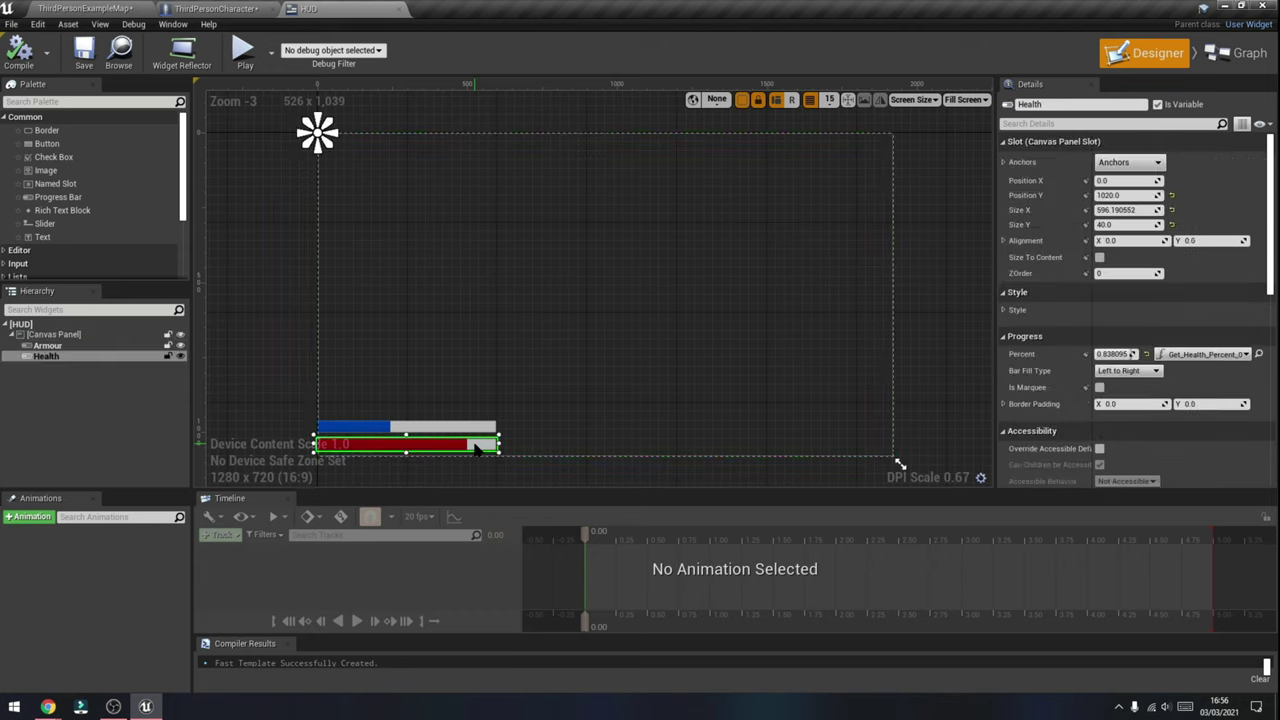
click(1125, 163)
click(1109, 308)
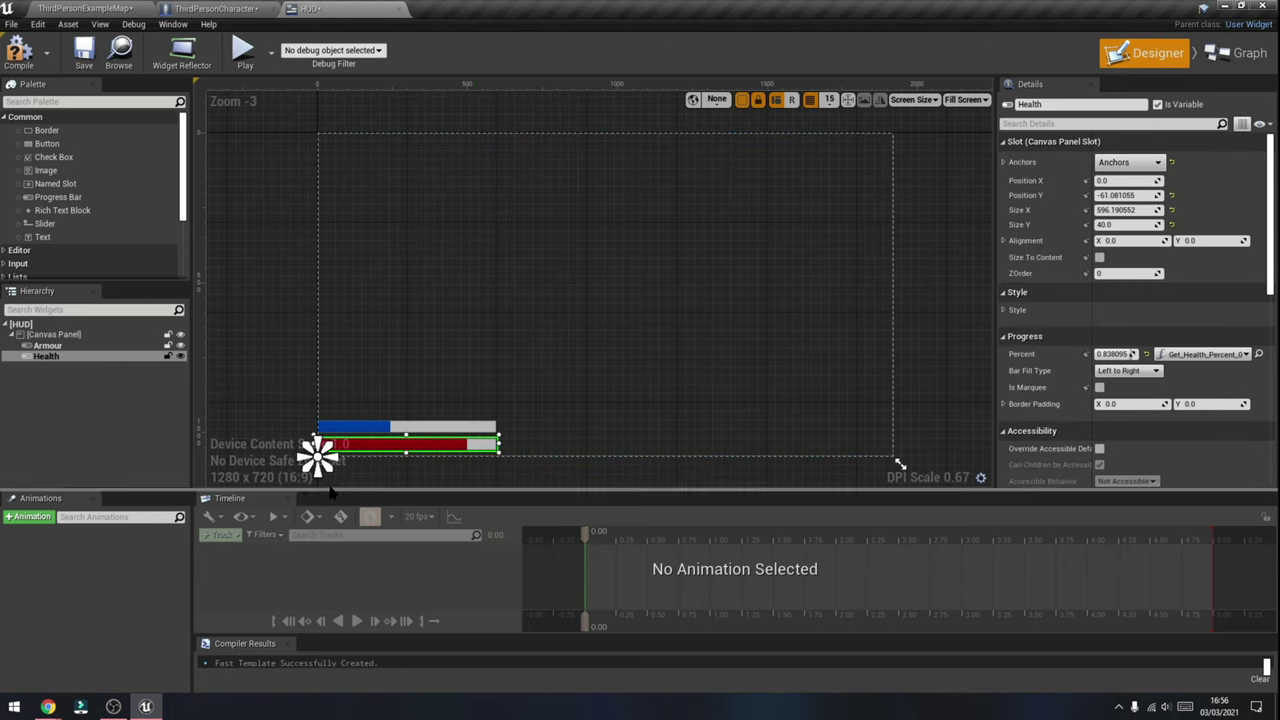
- Anchor the Armour bar to the canvas's bottom-left corner and save the HUD widget
click(47, 345)
click(1125, 163)
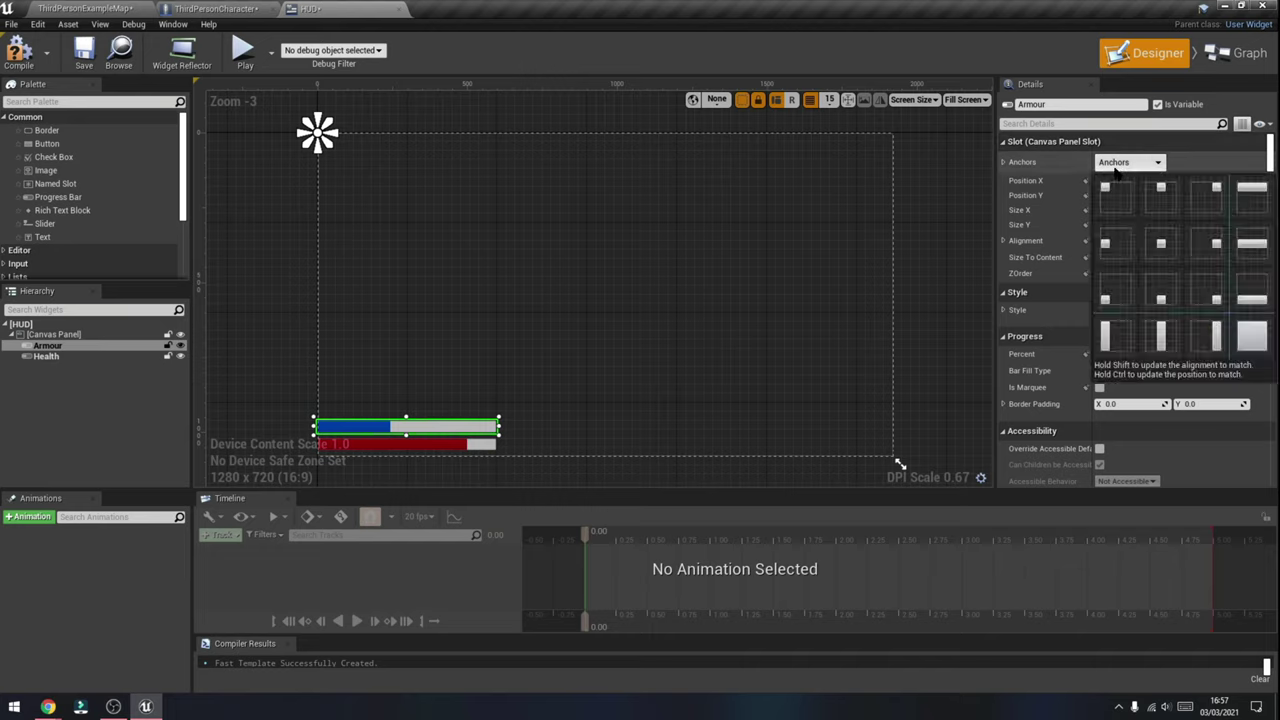
click(1111, 290)
click(600, 380)
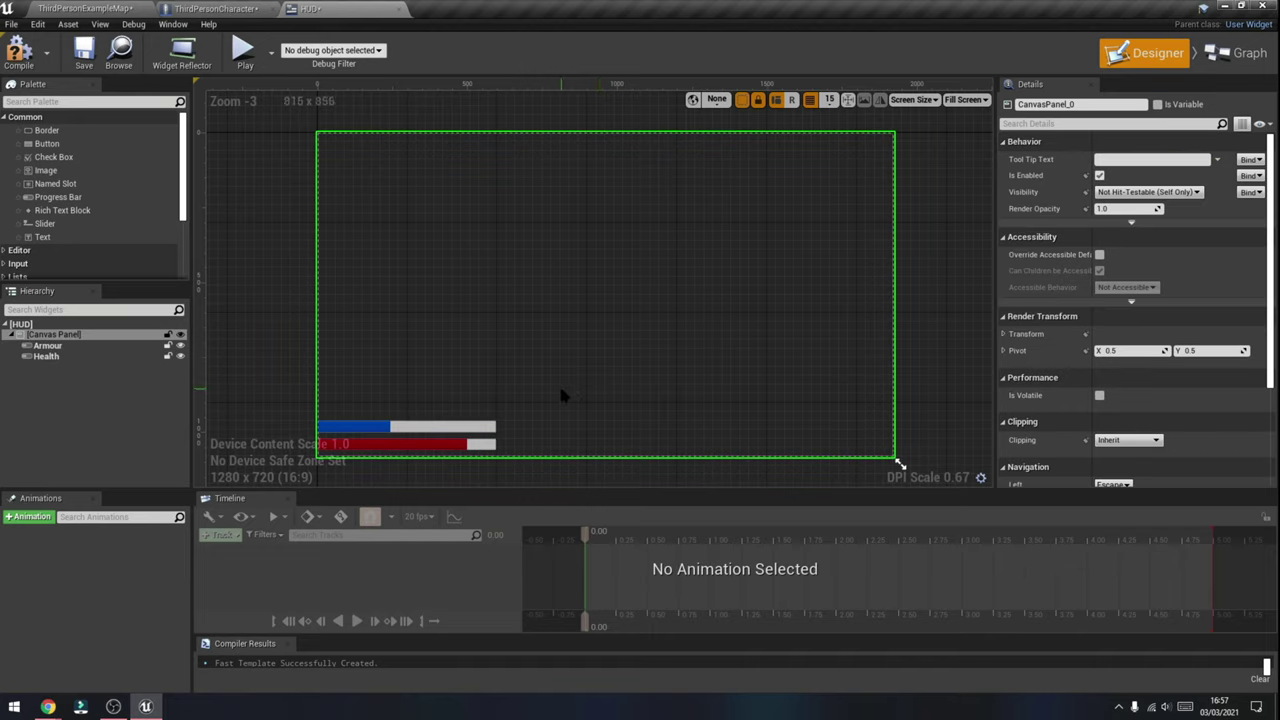
click(924, 349)
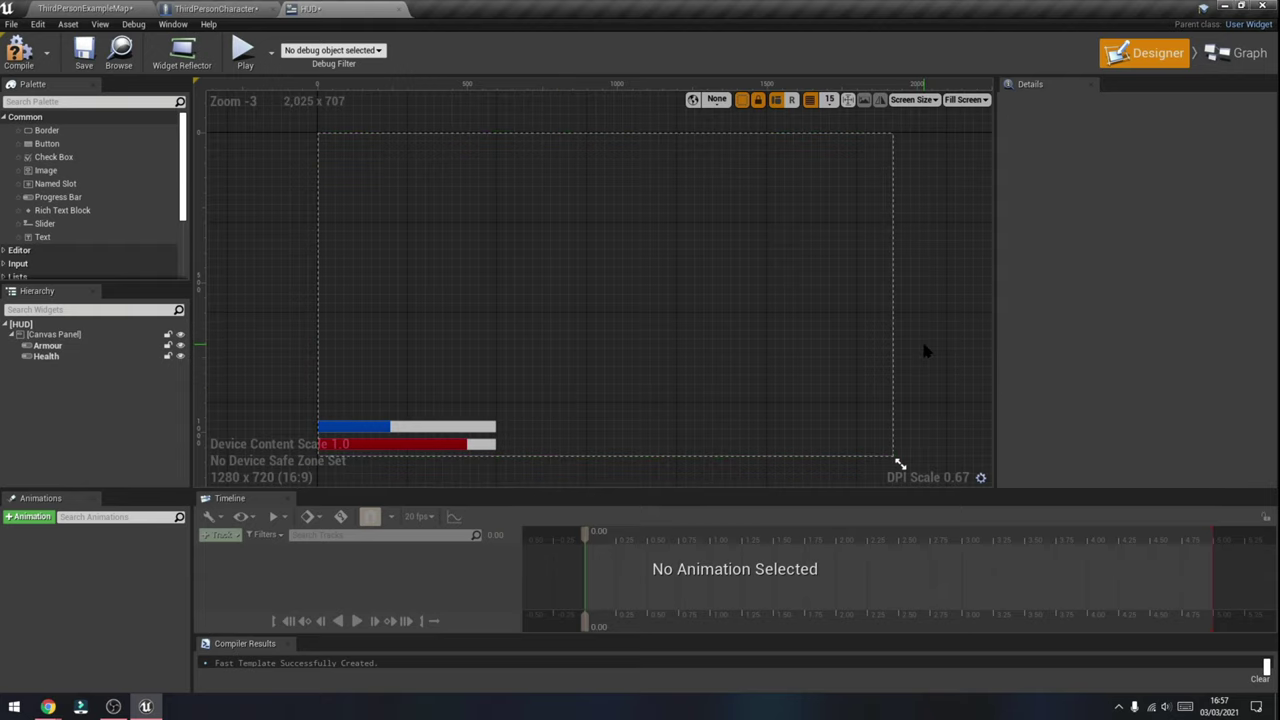
click(86, 50)
- Play-test ThirdPersonExampleMap, walk the character around to check for the HUD, and stop the session
click(94, 12)
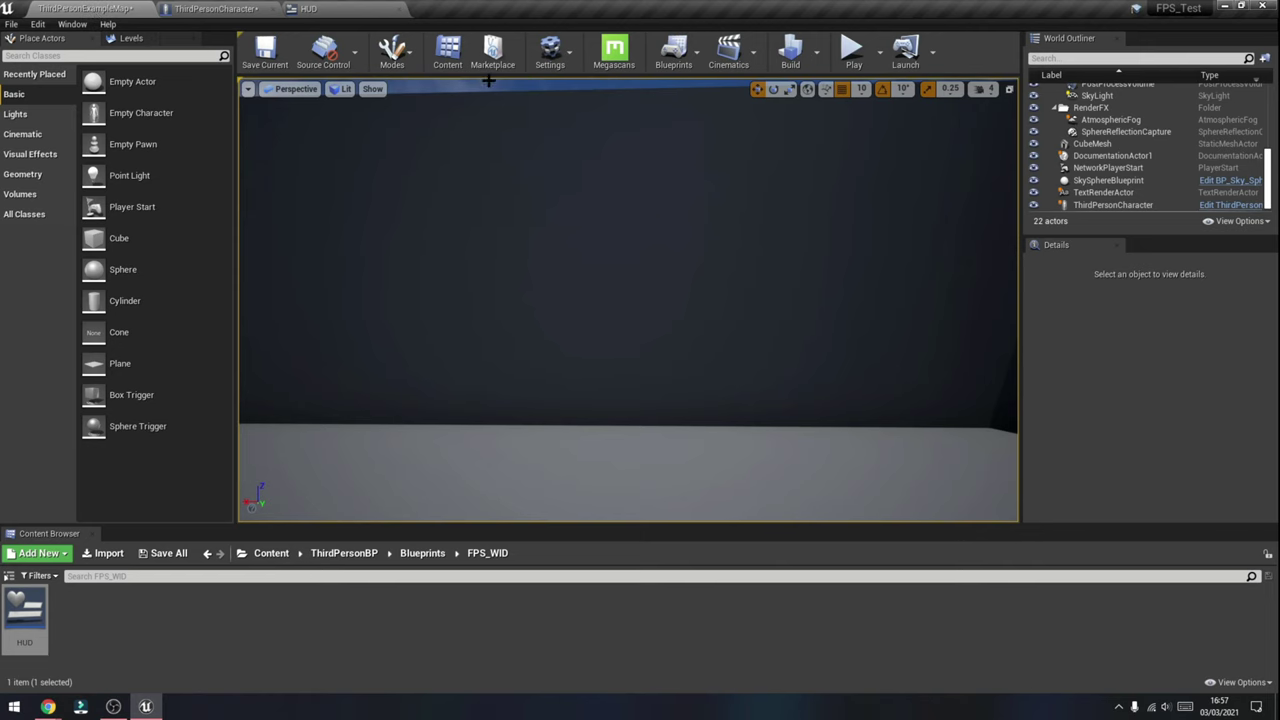
click(851, 55)
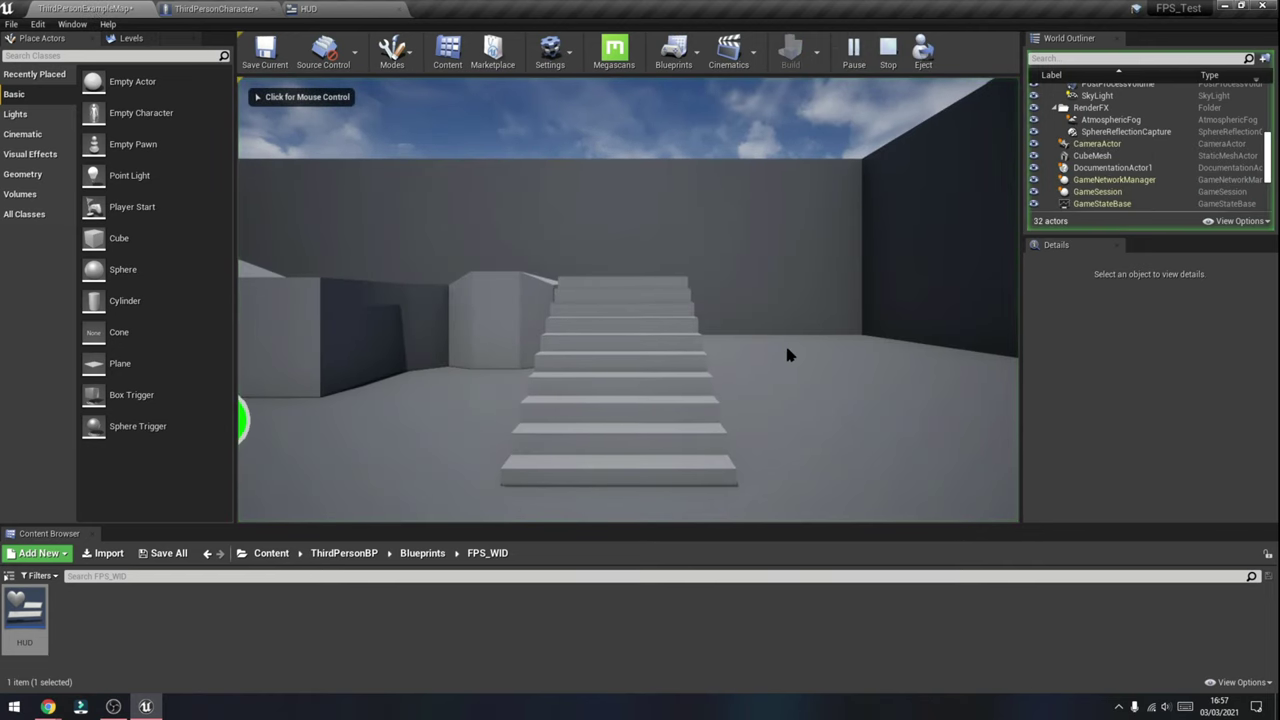
key(Escape)
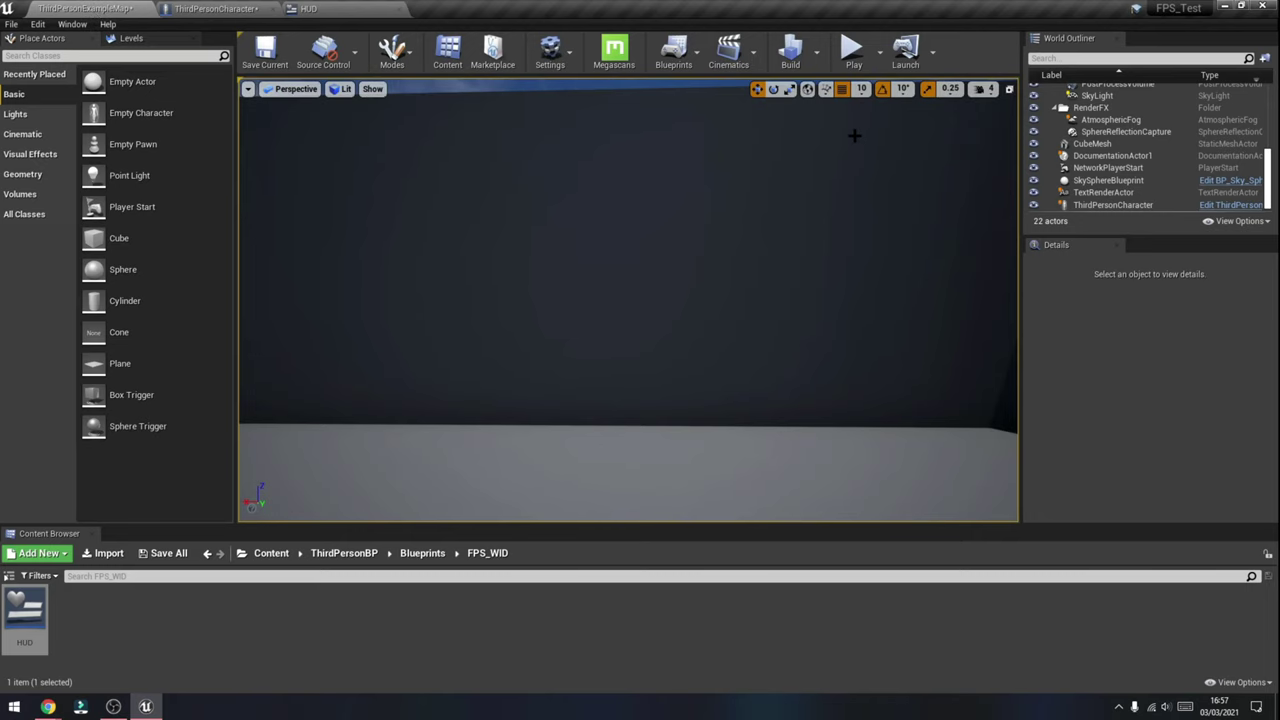
click(851, 52)
click(784, 342)
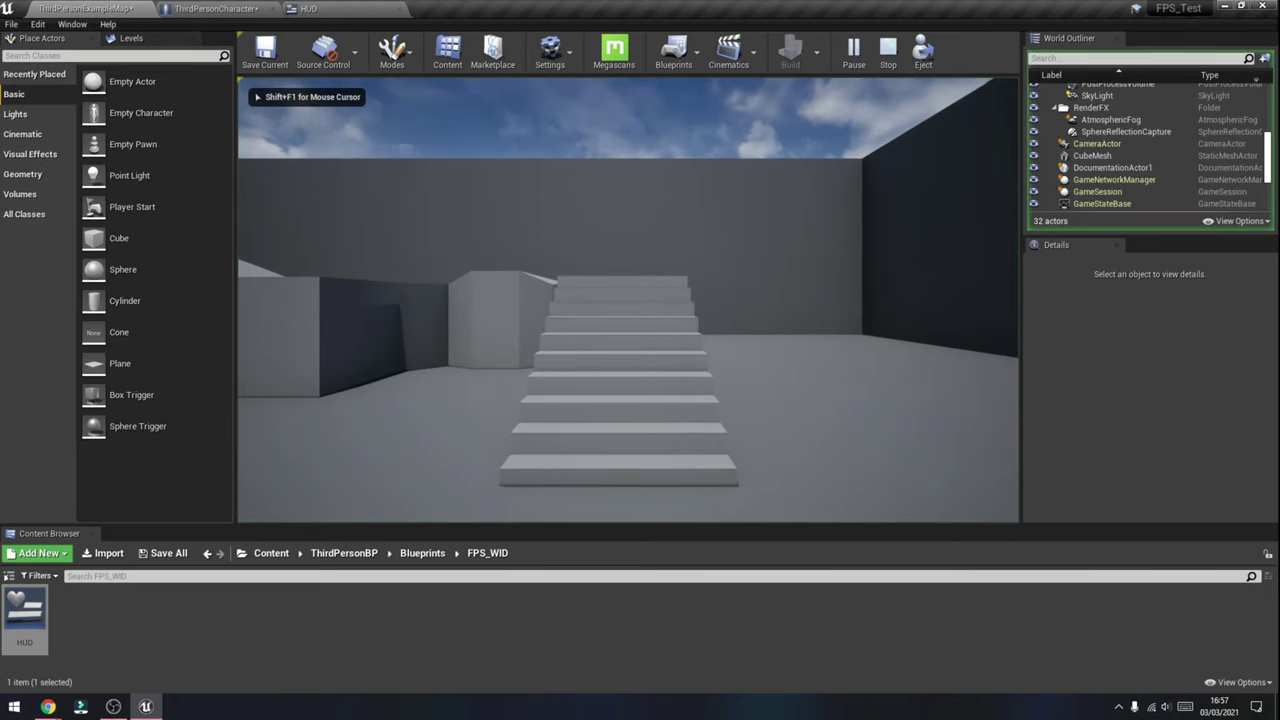
key(w)
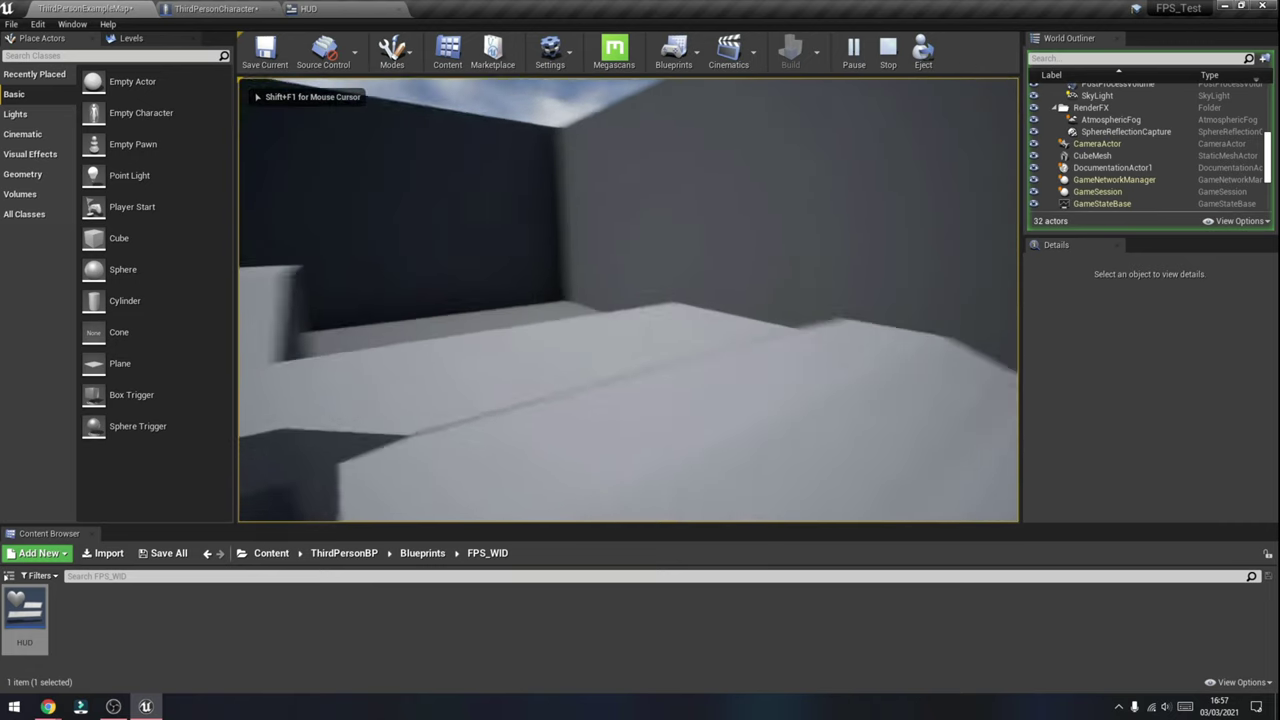
key(Escape)
click(326, 9)
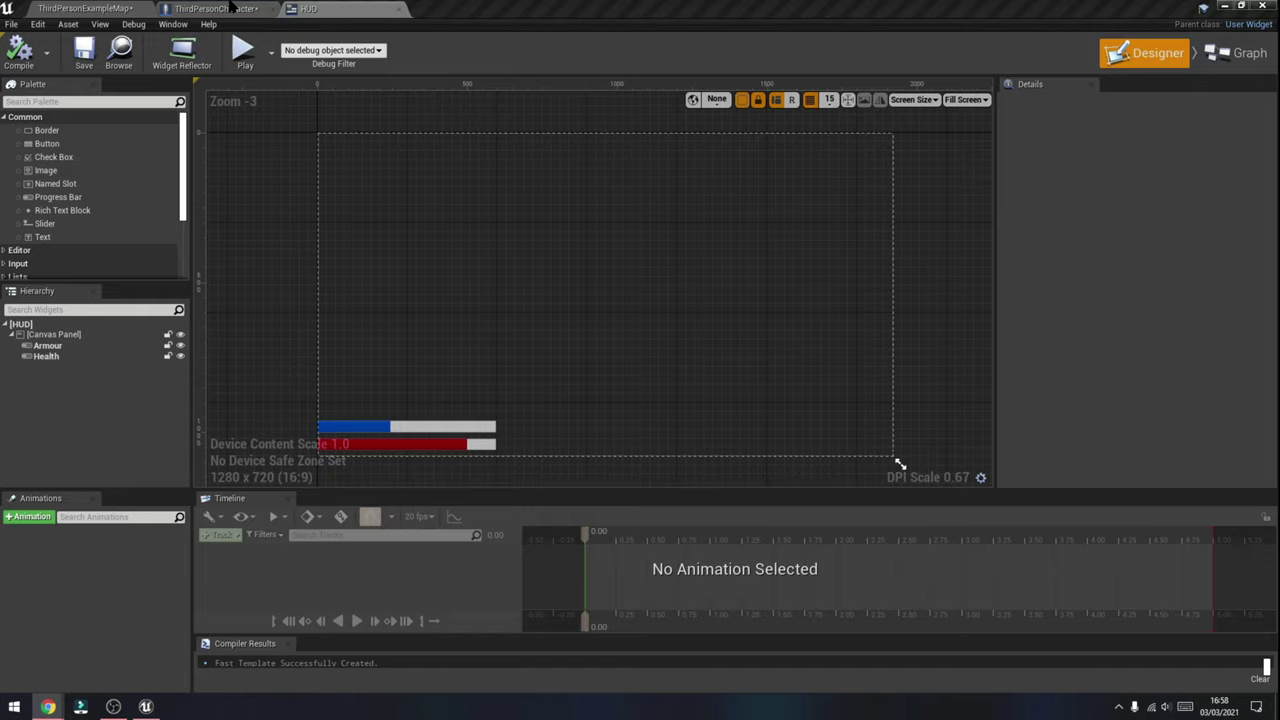
click(230, 7)
click(63, 7)
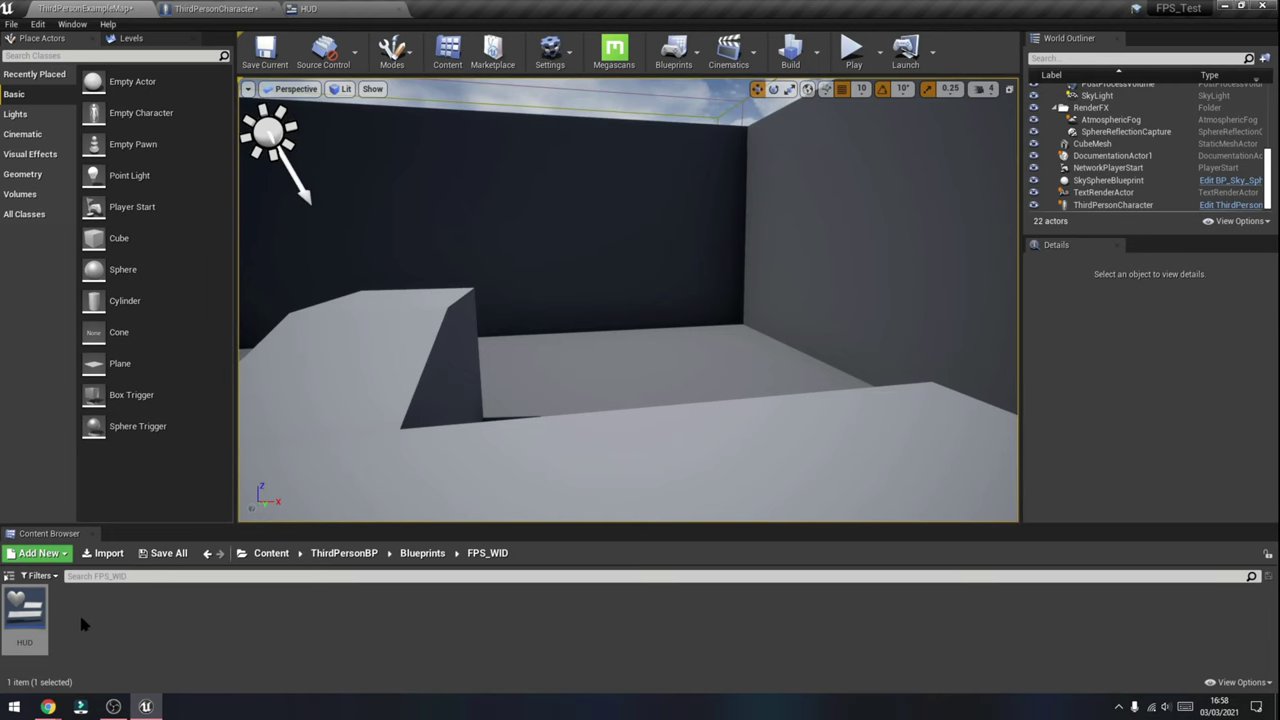
click(424, 554)
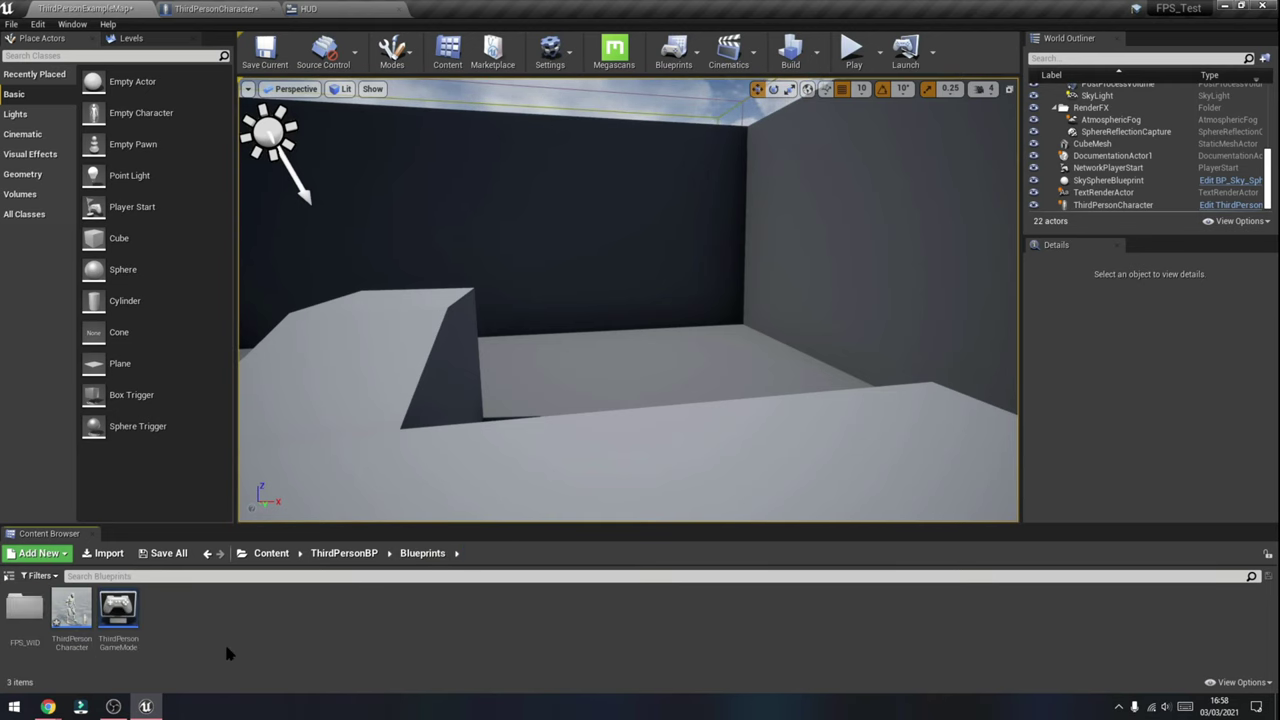
double_click(75, 608)
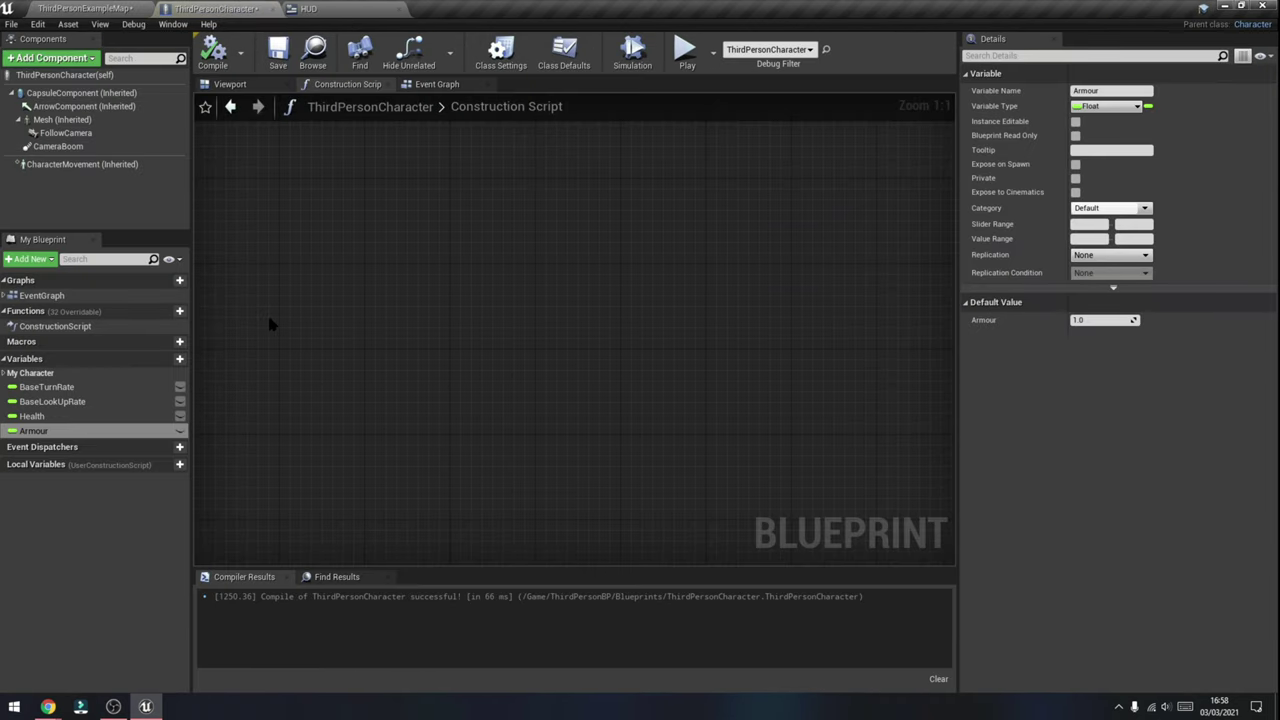
scroll(380, 268, down, 2)
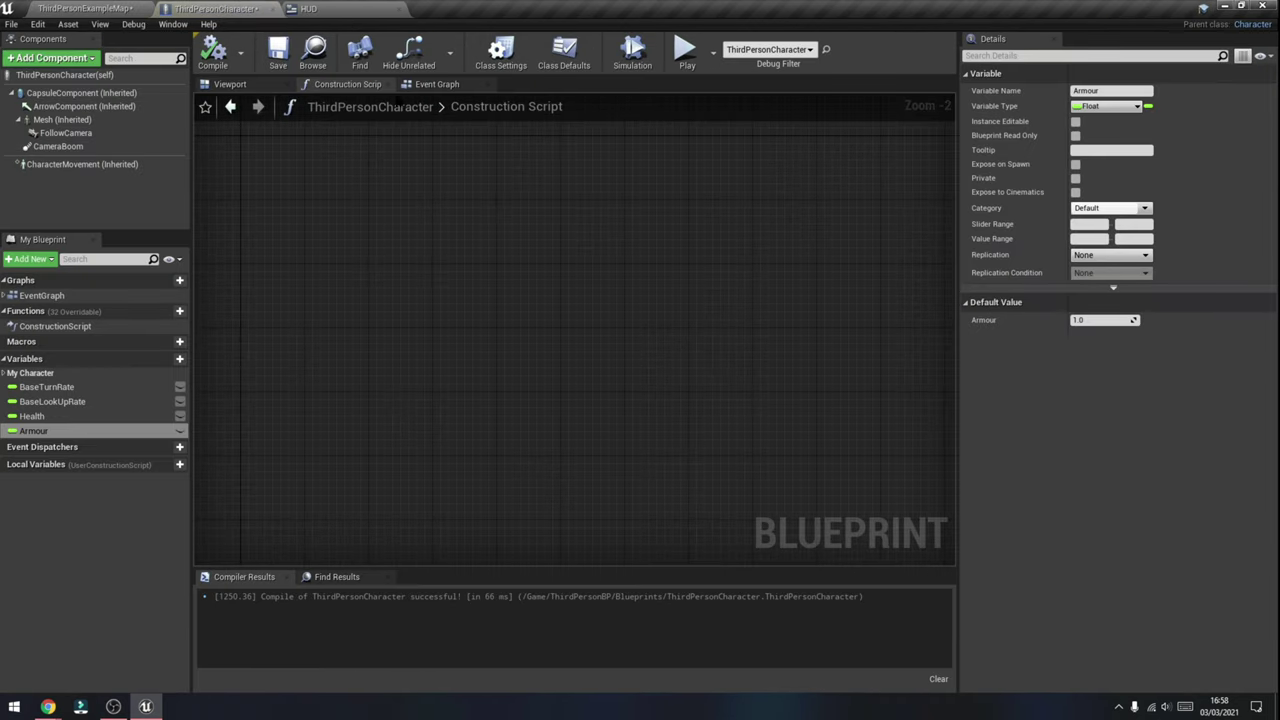
click(433, 84)
scroll(516, 391, up, 2)
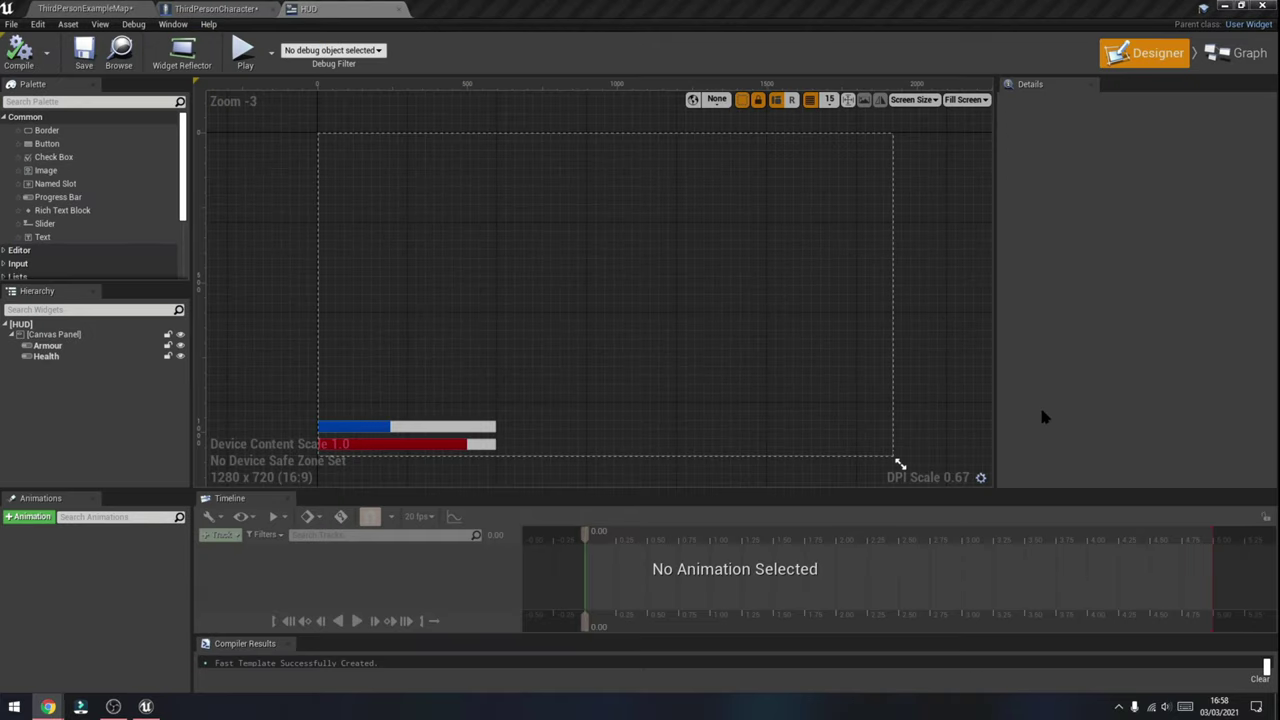
- Open the ThirdPersonCharacter blueprint from the Blueprints folder and show its Event Graph
click(230, 8)
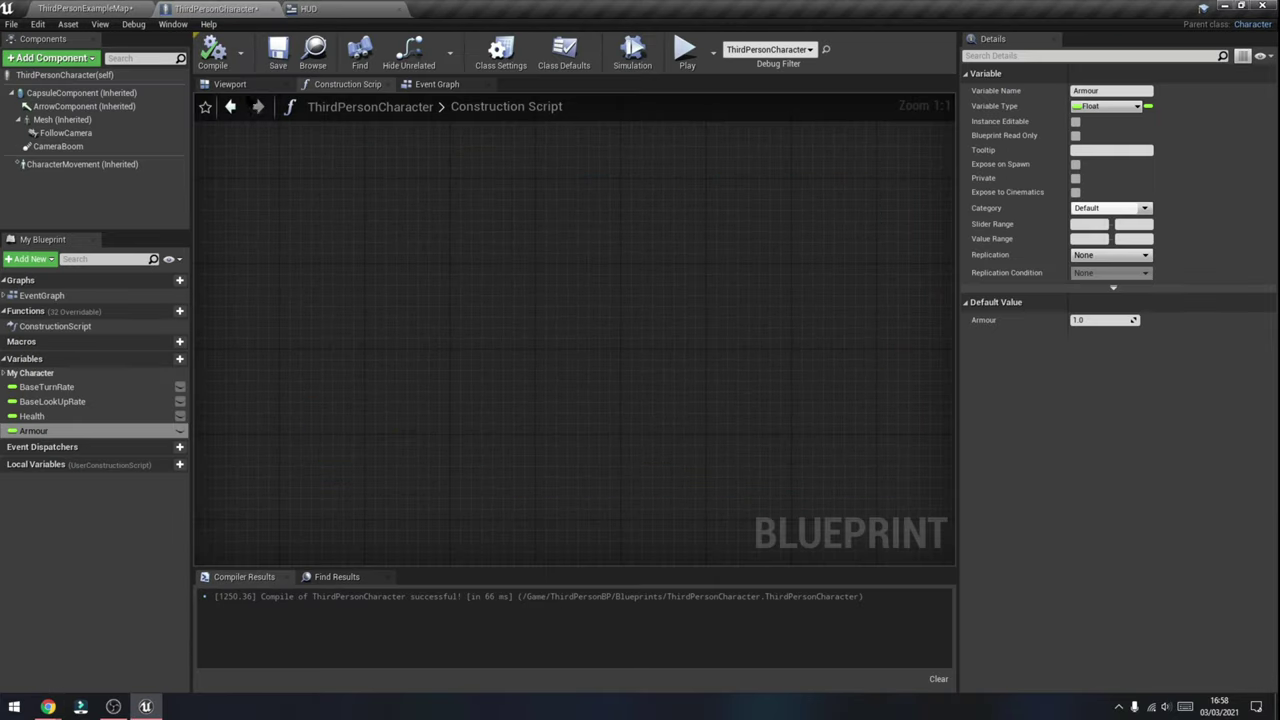
click(76, 8)
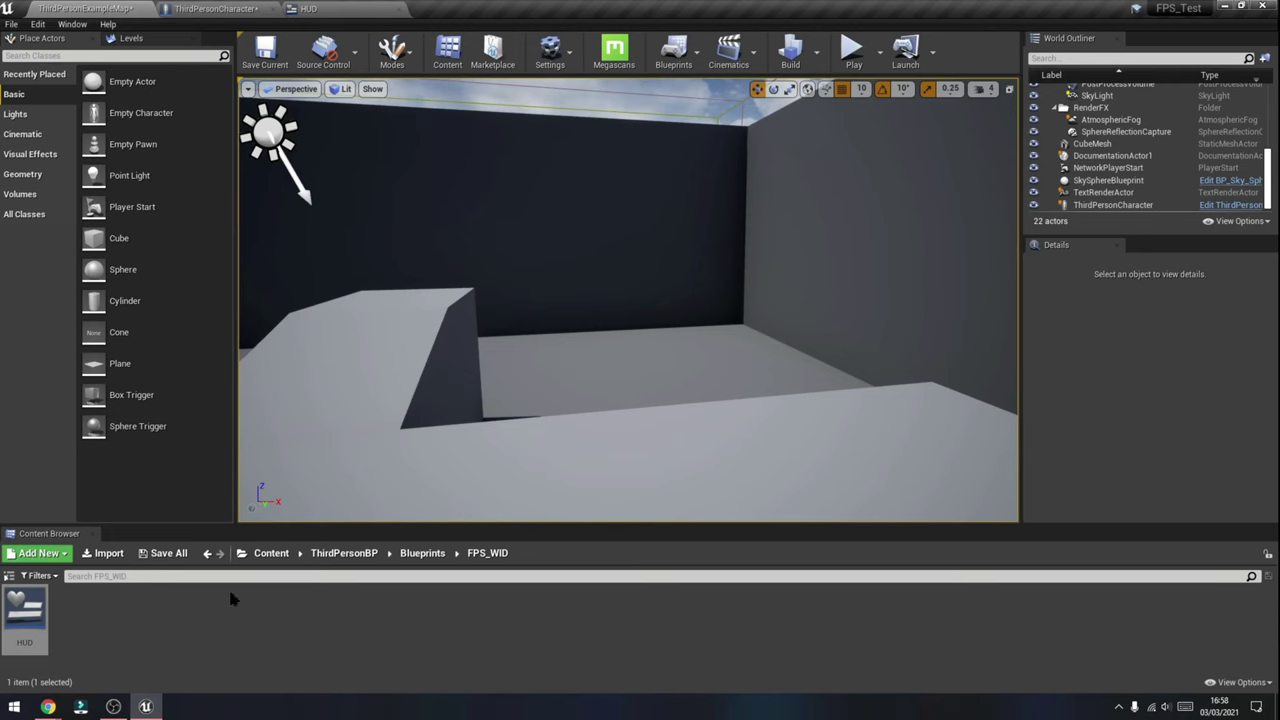
click(422, 553)
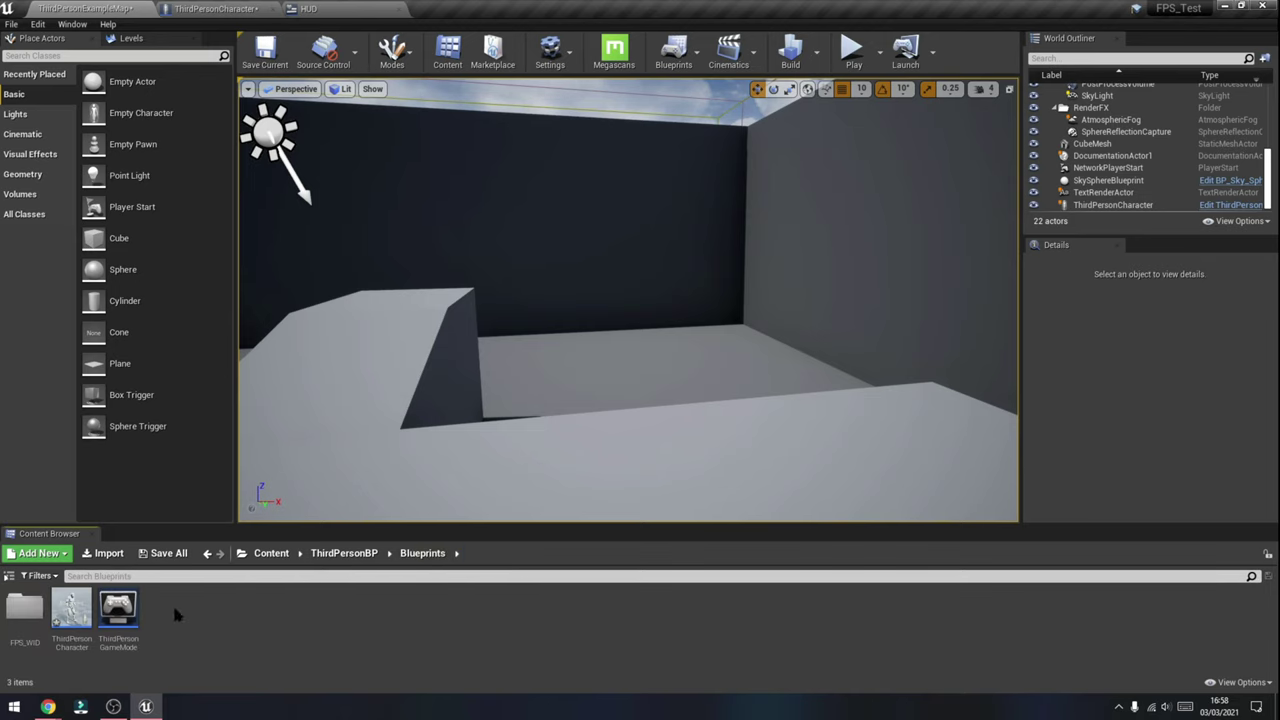
double_click(72, 612)
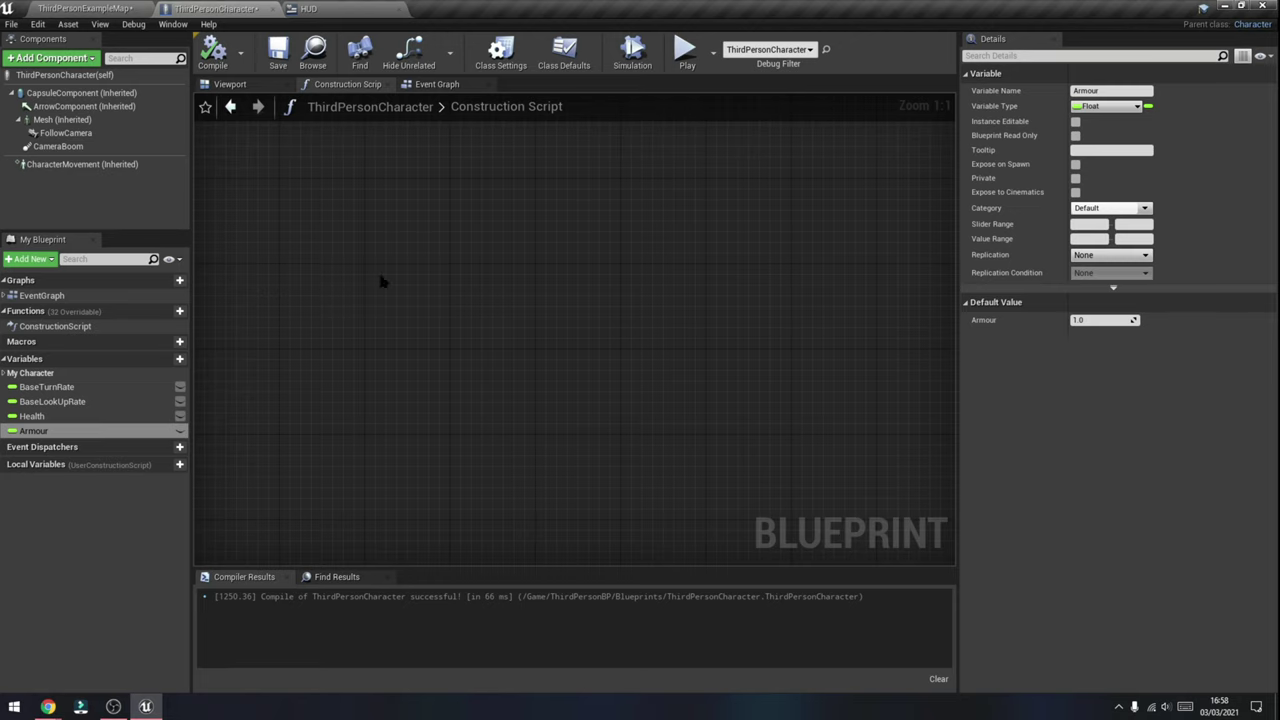
click(433, 84)
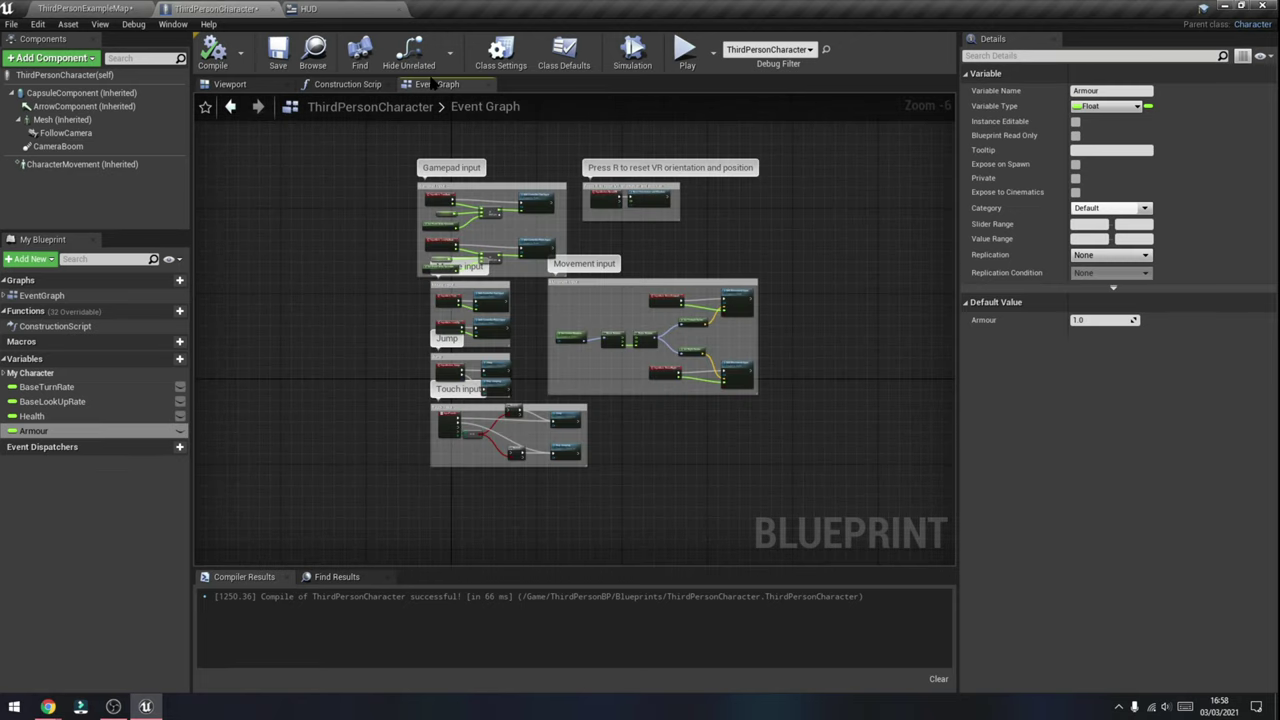
- Add an Event BeginPlay node in the empty area below the Touch input group
scroll(512, 378, up, 2)
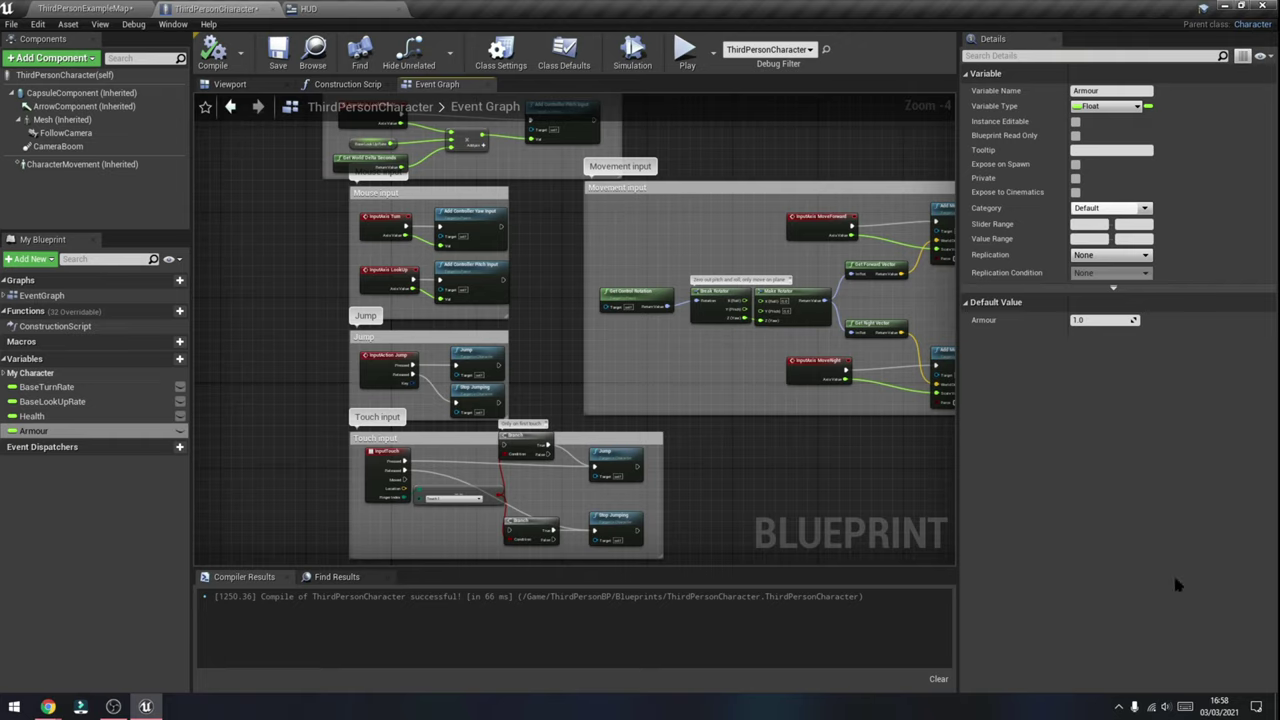
right_drag(700, 480, 502, 327)
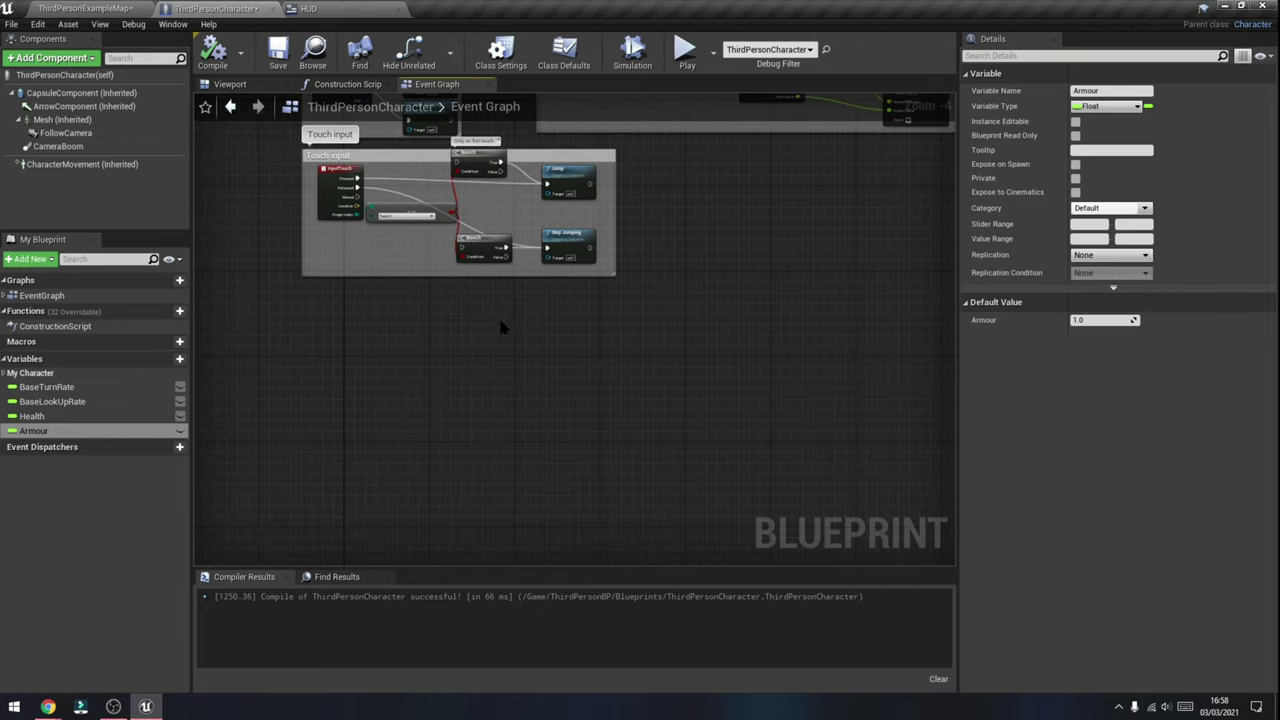
right_click(306, 345)
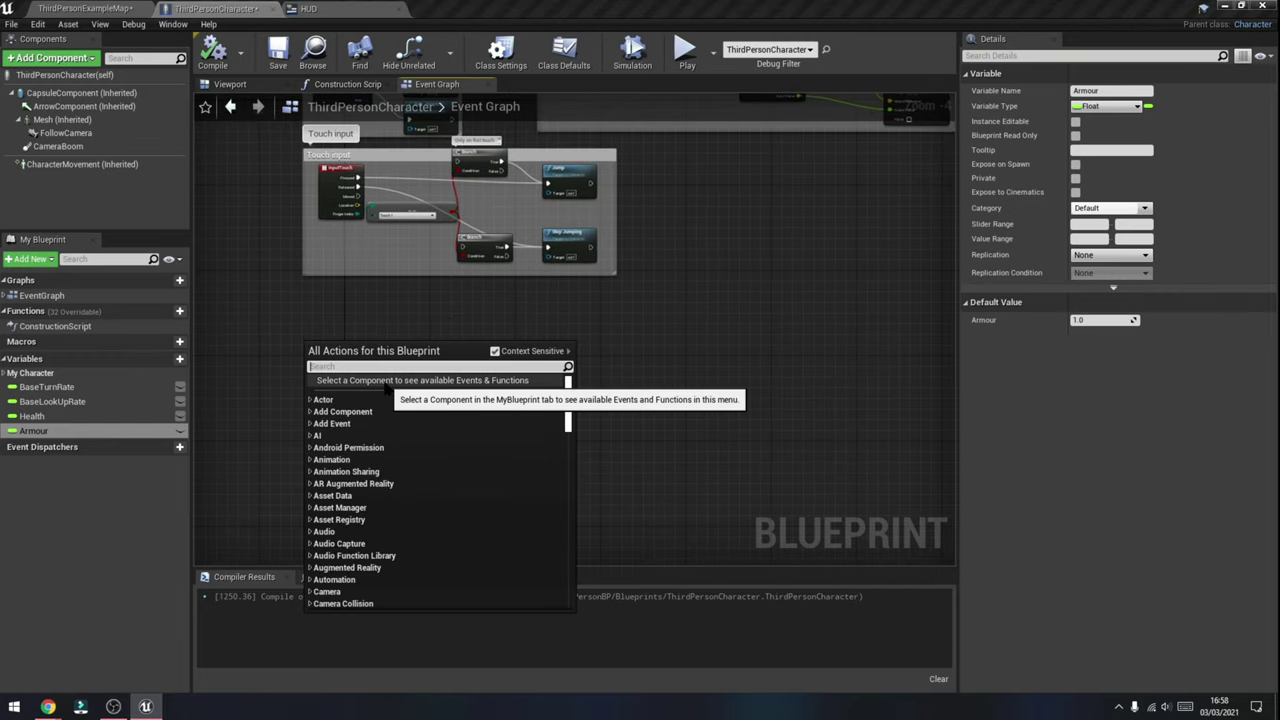
text(begin)
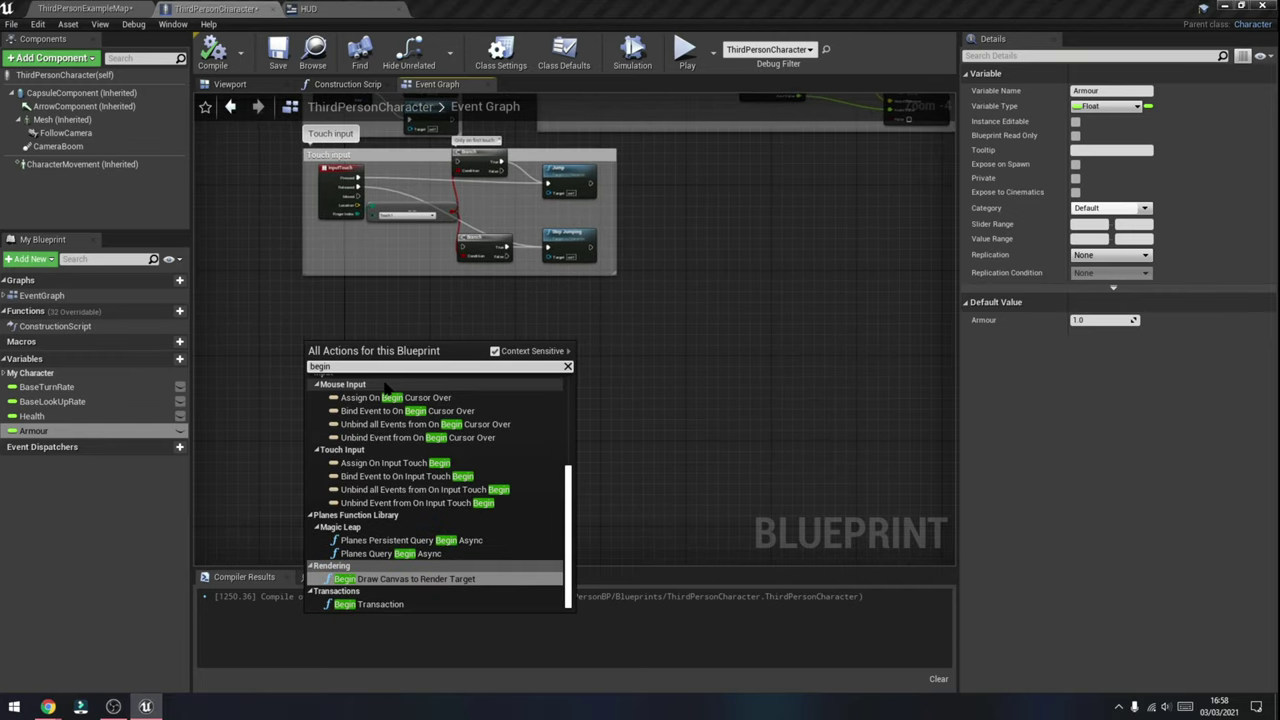
text( p)
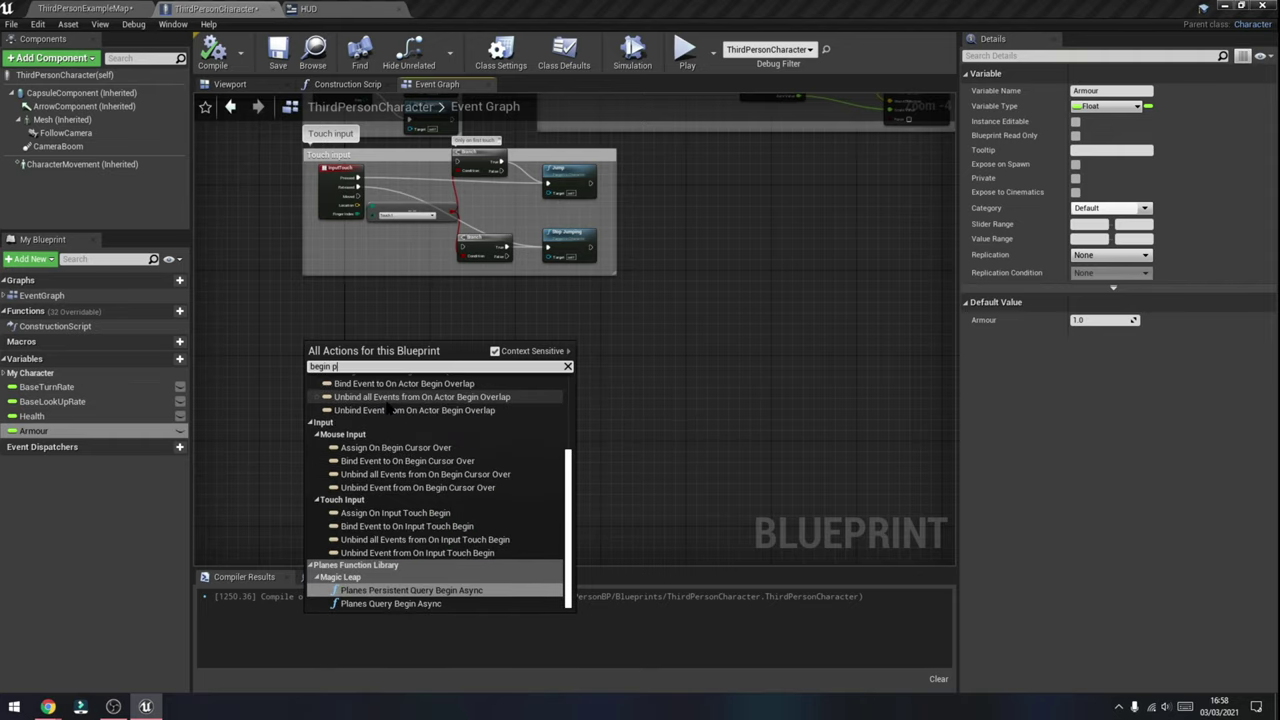
text(l)
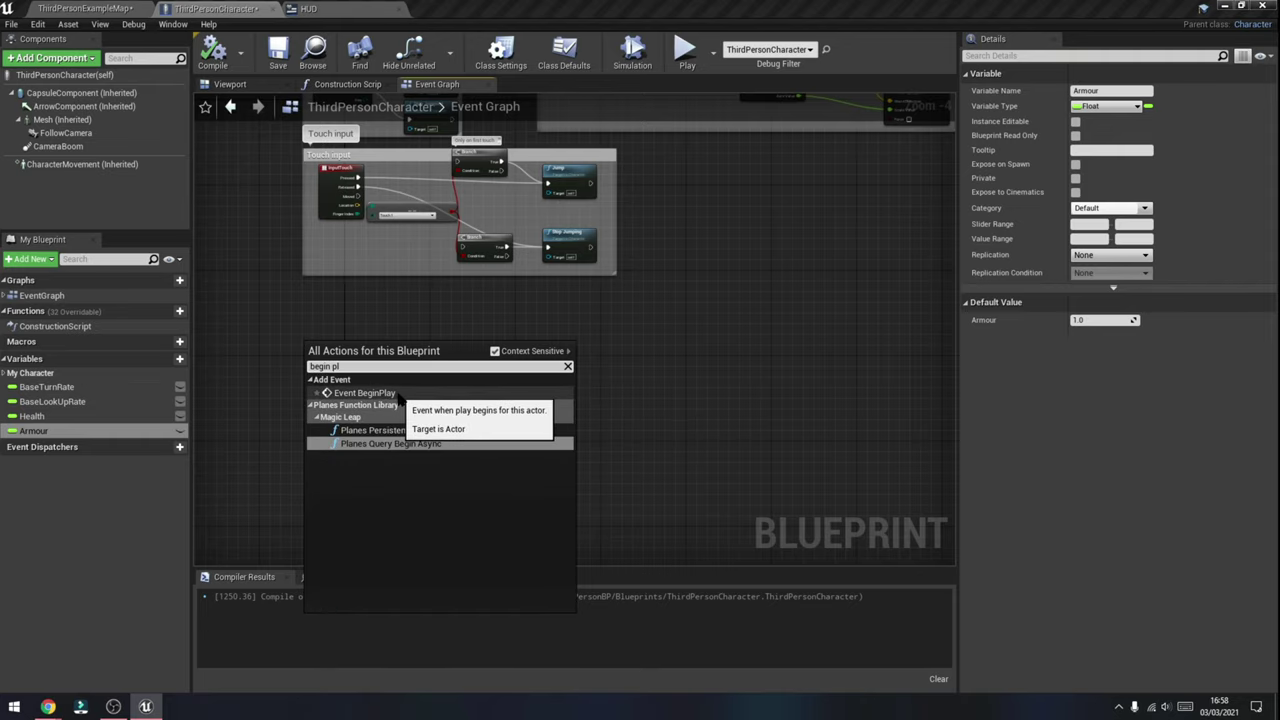
click(392, 393)
- Connect a Create Widget node to the execution output of Event BeginPlay and set its class to HUD
scroll(338, 375, up, 4)
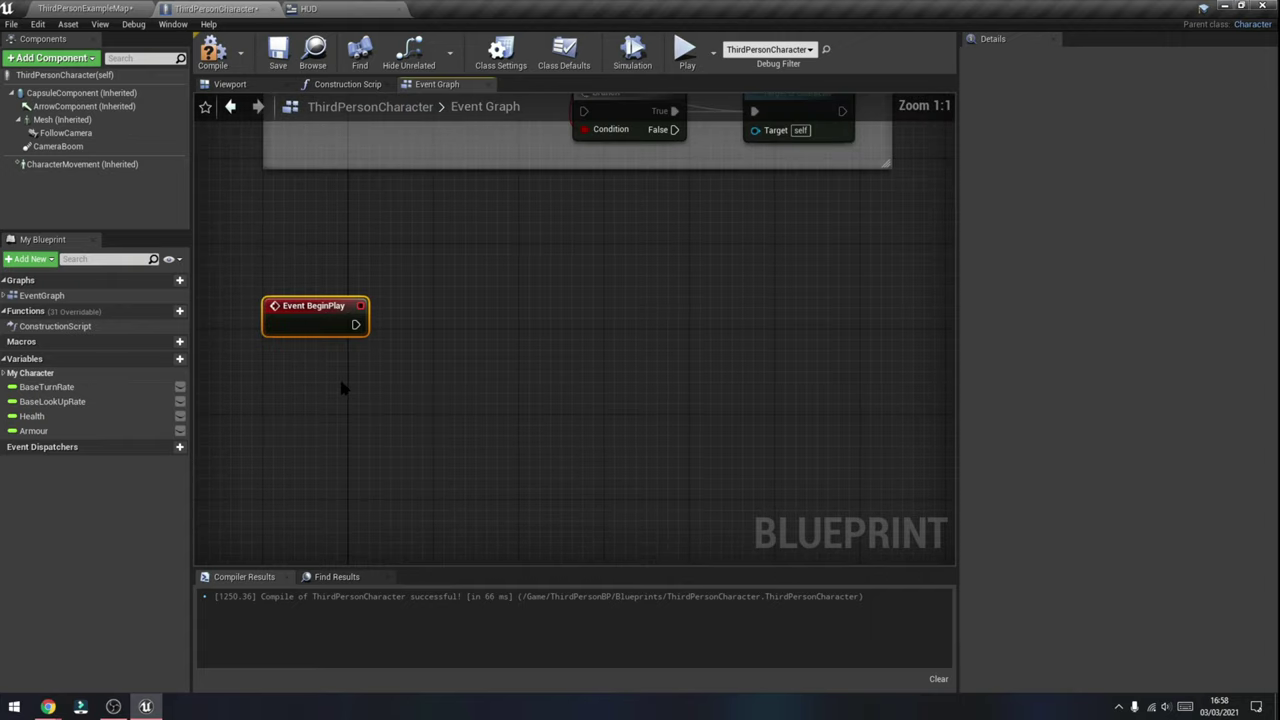
right_drag(334, 374, 426, 366)
drag(458, 321, 598, 383)
text(c)
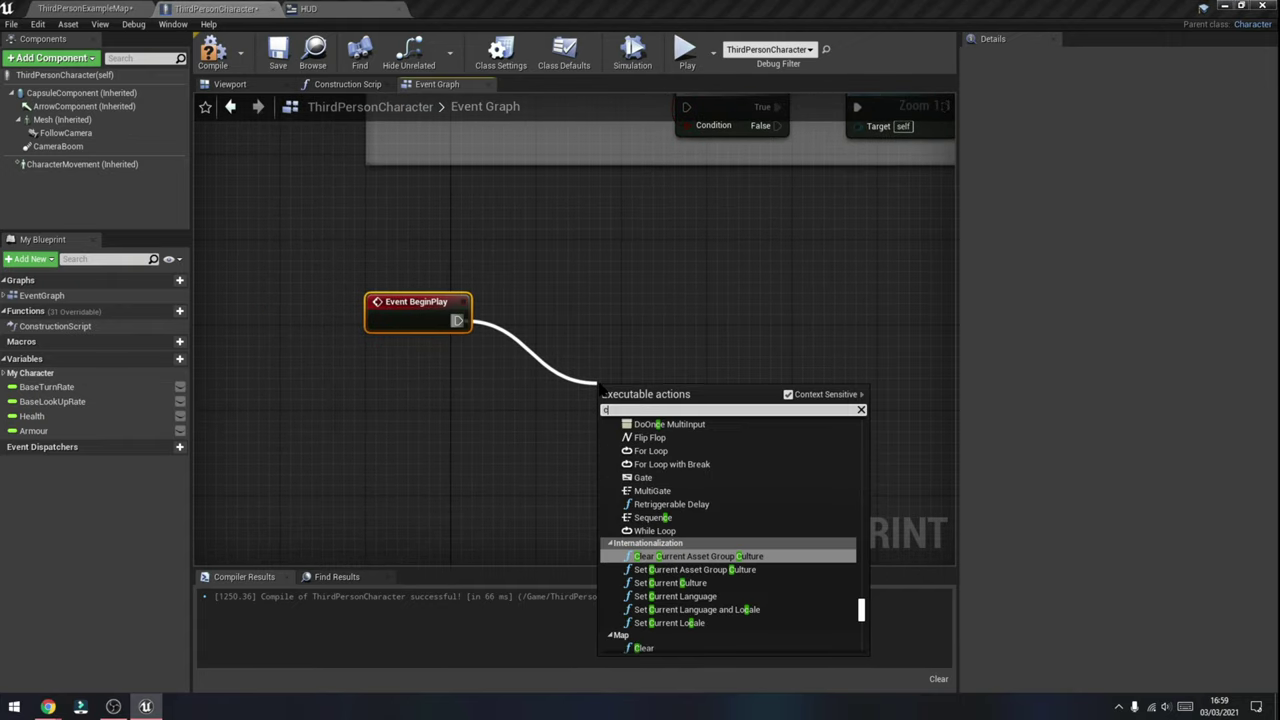
text(reate widget)
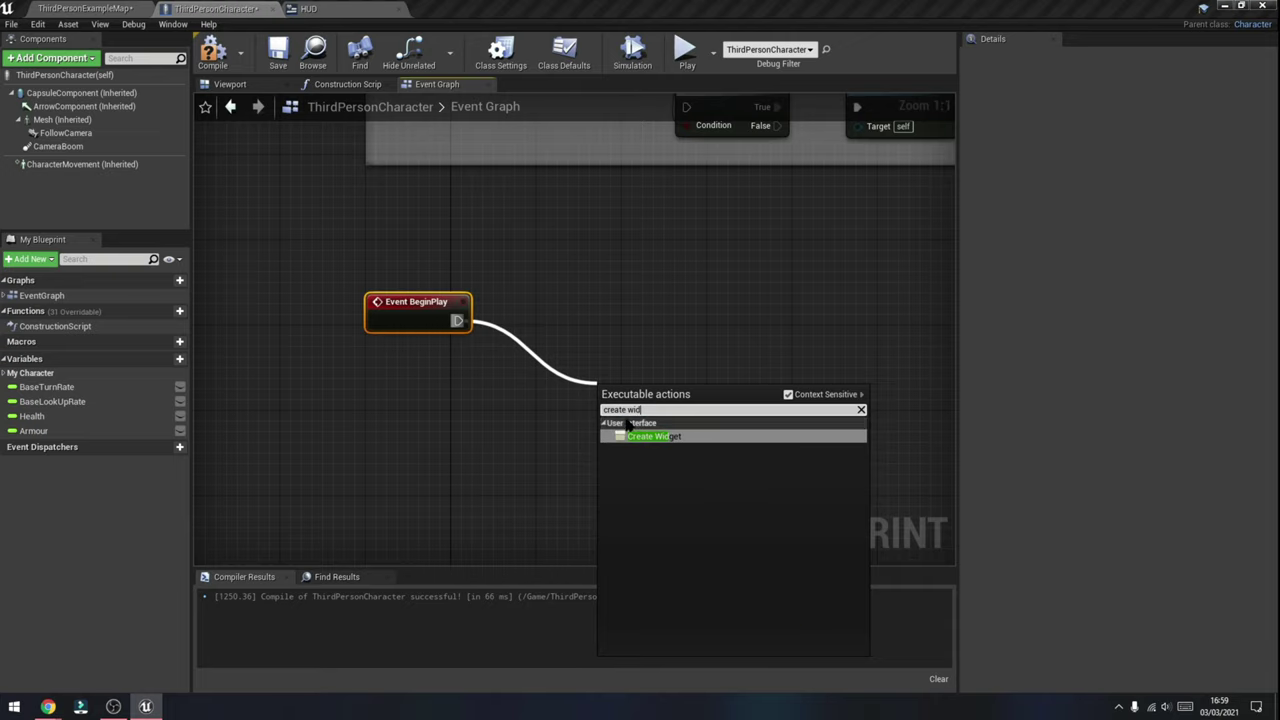
click(643, 437)
drag(640, 393, 597, 329)
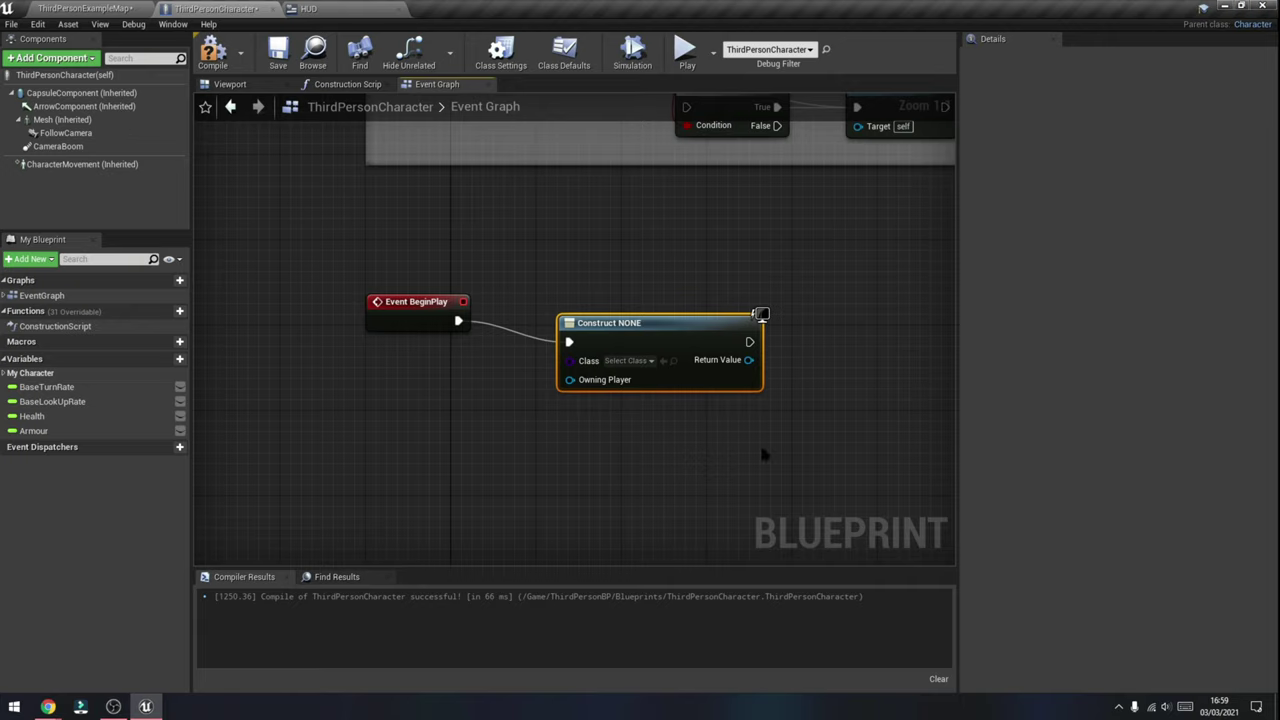
click(628, 361)
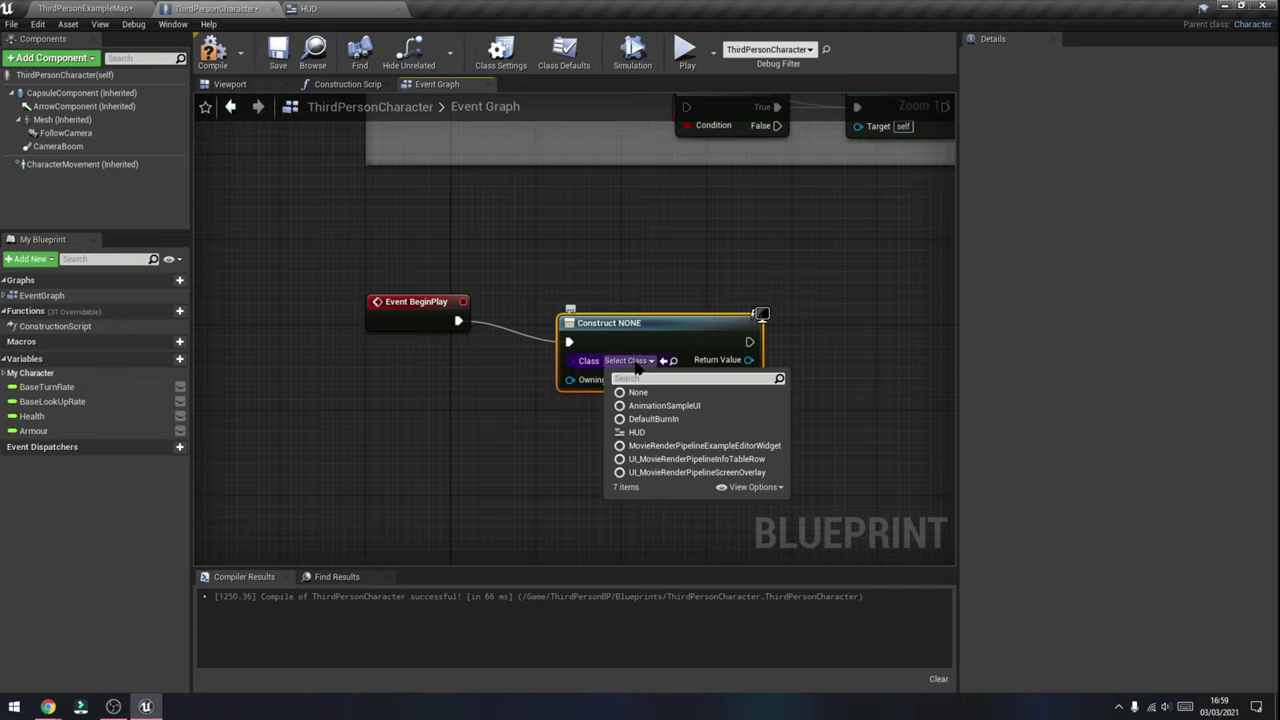
click(667, 433)
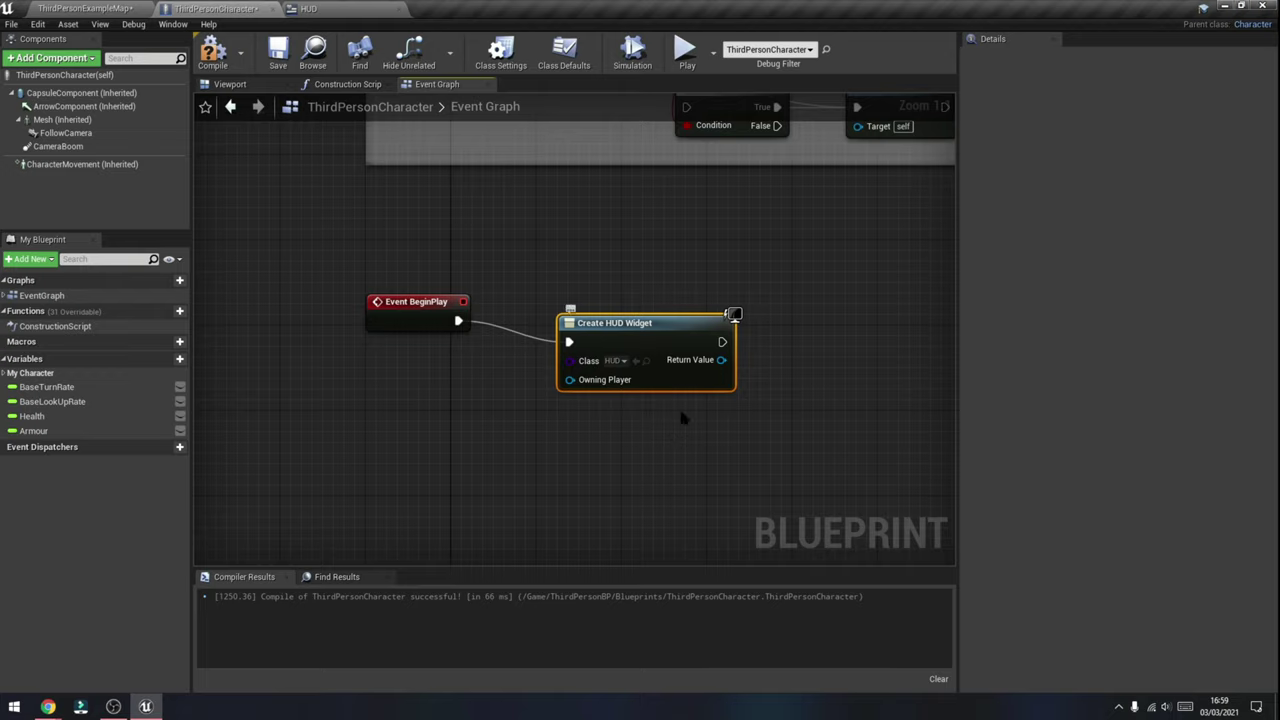
- Add an Add to Viewport node from the HUD widget's return value, align it with Create HUD Widget, and compile the blueprint
drag(721, 360, 783, 370)
text(add )
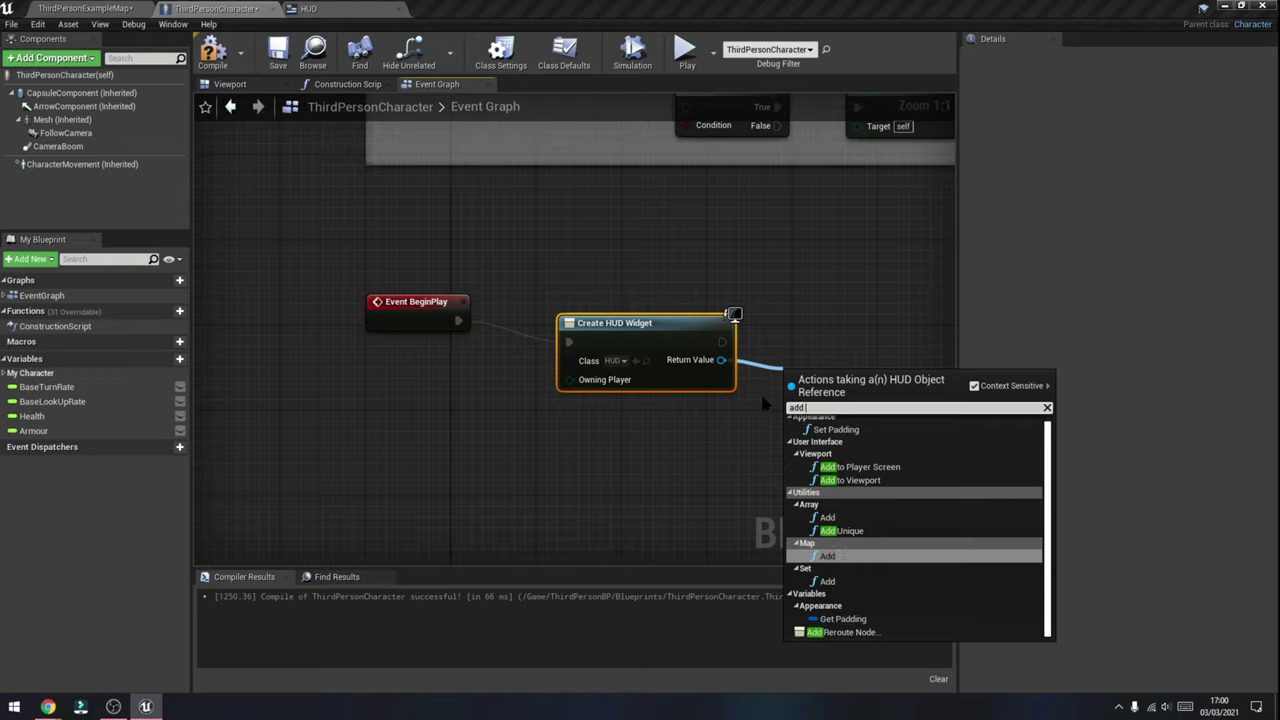
text(to view)
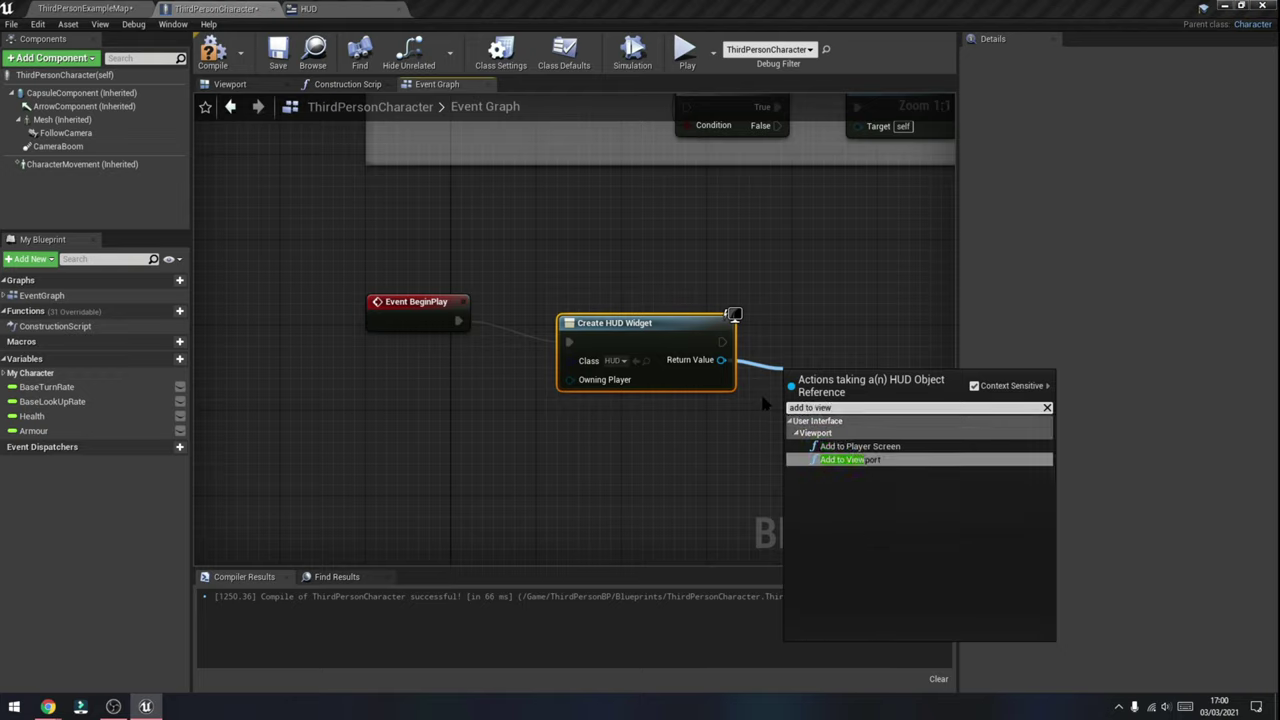
click(840, 459)
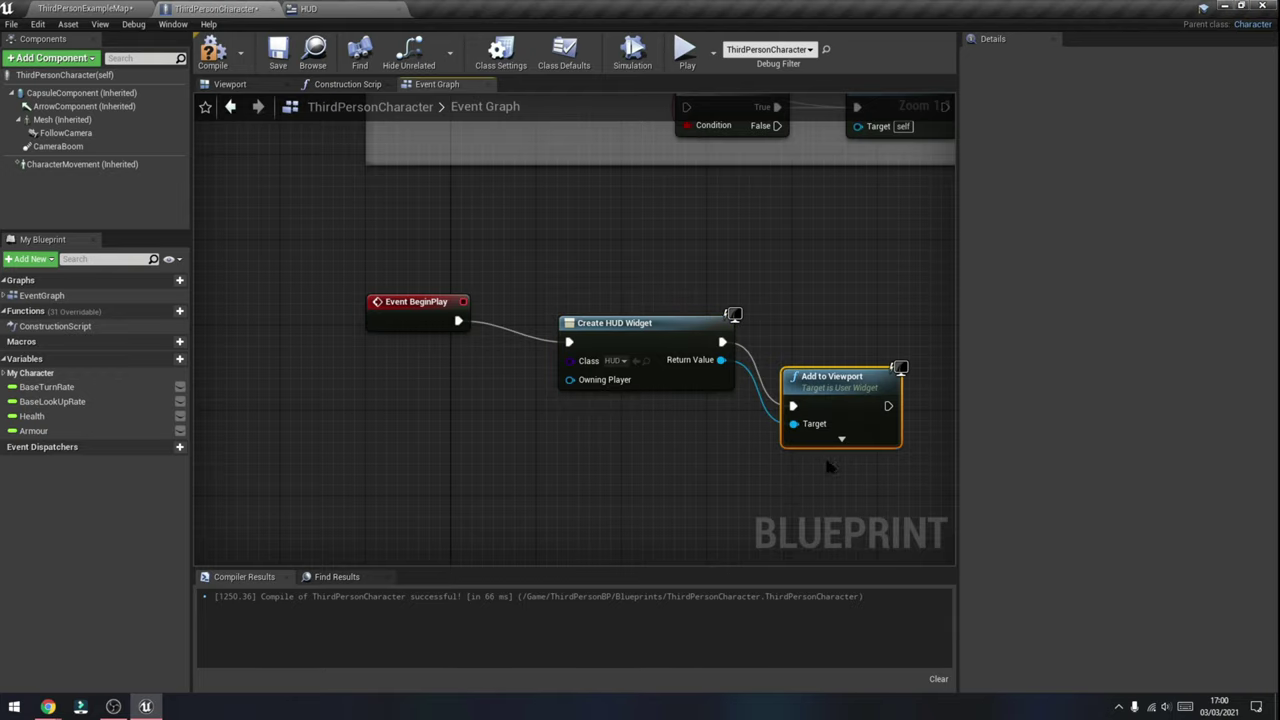
drag(874, 333, 896, 312)
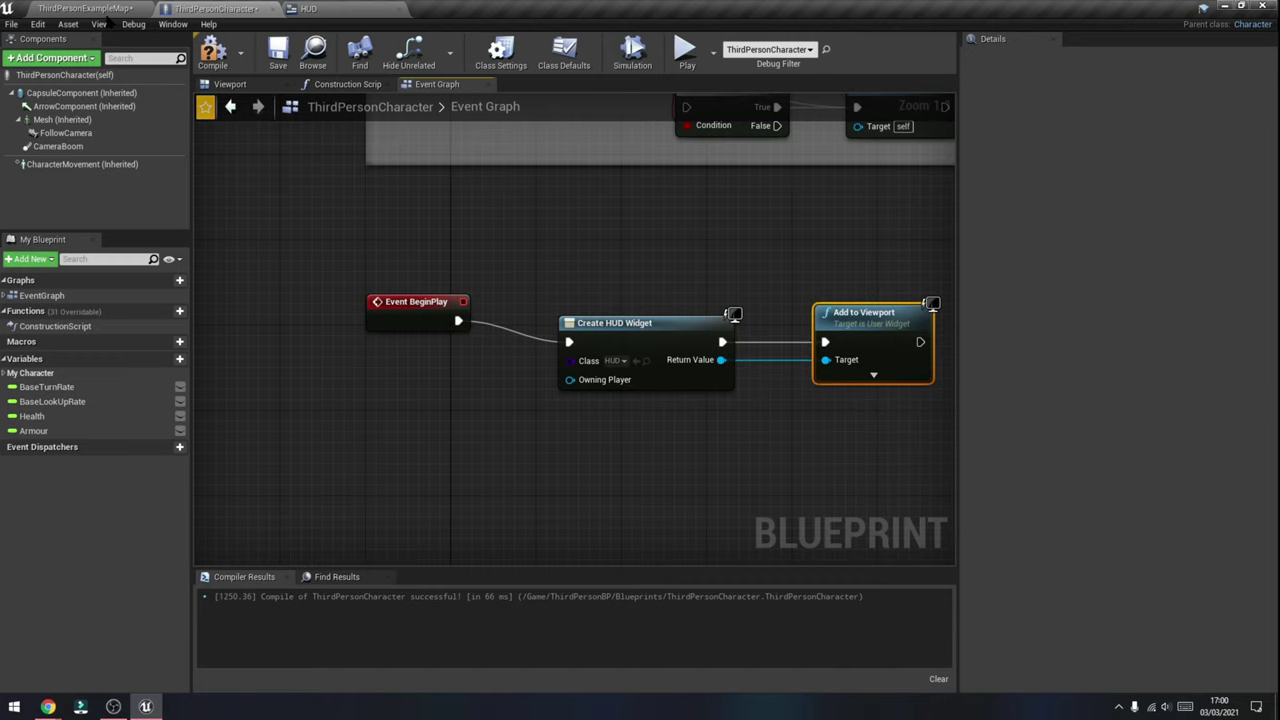
click(213, 50)
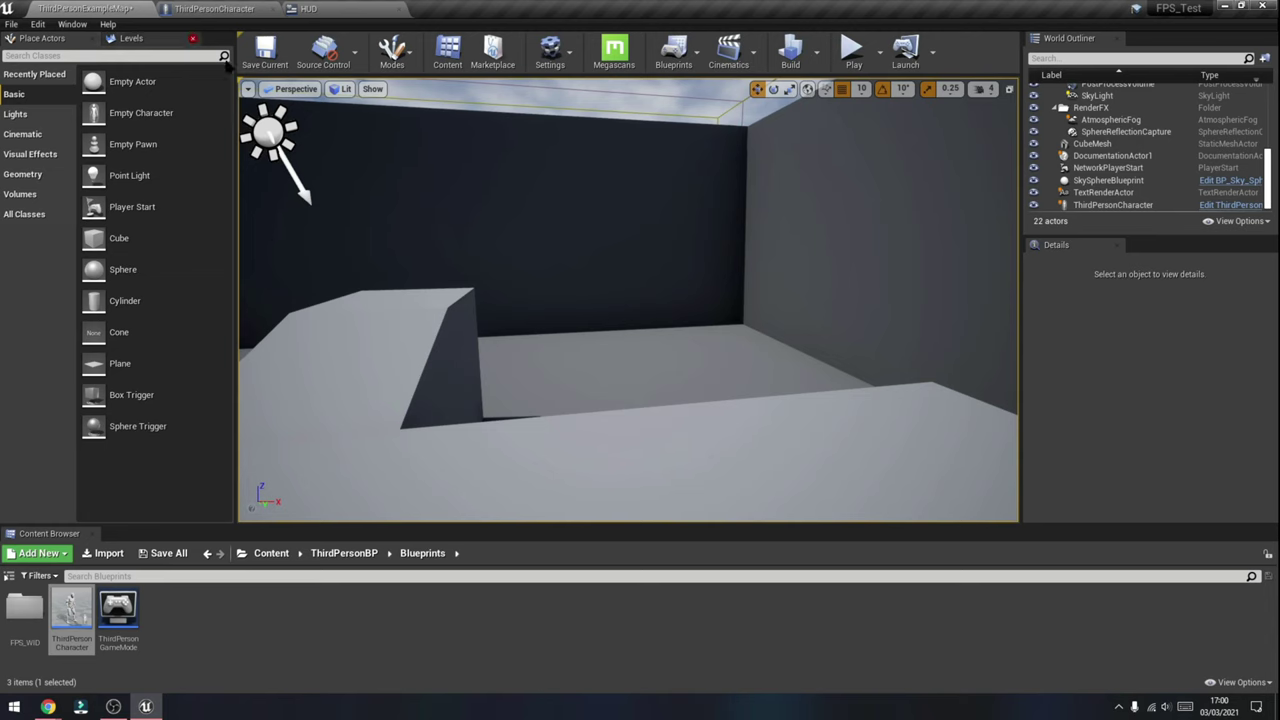
- Play-test ThirdPersonExampleMap, walk around to check the HUD bars on screen, and stop the session
click(852, 50)
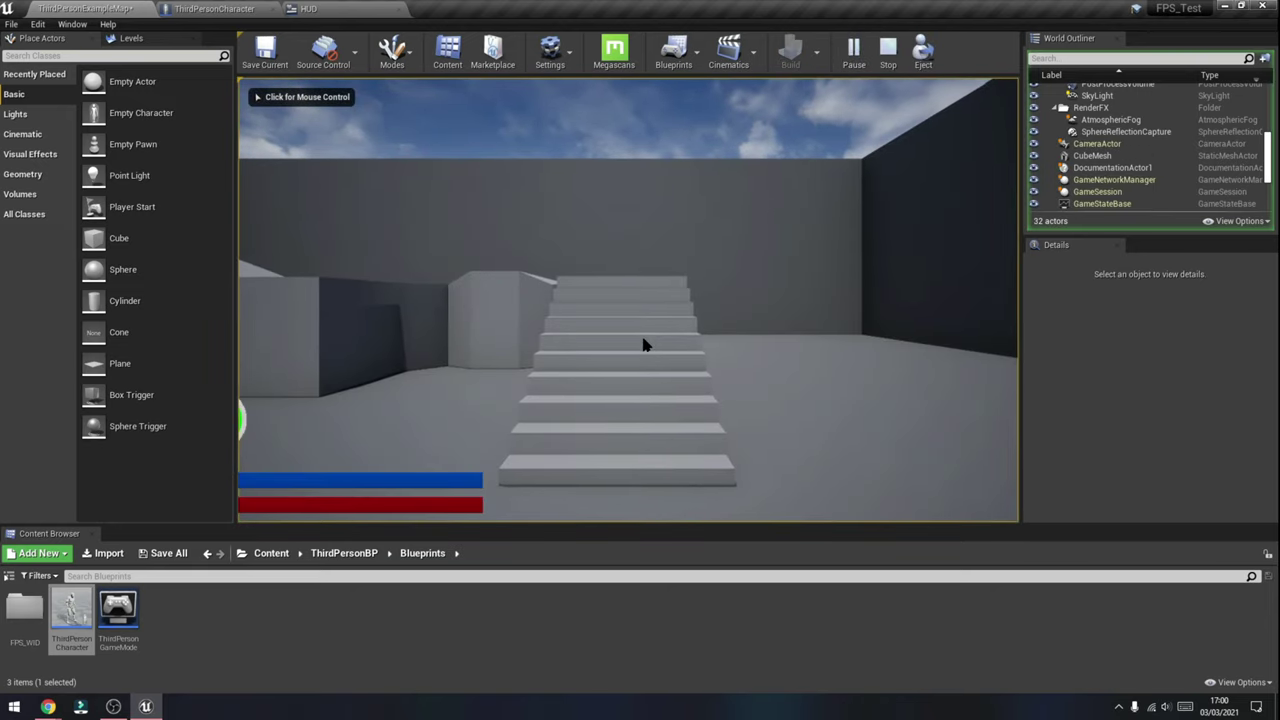
click(570, 363)
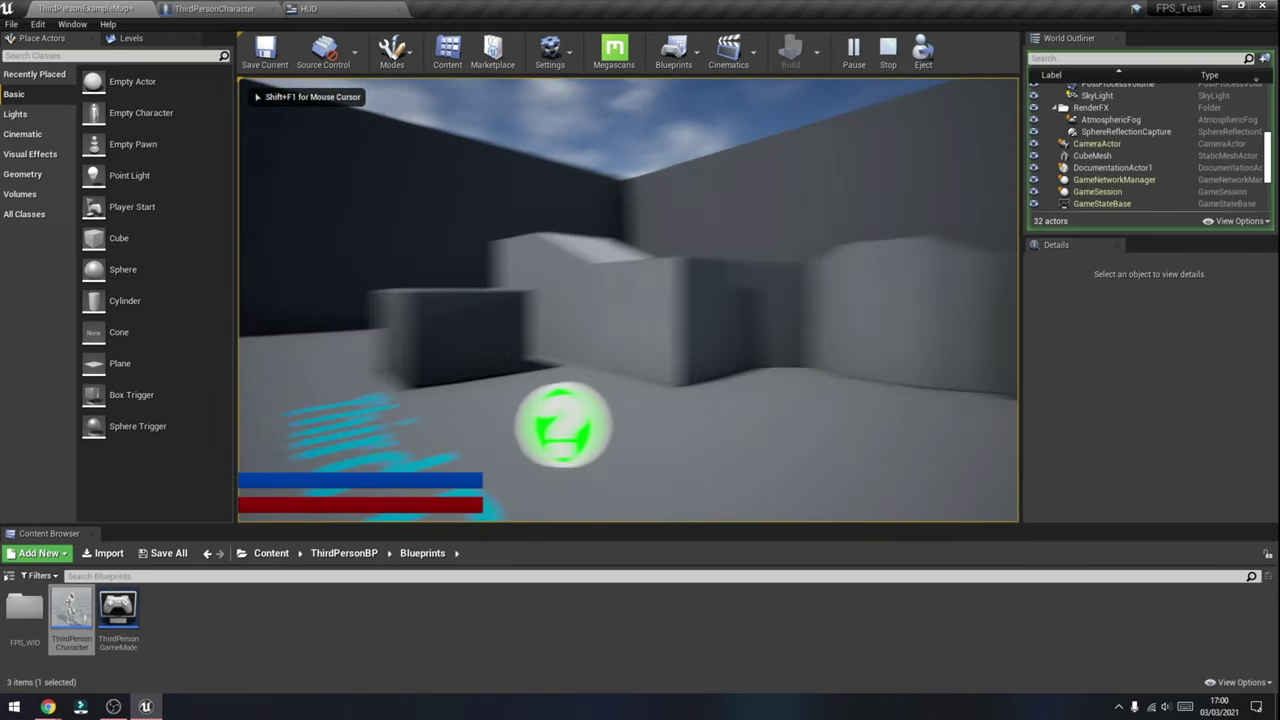
key(w)
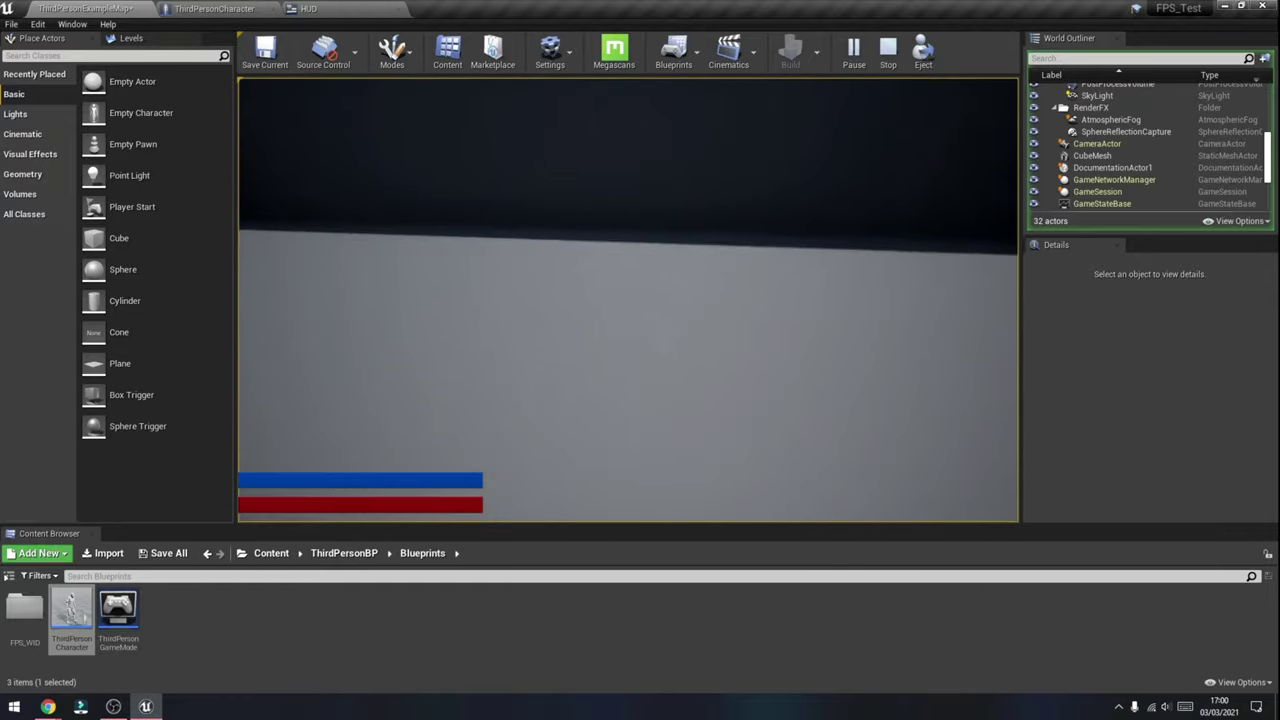
key(Escape)
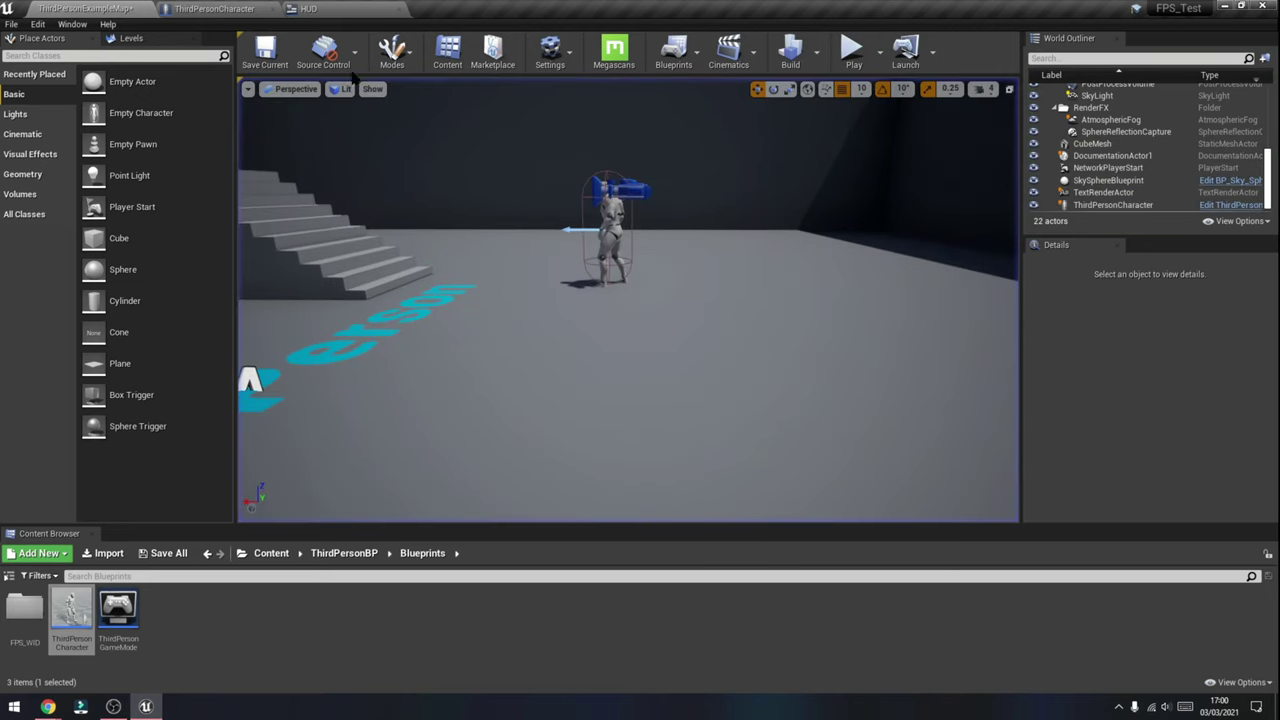
- Shift the Armour and Health bars in the HUD widget inward from the canvas's left edge, placing Armour at Position X 30
click(310, 8)
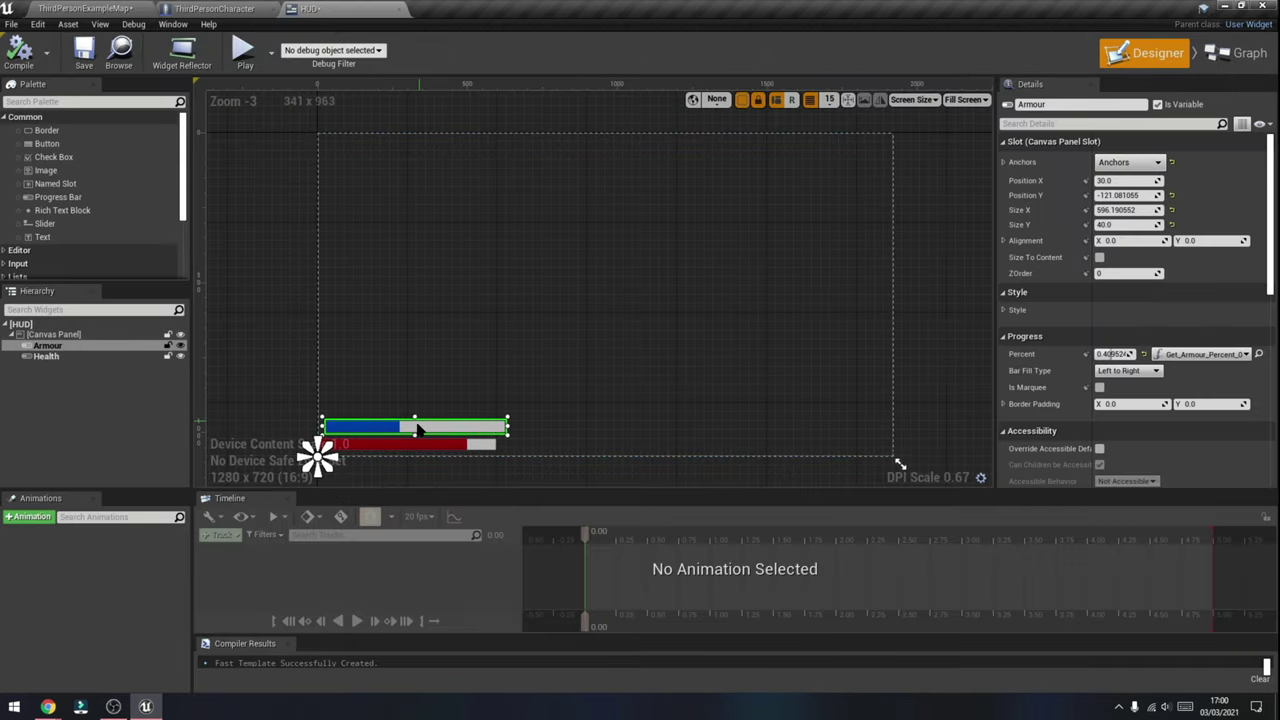
click(502, 367)
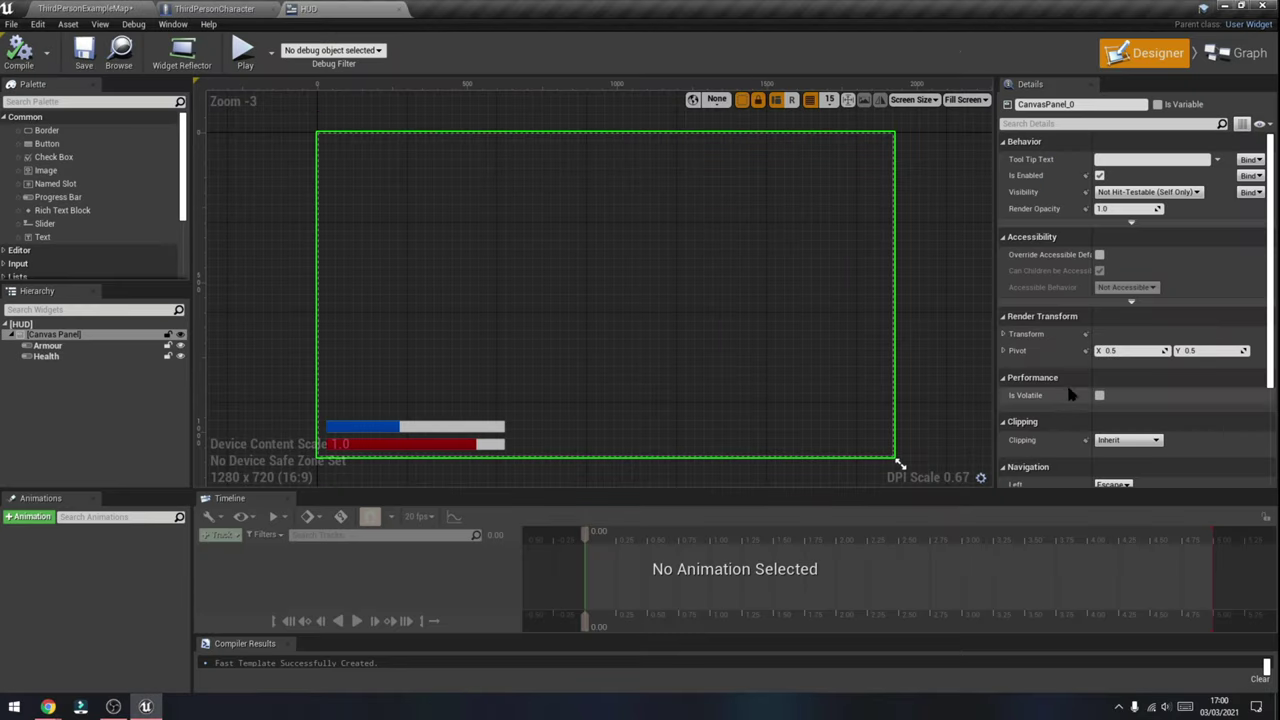
- Set the default value of the Health variable in the ThirdPersonCharacter blueprint to 0.5
click(210, 8)
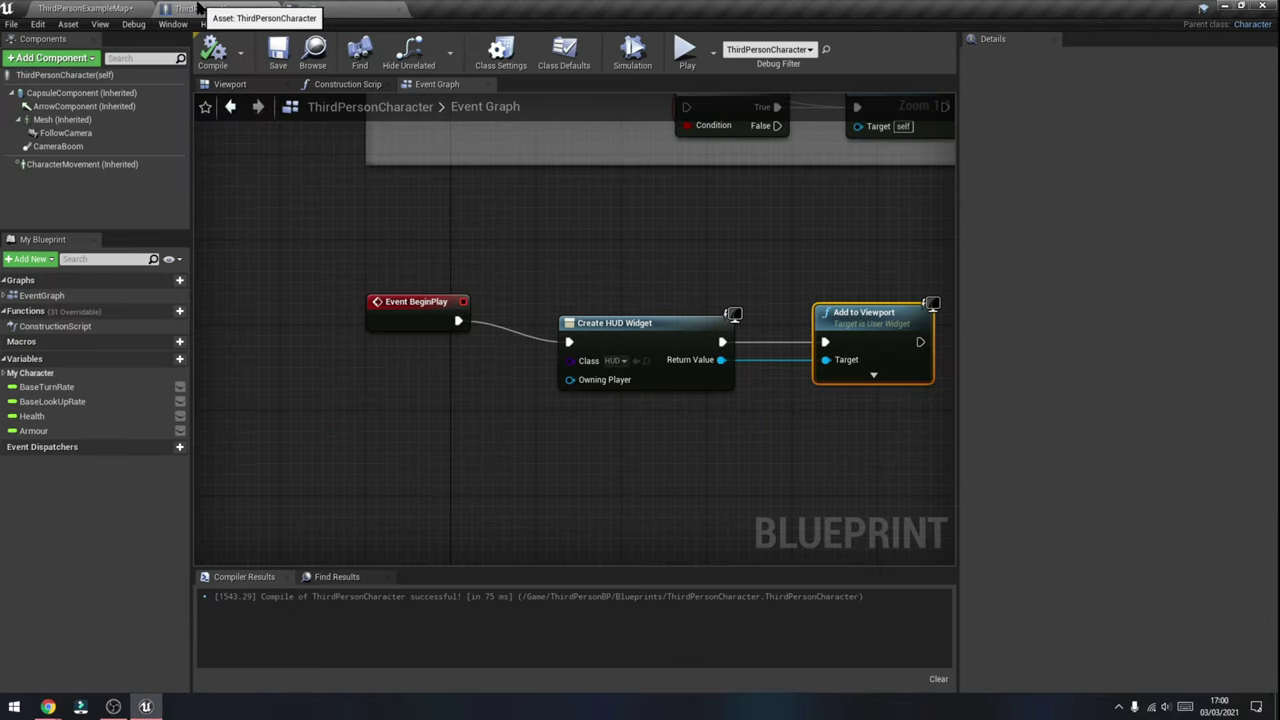
click(66, 416)
click(1118, 320)
text(5)
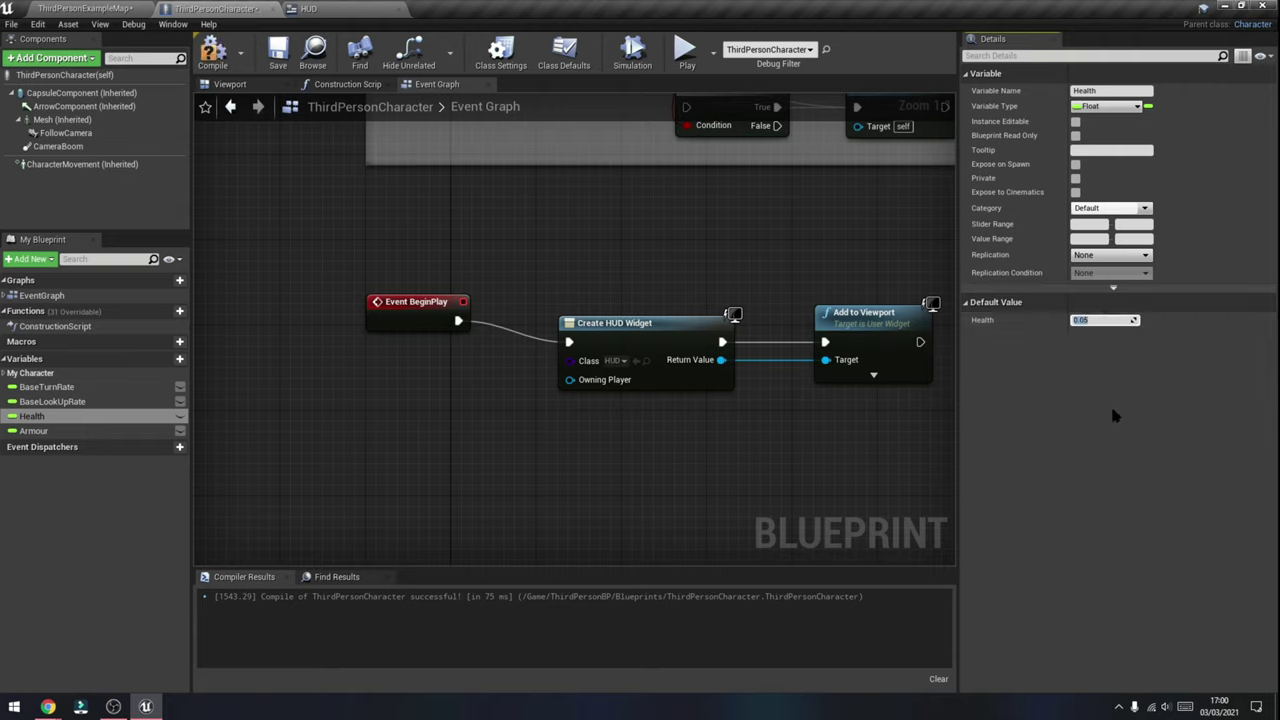
text(0.5)
key(Return)
- Set the default value of the Armour variable to 0.7 and compile the ThirdPersonCharacter blueprint
click(36, 431)
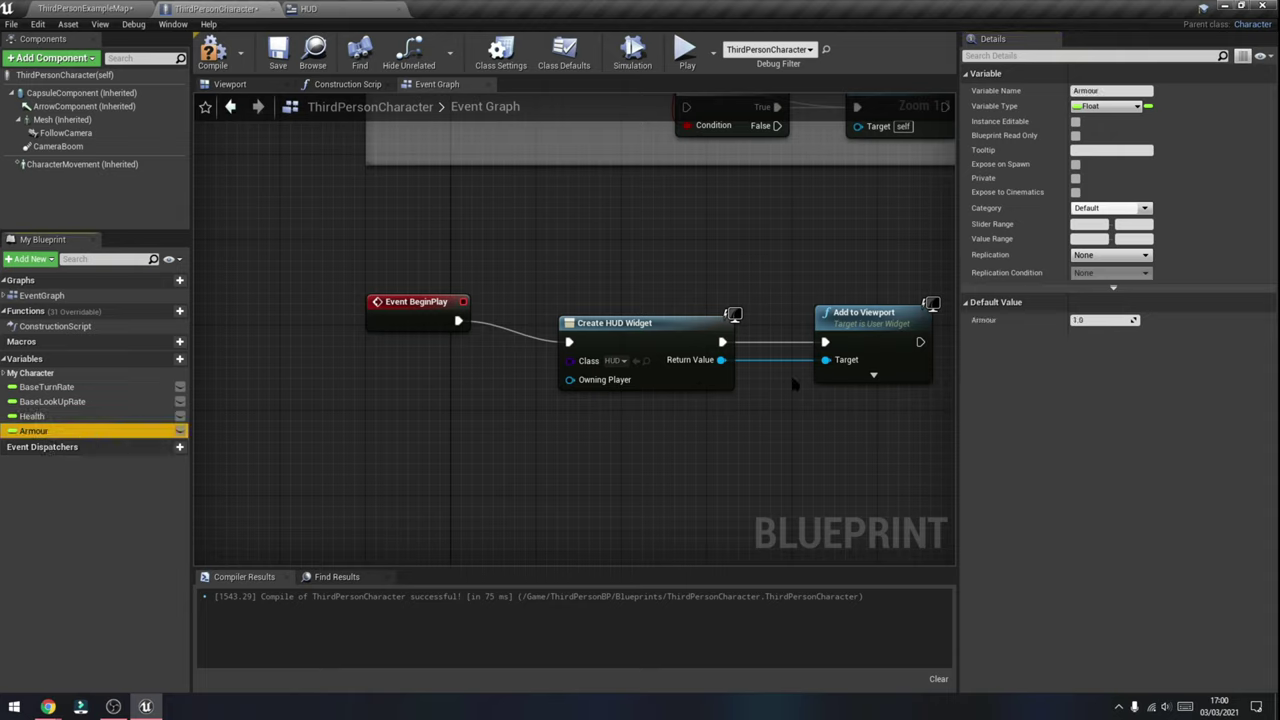
click(1104, 320)
text(0.7)
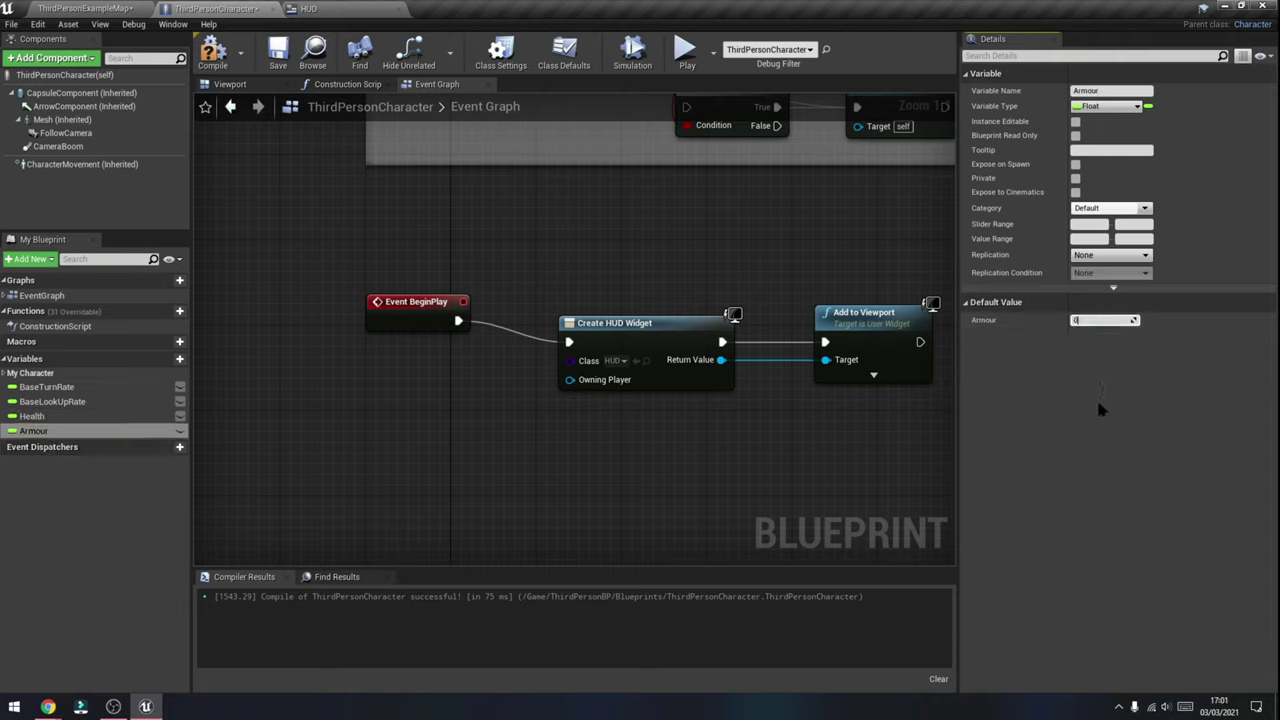
key(BackSpace)
key(BackSpace)
key(BackSpace)
text(0.7)
key(Return)
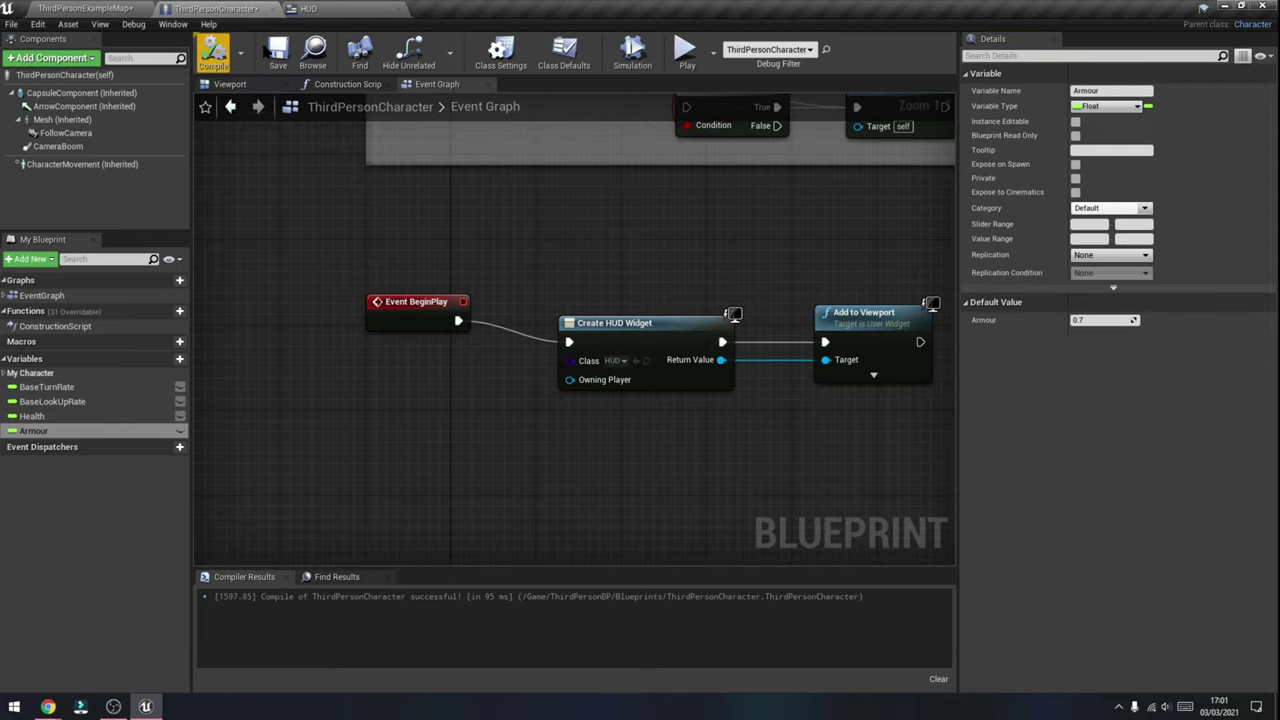
- Play-test ThirdPersonExampleMap again and walk around to check that the bars reflect the Health and Armour defaults
click(330, 10)
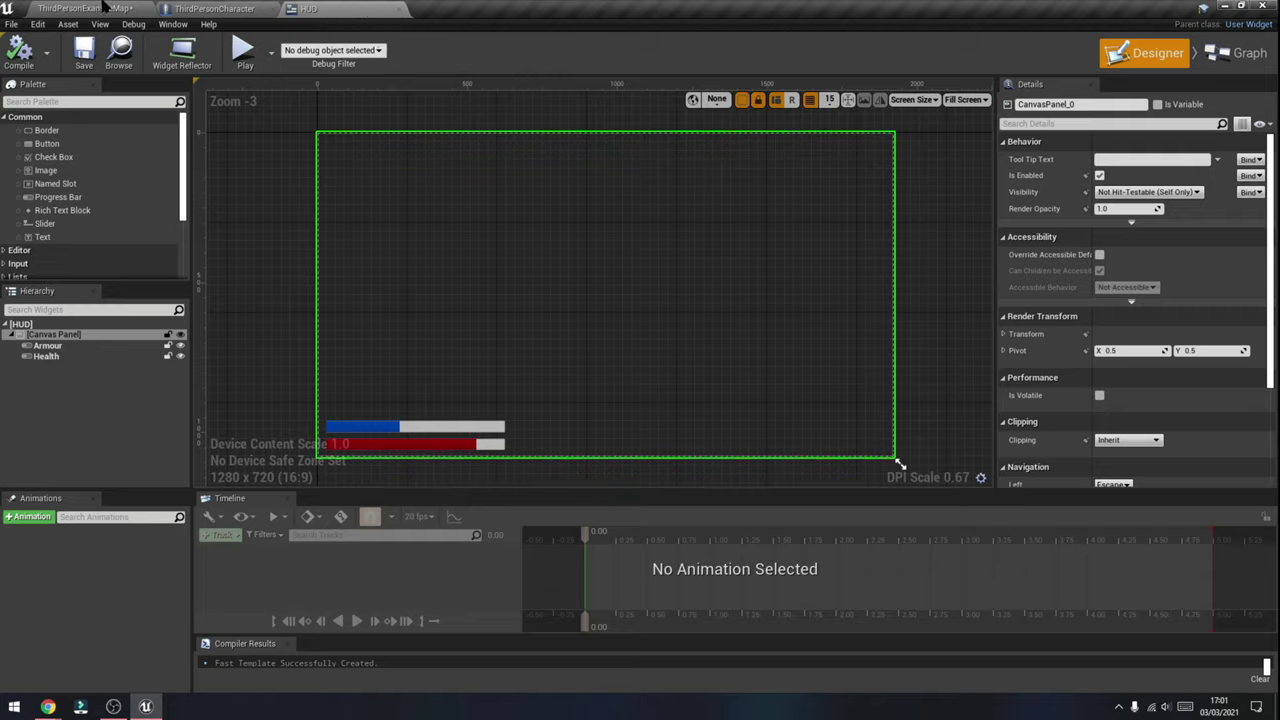
click(105, 8)
click(853, 55)
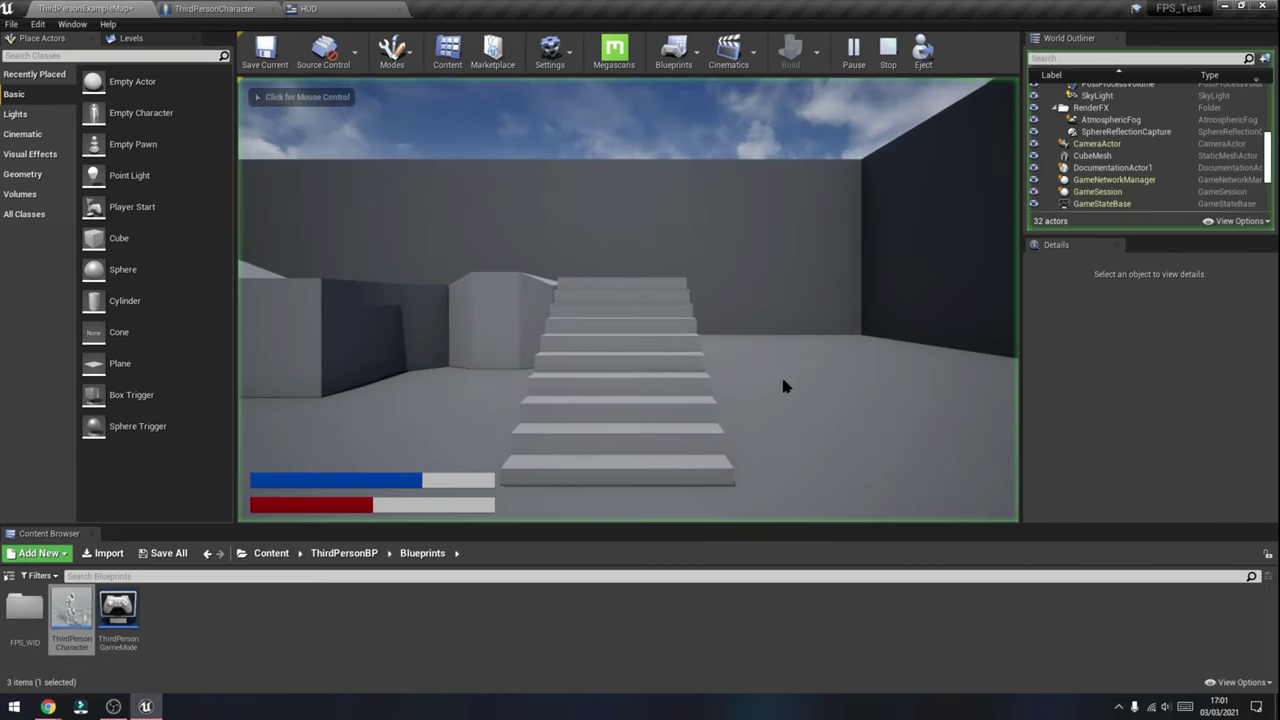
click(790, 360)
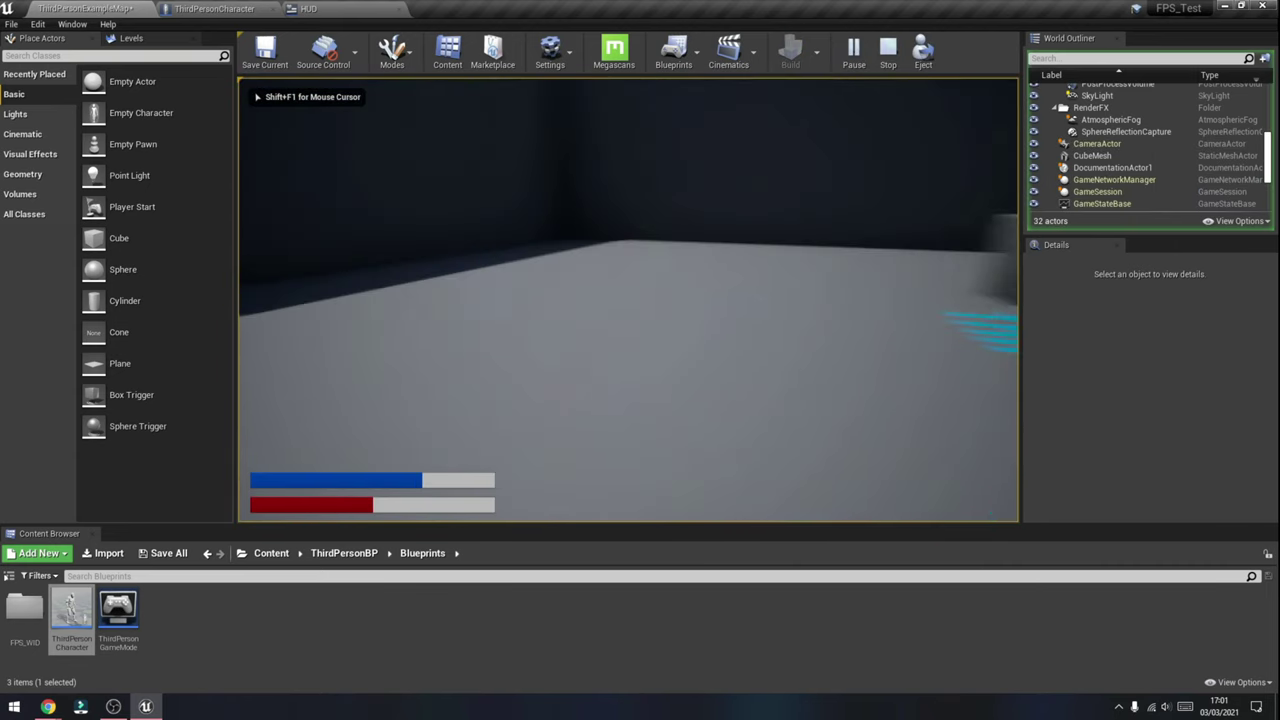
key(w)
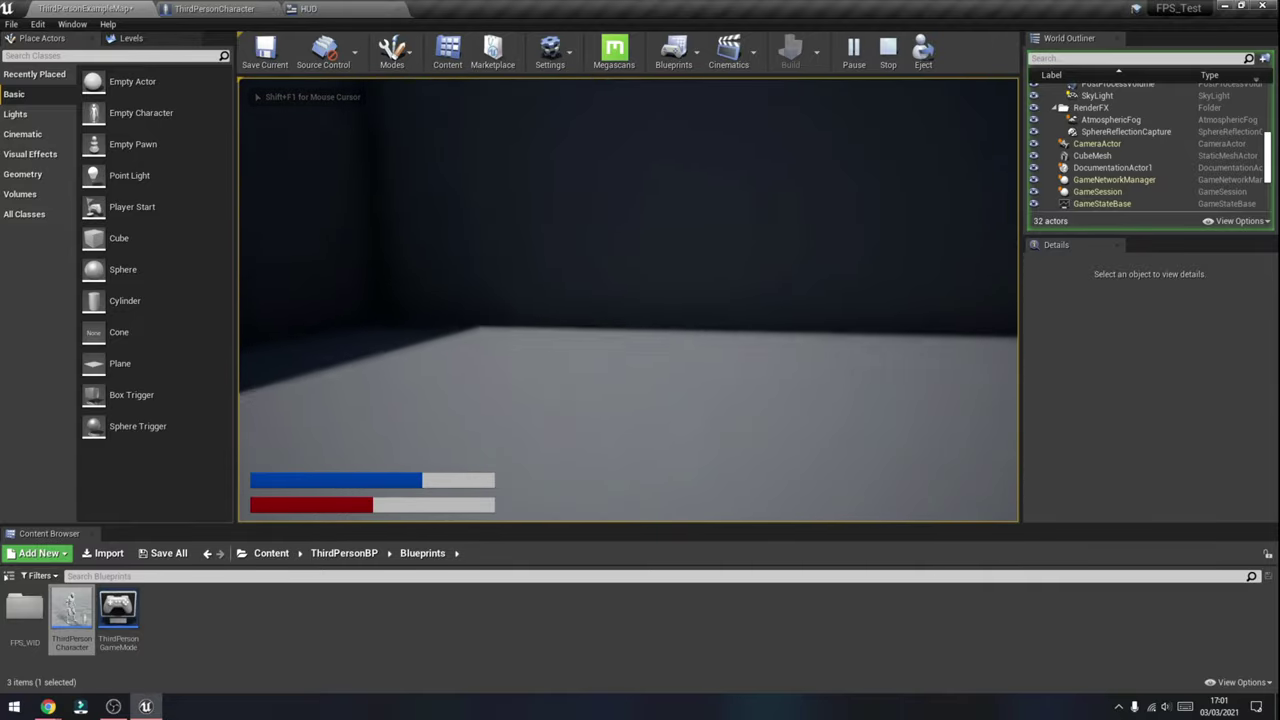